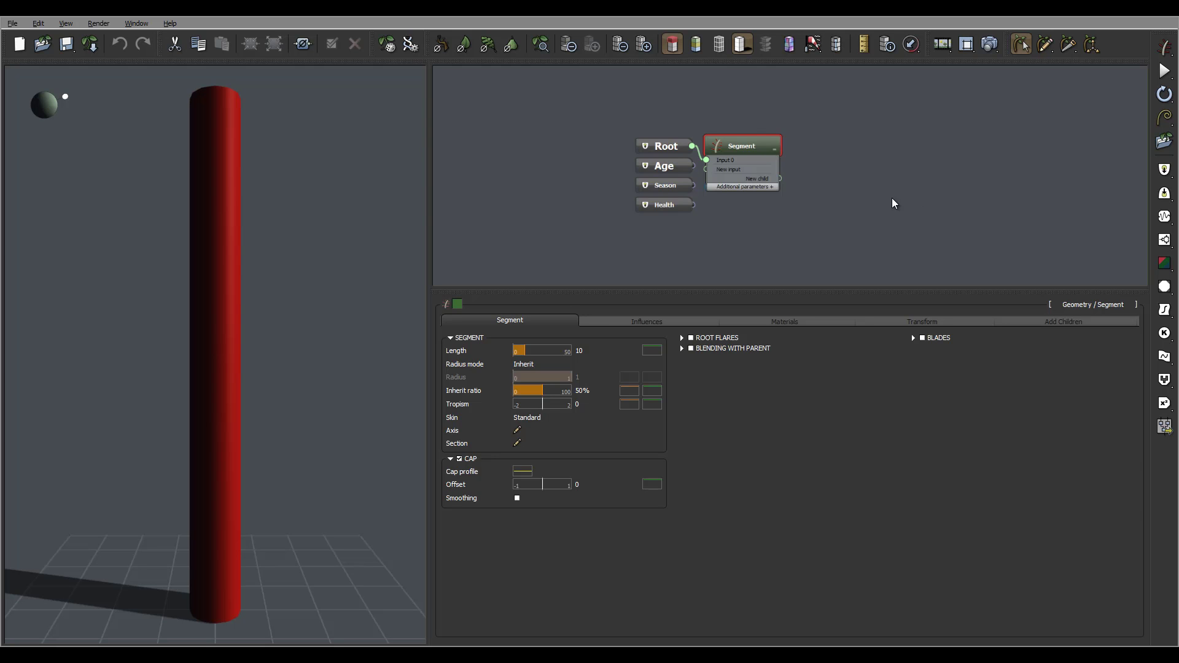
# Step: Rename the Segment node to 'Stam'
pyautogui.moveTo(353, 285)
pyautogui.mouseDown()
pyautogui.moveTo(290, 322)
pyautogui.moveTo(267, 305)
pyautogui.moveTo(327, 294)
pyautogui.mouseUp()
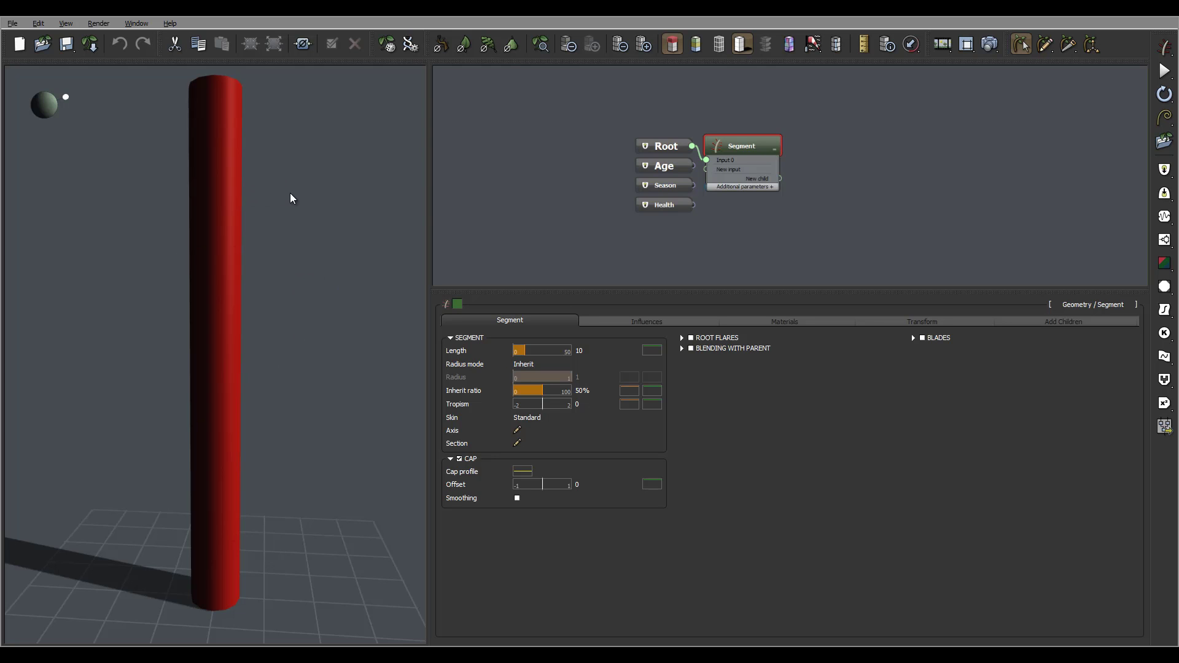
pyautogui.moveTo(292, 198)
pyautogui.mouseDown()
pyautogui.moveTo(261, 213)
pyautogui.moveTo(195, 184)
pyautogui.moveTo(293, 184)
pyautogui.moveTo(226, 191)
pyautogui.moveTo(233, 180)
pyautogui.moveTo(229, 194)
pyautogui.mouseUp()
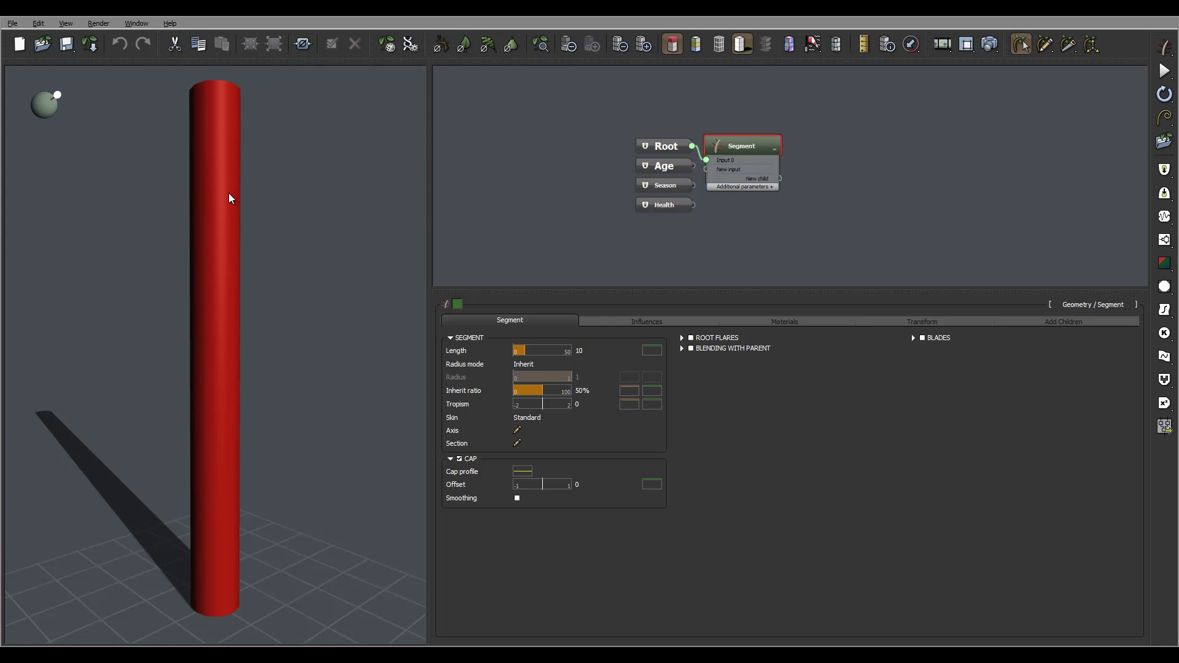
pyautogui.moveTo(229, 194)
pyautogui.mouseDown()
pyautogui.moveTo(282, 201)
pyautogui.moveTo(215, 198)
pyautogui.mouseUp()
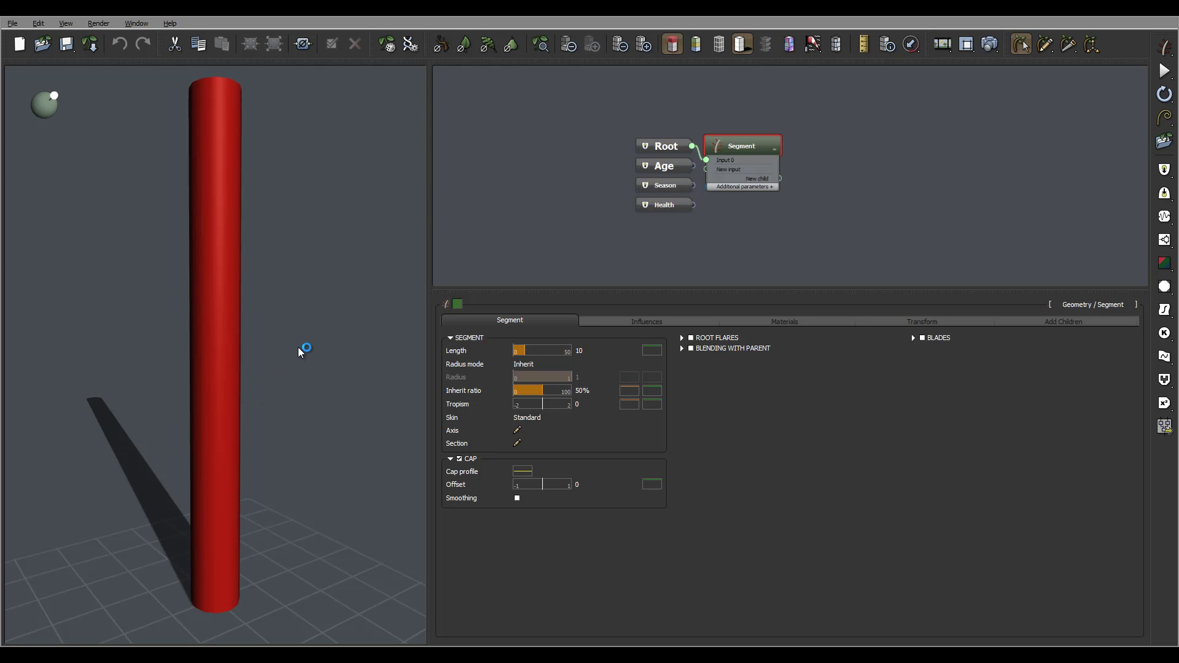
pyautogui.moveTo(298, 347)
pyautogui.mouseDown()
pyautogui.moveTo(289, 347)
pyautogui.moveTo(300, 349)
pyautogui.mouseUp()
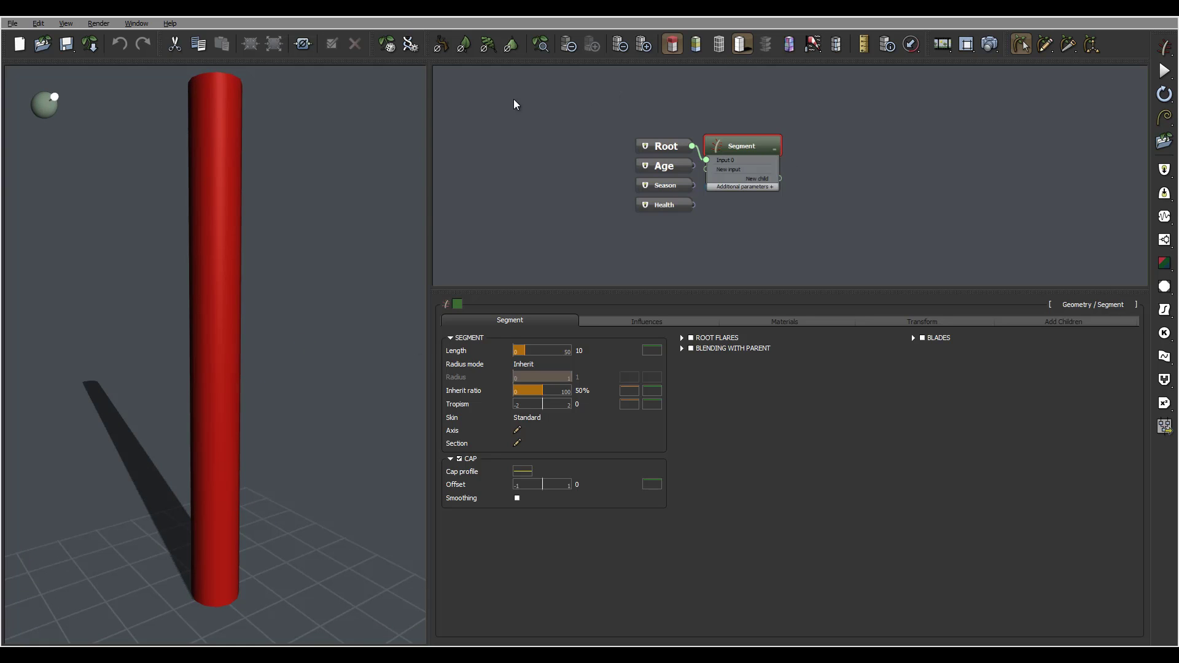
pyautogui.moveTo(294, 183); pyautogui.dragTo(343, 173)
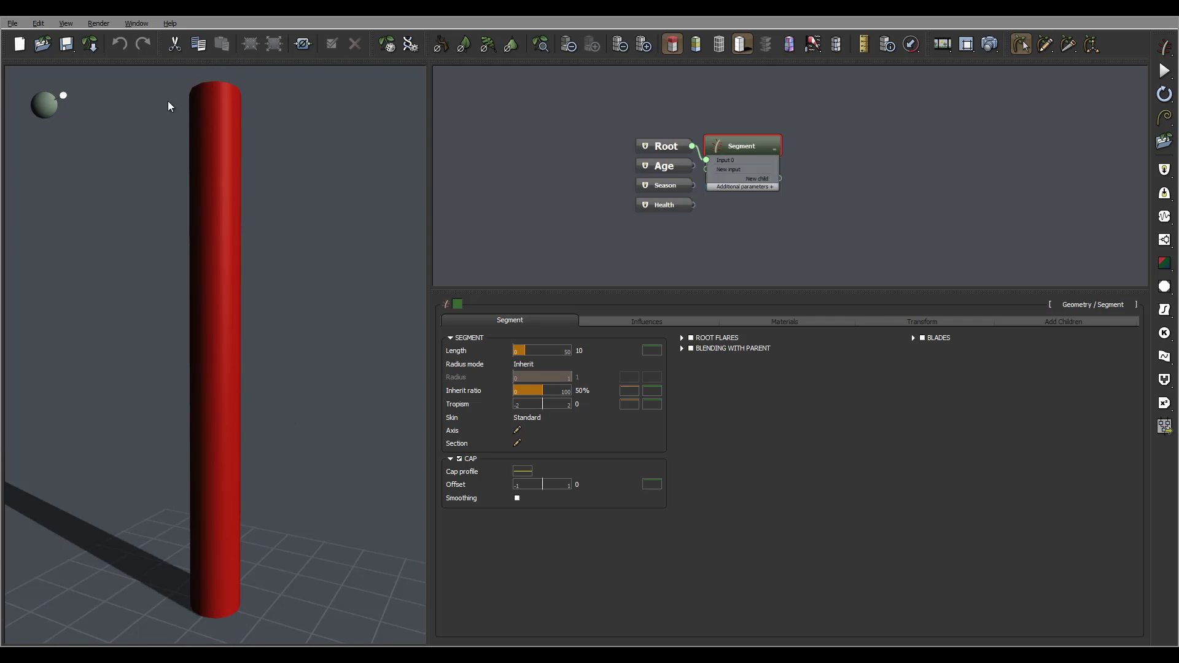
pyautogui.moveTo(355, 264); pyautogui.dragTo(221, 395)
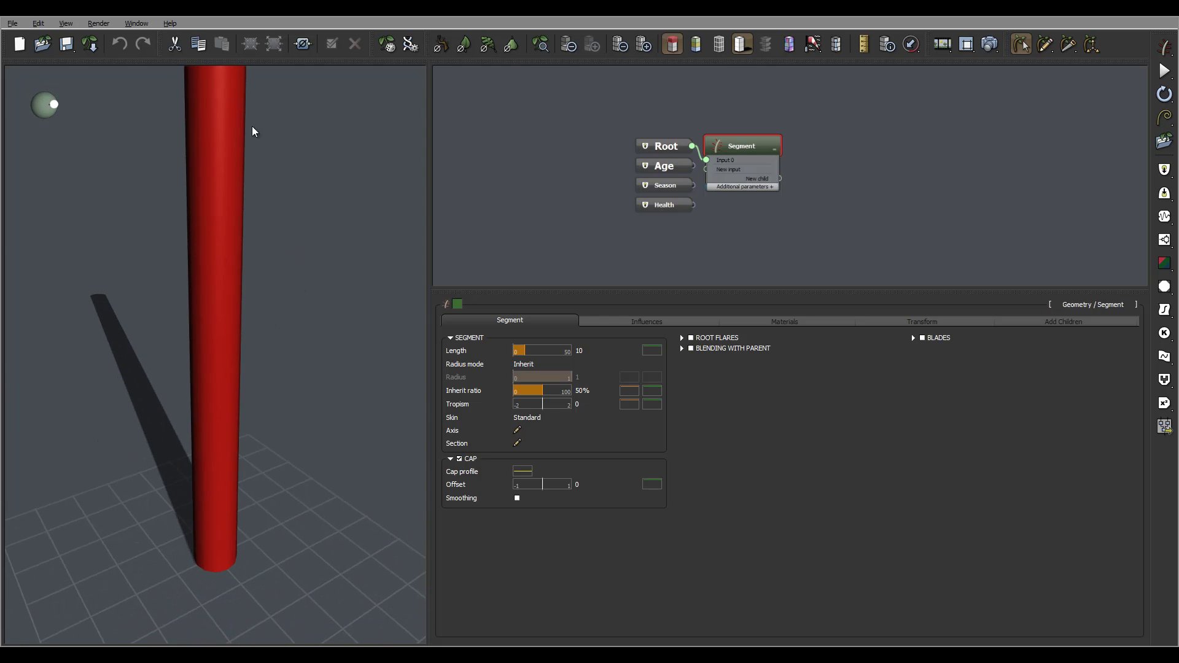
pyautogui.moveTo(238, 250); pyautogui.dragTo(258, 205)
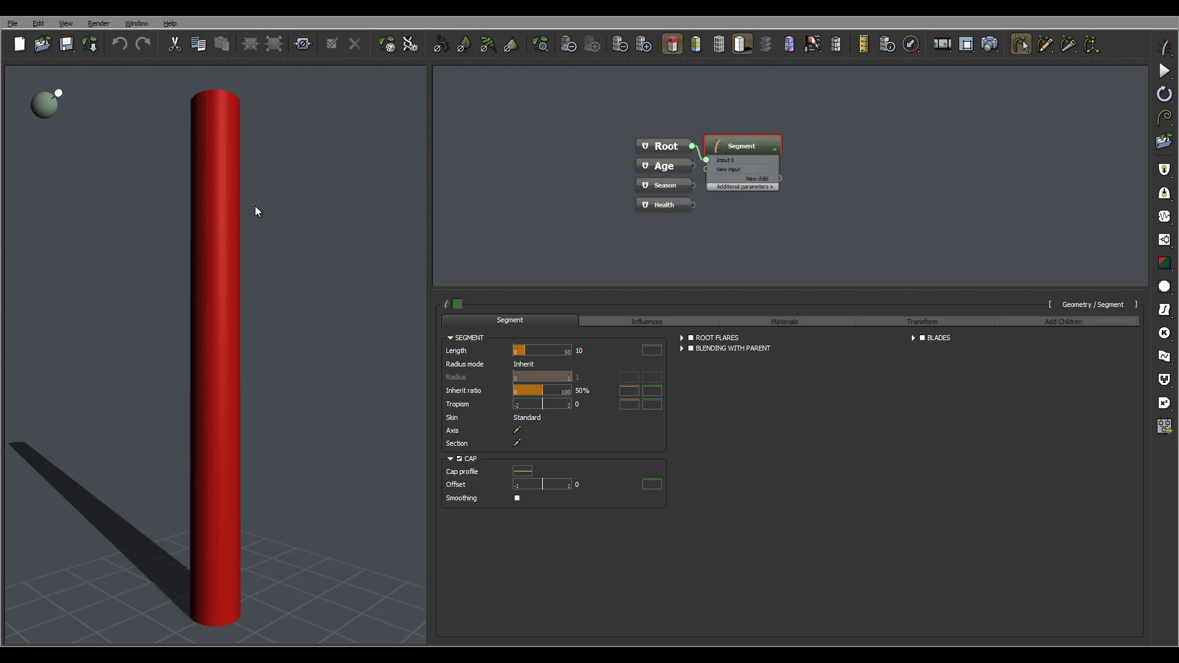
pyautogui.moveTo(311, 293)
pyautogui.mouseDown()
pyautogui.moveTo(226, 307)
pyautogui.moveTo(197, 279)
pyautogui.moveTo(239, 285)
pyautogui.moveTo(274, 269)
pyautogui.moveTo(271, 300)
pyautogui.moveTo(305, 315)
pyautogui.moveTo(345, 303)
pyautogui.moveTo(300, 285)
pyautogui.mouseUp()
pyautogui.doubleClick(767, 147)
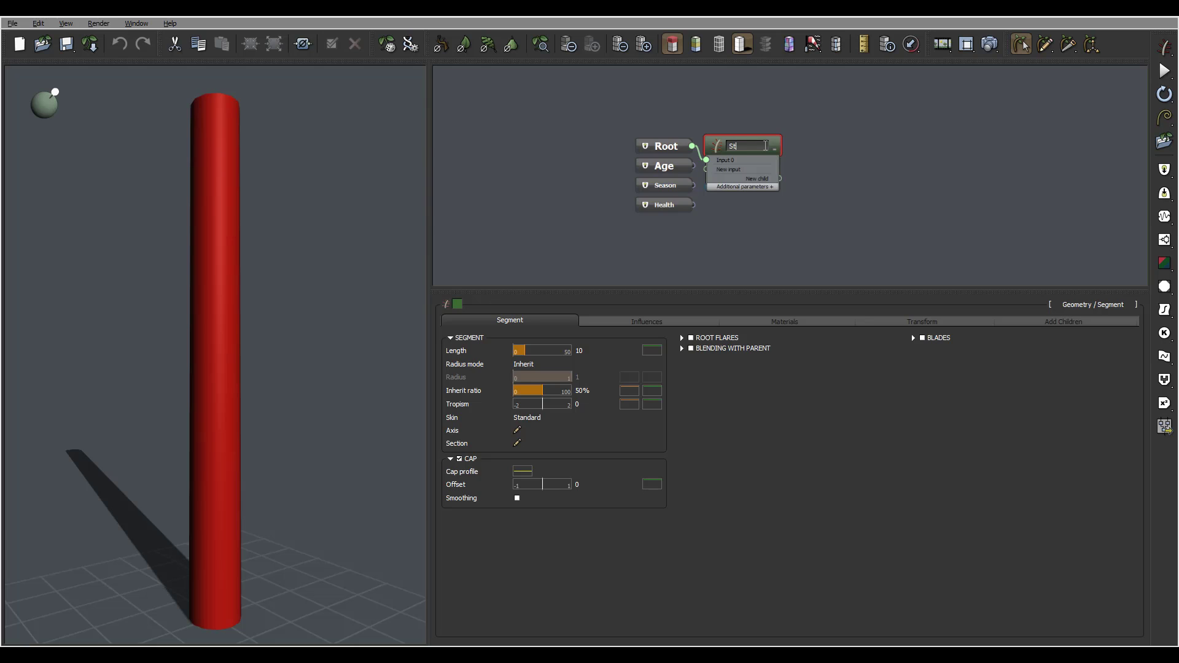
pyautogui.write('Stam')
pyautogui.press('Return')
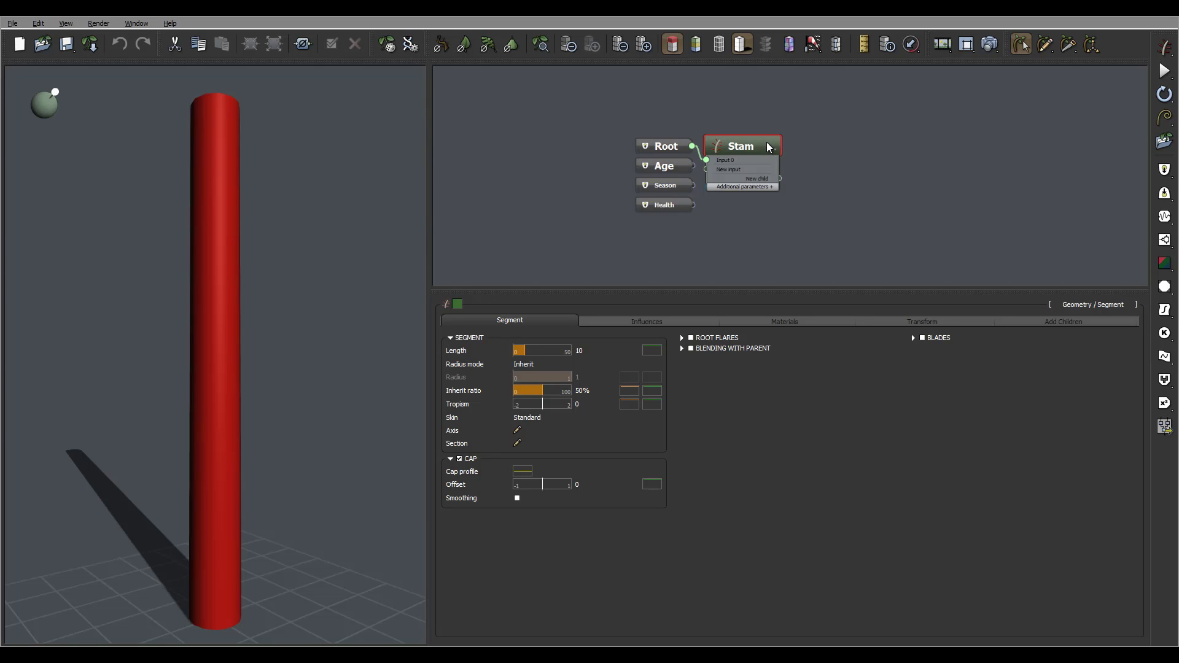
# Step: Give the Stam node a deep red node colour and nudge it right in the graph
pyautogui.click(458, 304)
pyautogui.moveTo(436, 271); pyautogui.dragTo(423, 249)
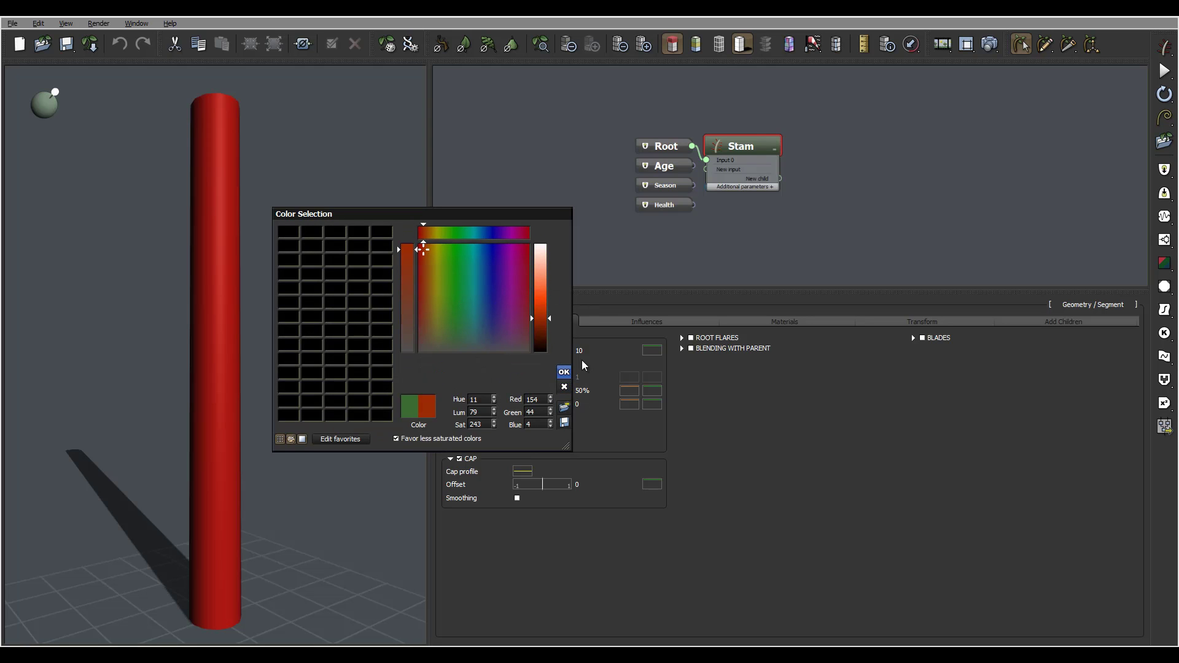
pyautogui.click(564, 372)
pyautogui.moveTo(729, 140)
pyautogui.mouseDown()
pyautogui.moveTo(788, 145)
pyautogui.moveTo(746, 146)
pyautogui.mouseUp()
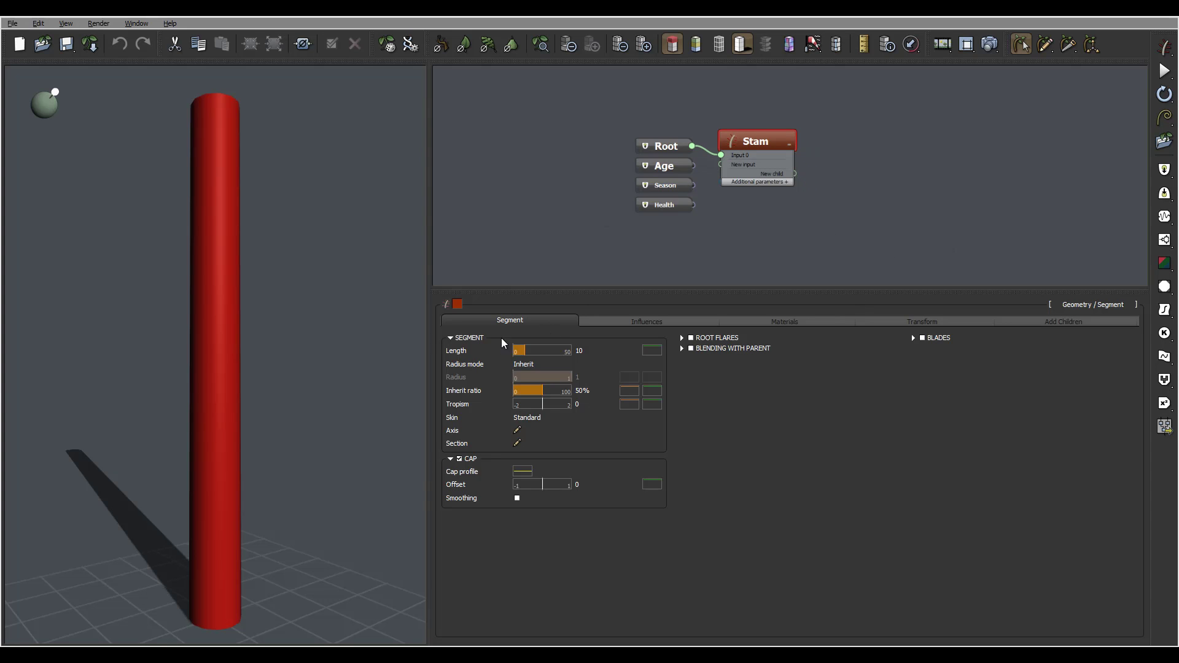
# Step: Set the Stam stem Length from 10 to 25
pyautogui.click(578, 349)
pyautogui.press('Return')
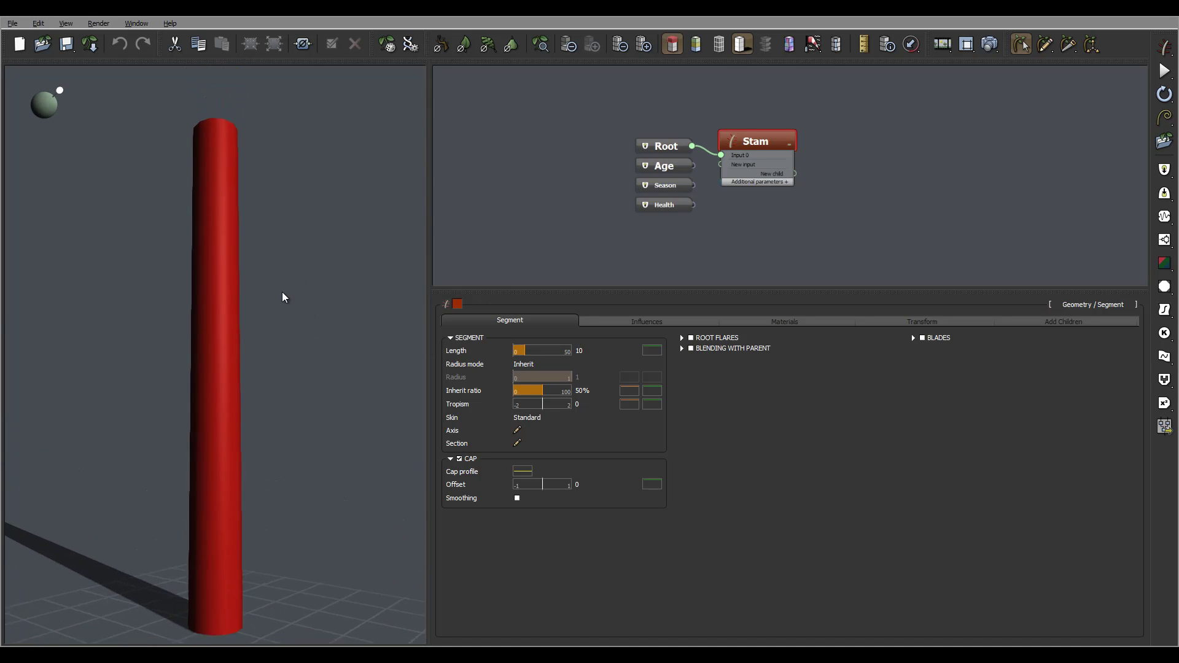
pyautogui.moveTo(282, 298); pyautogui.dragTo(296, 227)
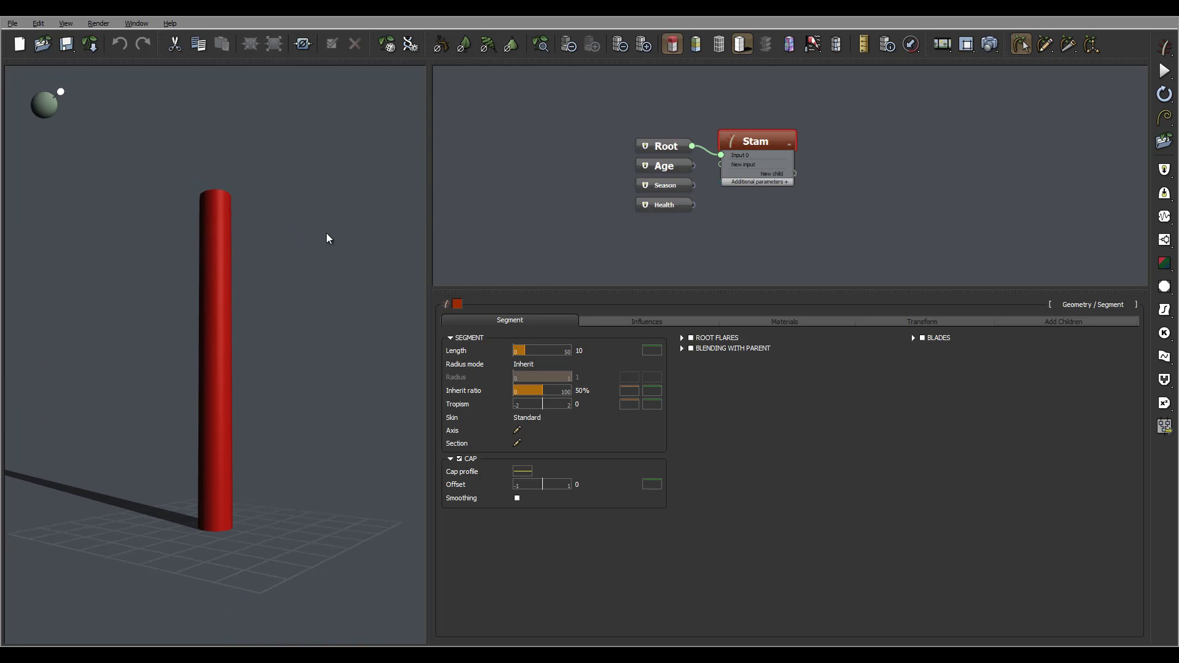
pyautogui.moveTo(284, 270)
pyautogui.mouseDown()
pyautogui.moveTo(282, 310)
pyautogui.moveTo(292, 274)
pyautogui.moveTo(245, 219)
pyautogui.moveTo(262, 269)
pyautogui.moveTo(285, 265)
pyautogui.moveTo(271, 255)
pyautogui.moveTo(271, 277)
pyautogui.mouseUp()
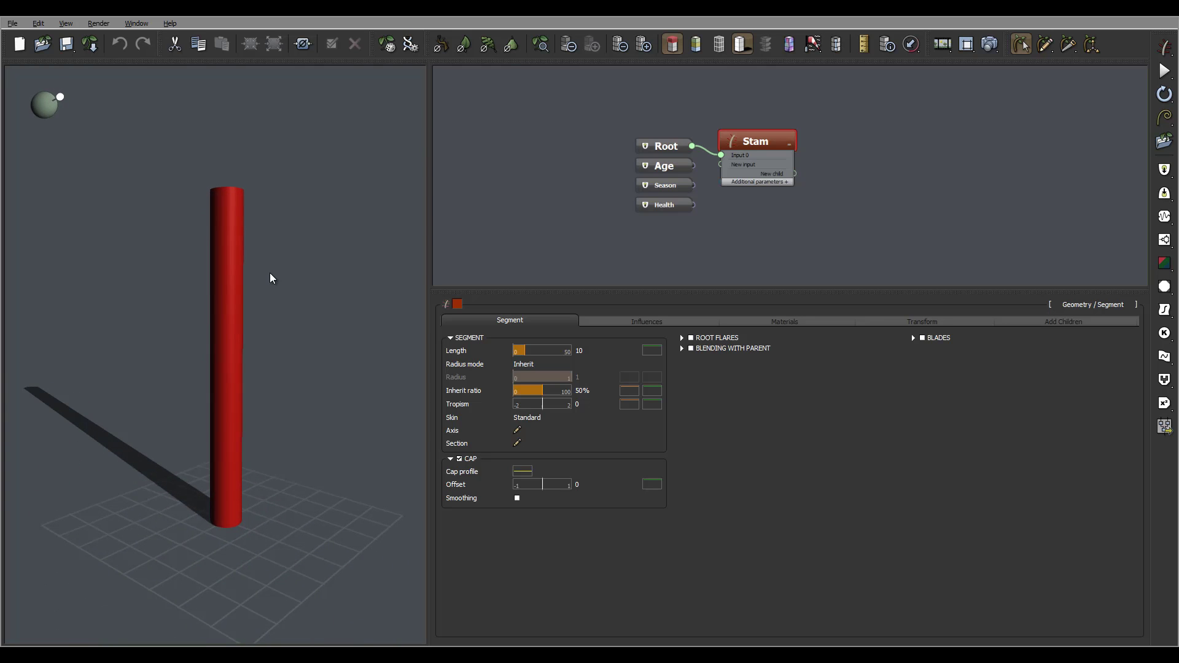
pyautogui.click(590, 351)
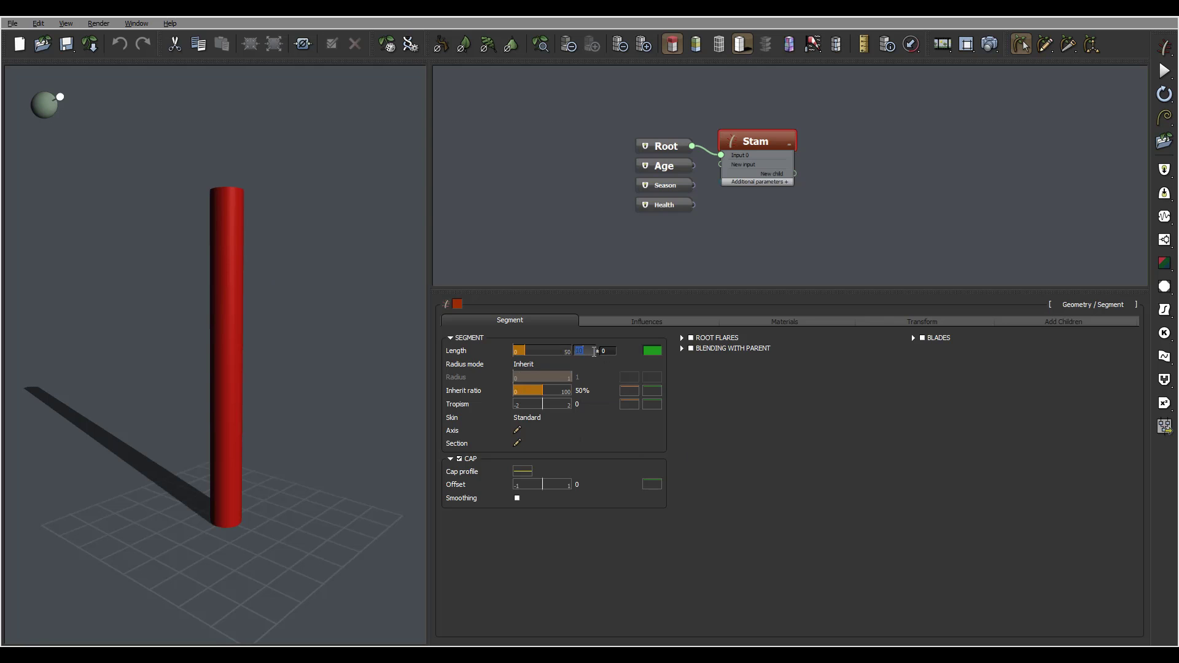
pyautogui.write('25')
pyautogui.press('Return')
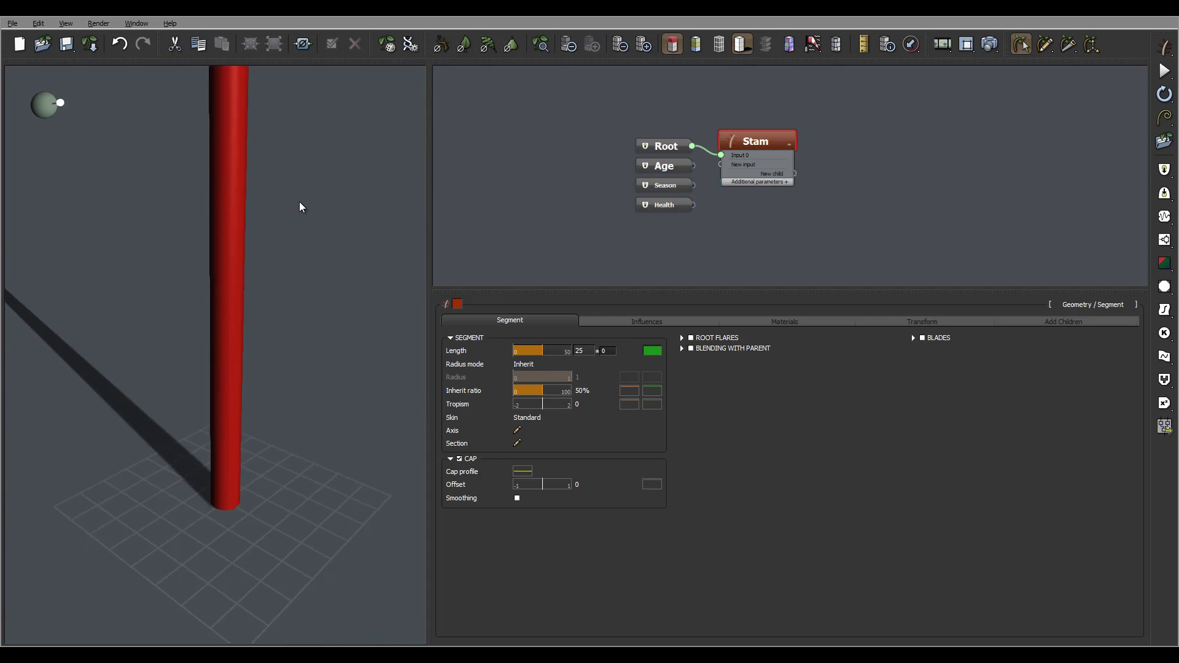
# Step: Turn on a random ± 4 variation for the stem Length
pyautogui.scroll(-5, 307, 181)
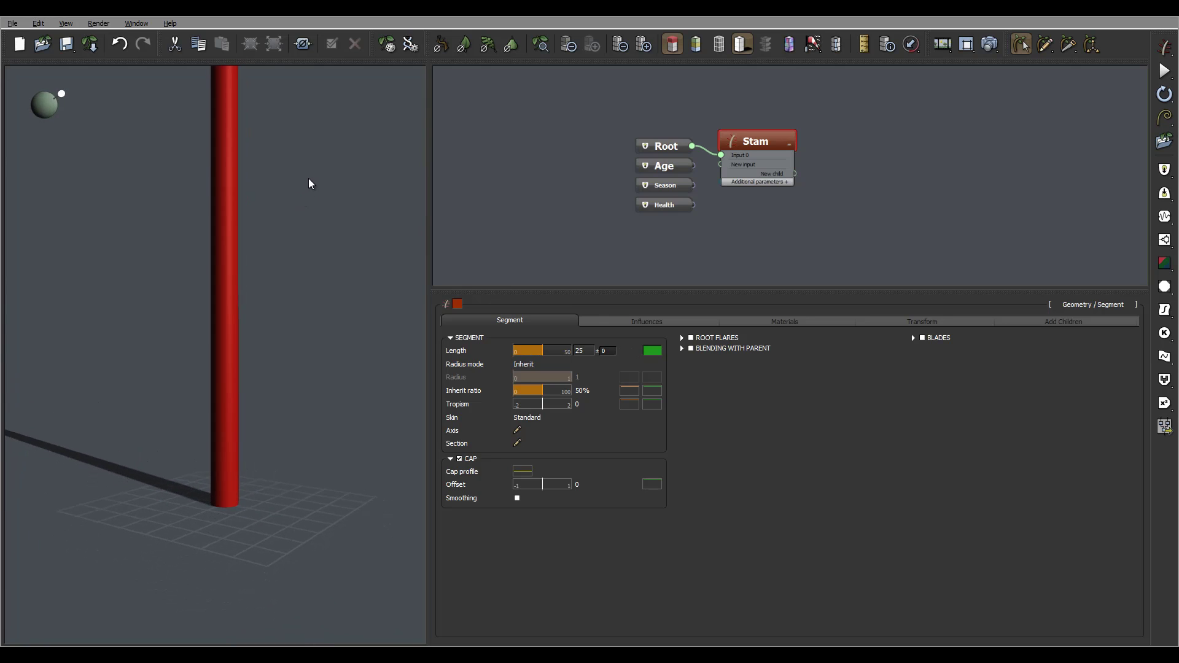
pyautogui.moveTo(310, 182); pyautogui.dragTo(316, 252)
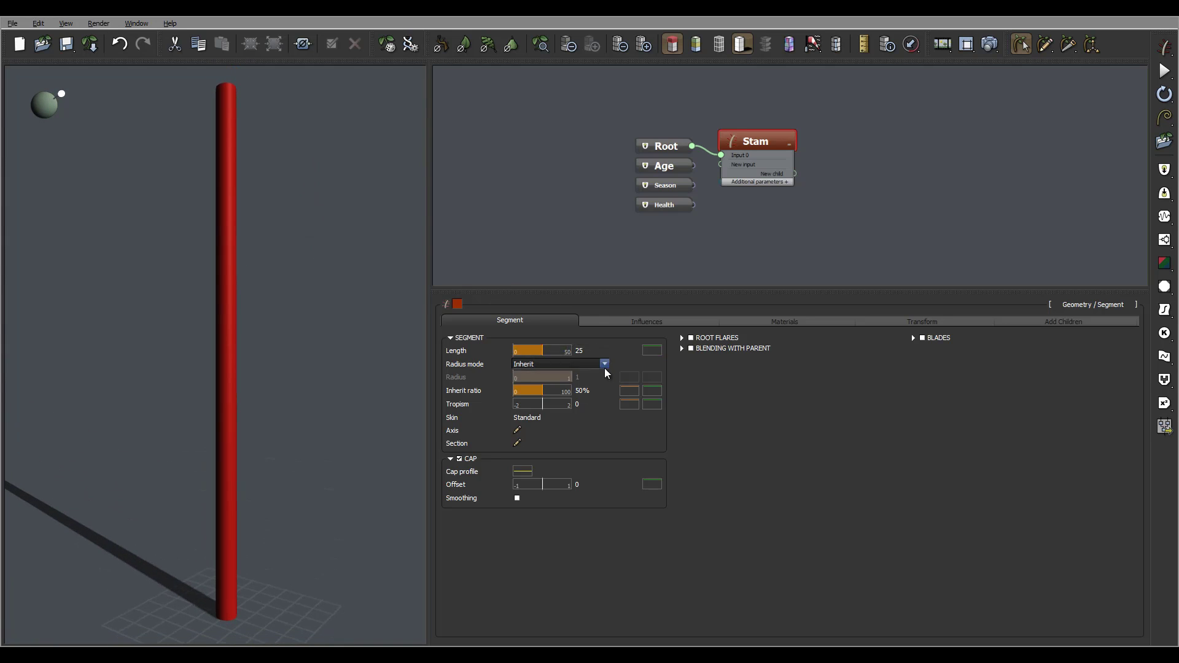
pyautogui.moveTo(315, 326)
pyautogui.mouseDown()
pyautogui.moveTo(292, 342)
pyautogui.moveTo(318, 326)
pyautogui.mouseUp()
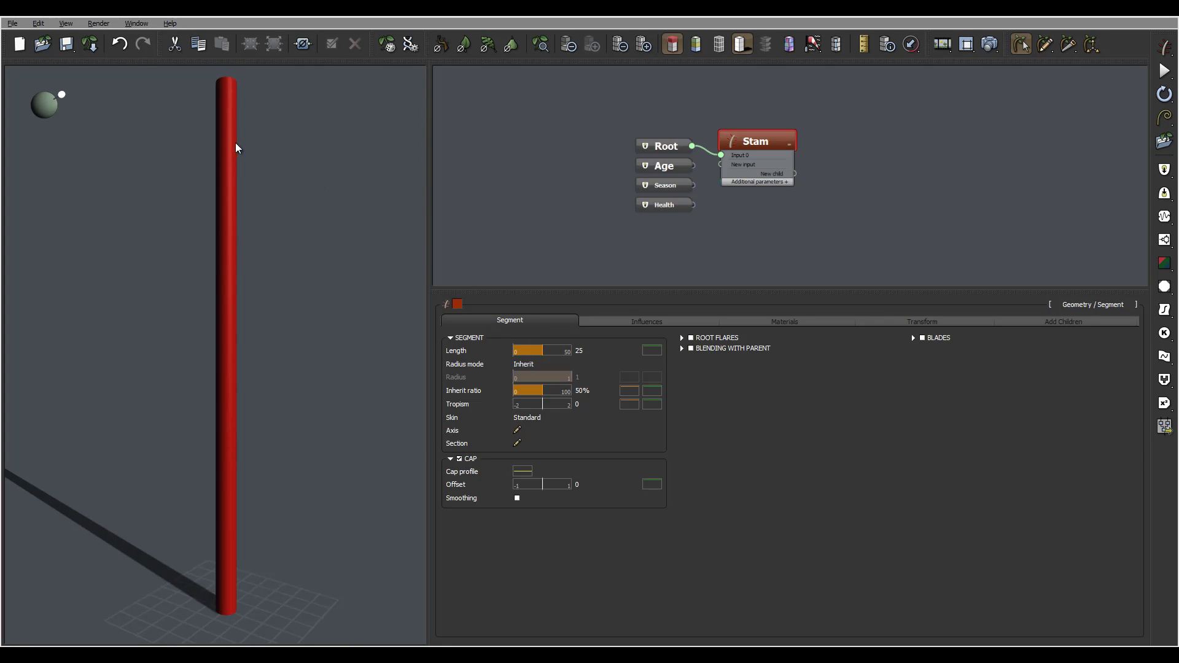
pyautogui.moveTo(242, 144)
pyautogui.mouseDown()
pyautogui.moveTo(271, 160)
pyautogui.moveTo(241, 131)
pyautogui.mouseUp()
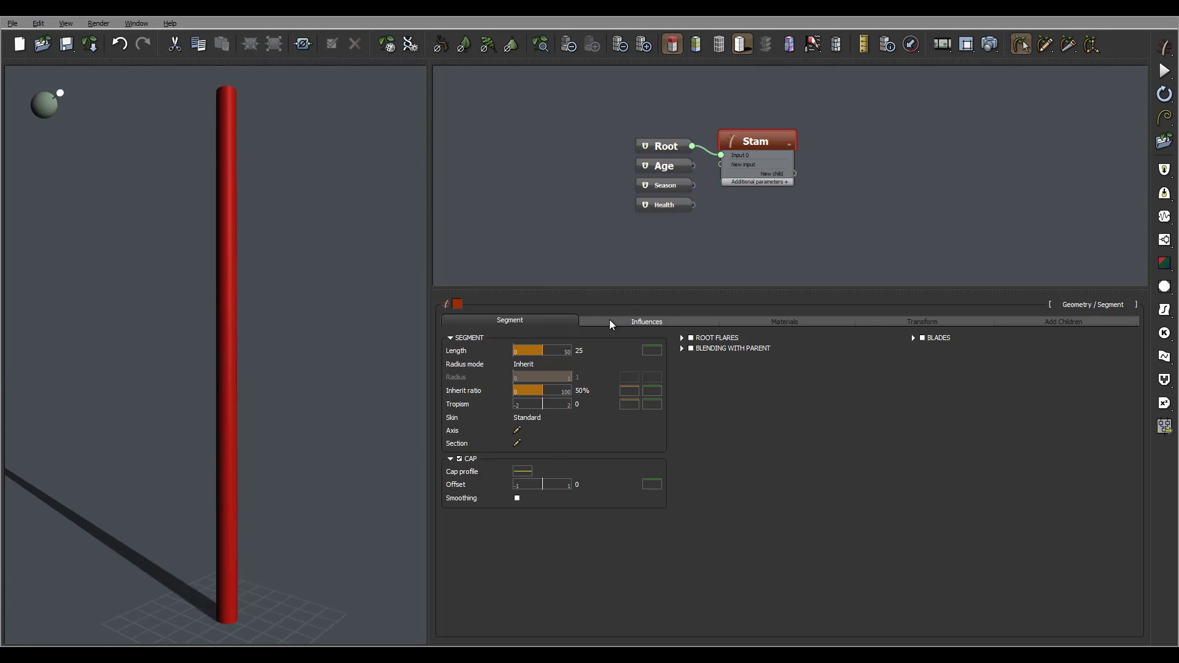
pyautogui.click(651, 350)
pyautogui.moveTo(305, 186); pyautogui.dragTo(298, 239)
pyautogui.scroll(-3, 286, 225)
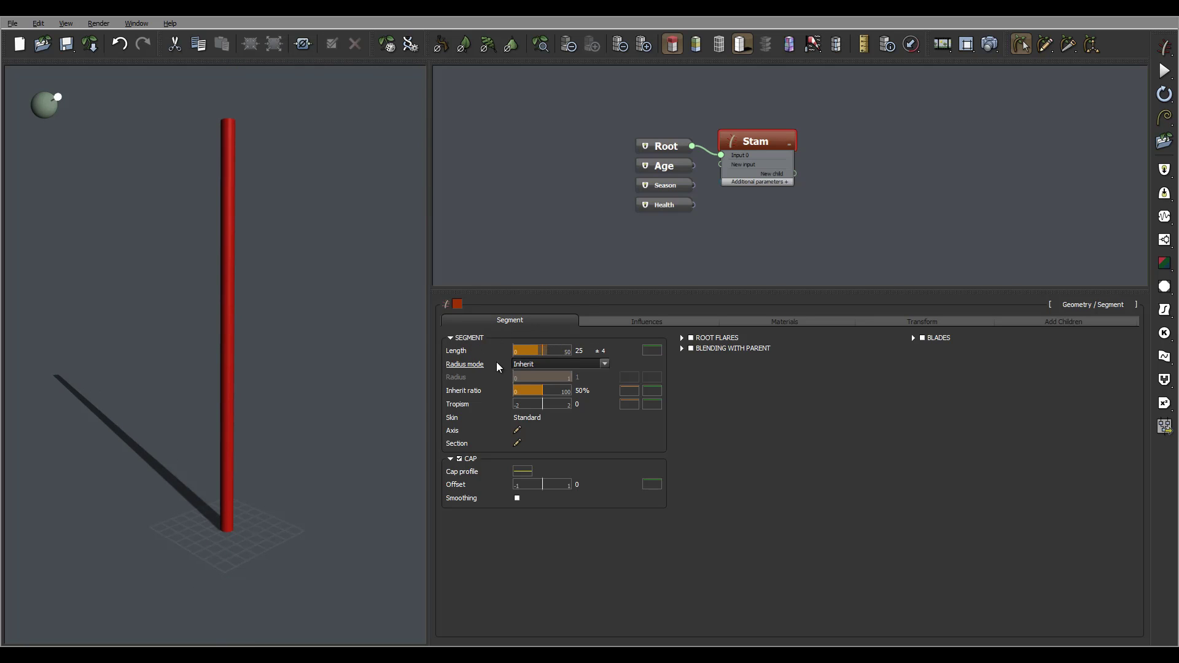
# Step: Make the radius user defined with a ± 0.3 variation, keeping the Standard skin
pyautogui.click(551, 364)
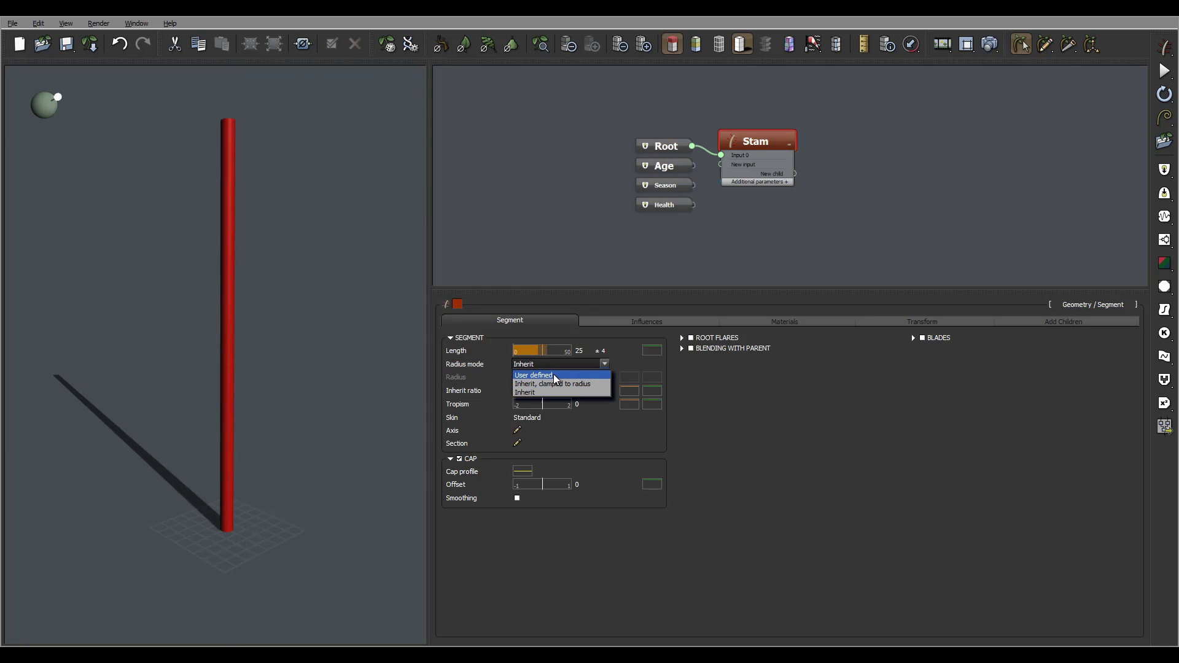
pyautogui.click(554, 376)
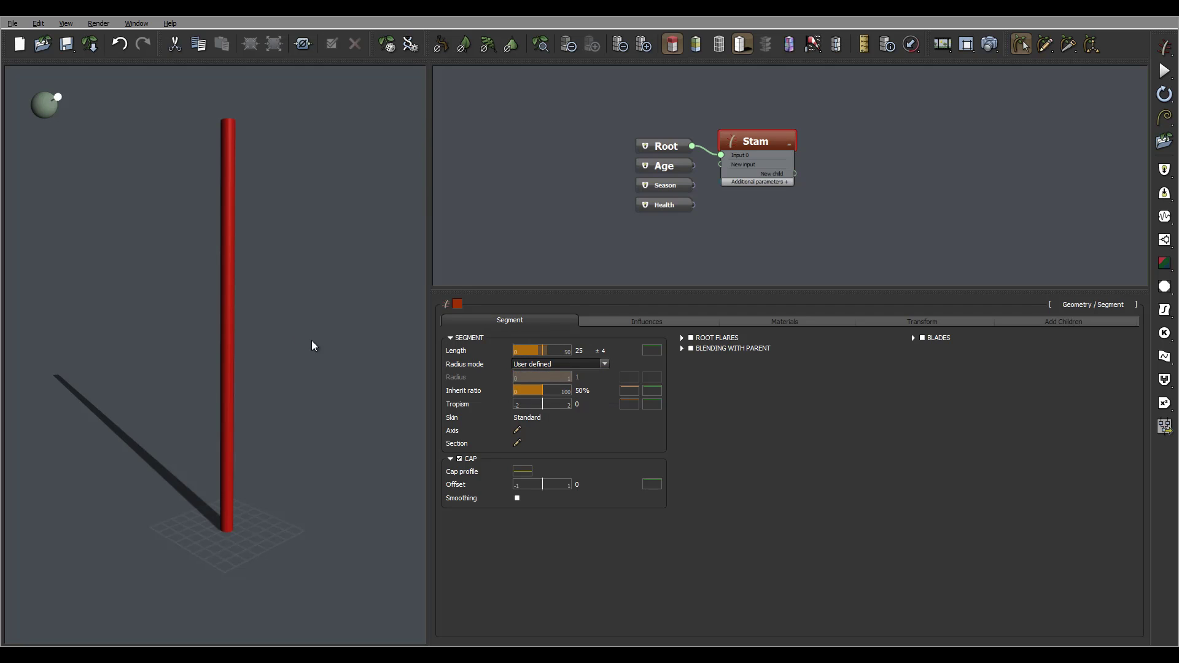
pyautogui.moveTo(311, 290); pyautogui.dragTo(285, 295)
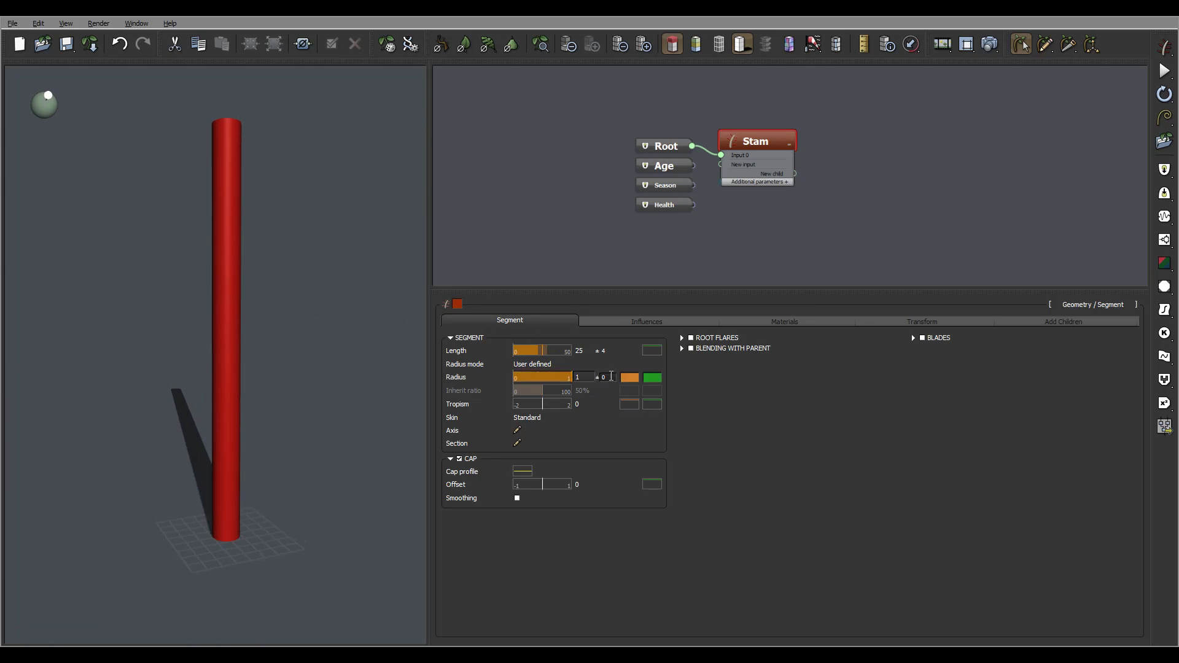
pyautogui.moveTo(595, 378)
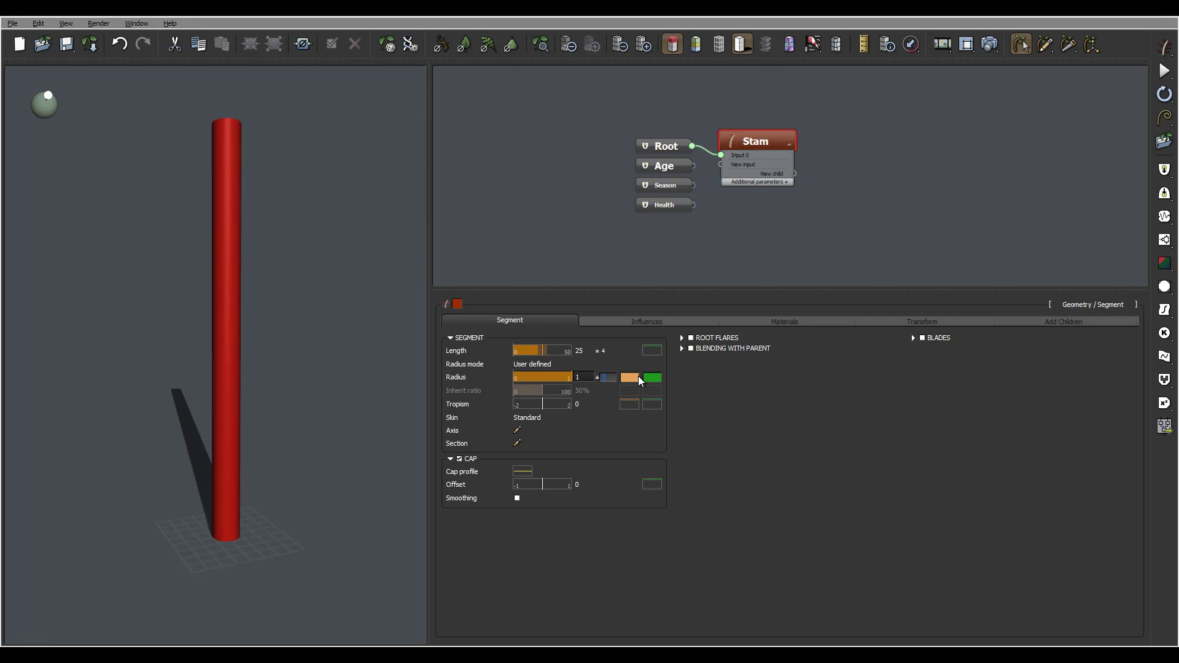
pyautogui.write('0.')
pyautogui.click(605, 417)
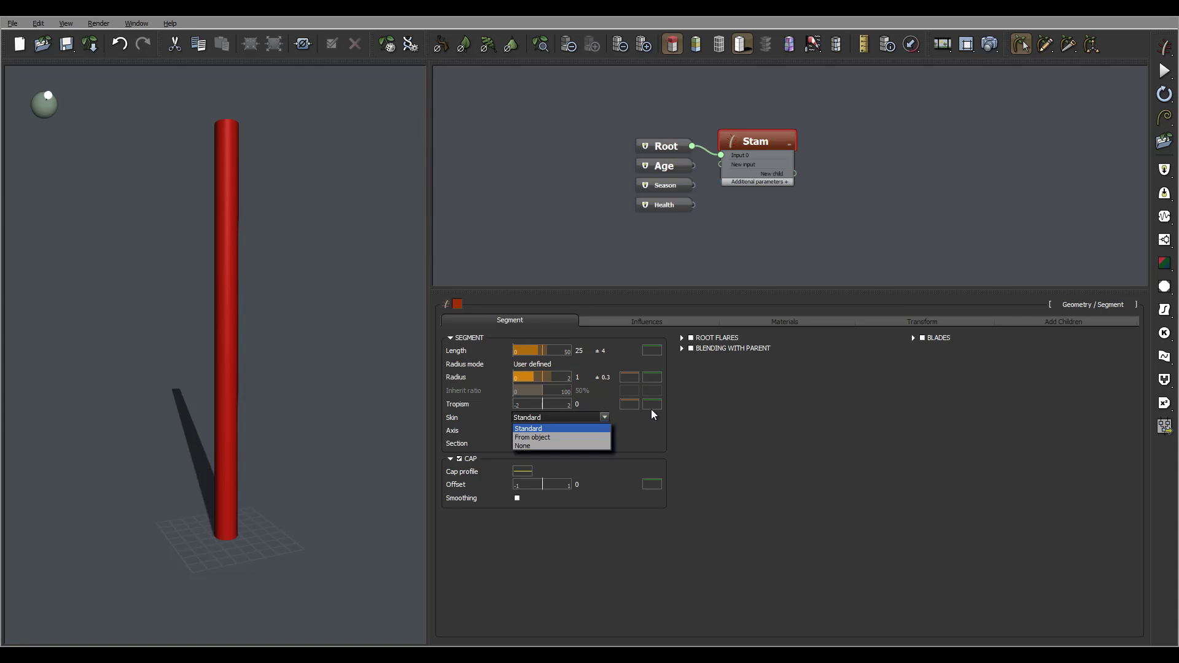
pyautogui.click(633, 376)
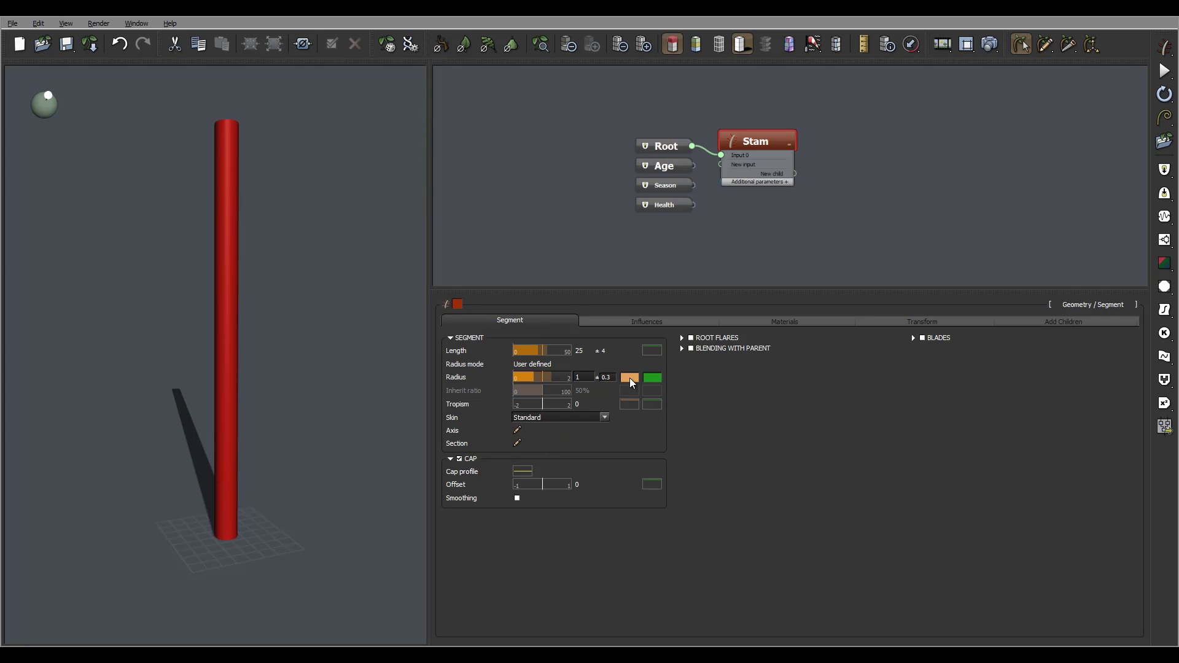
# Step: Lower the radius profile's end keypoint to about 0.05 so the tip tapers
pyautogui.click(635, 381)
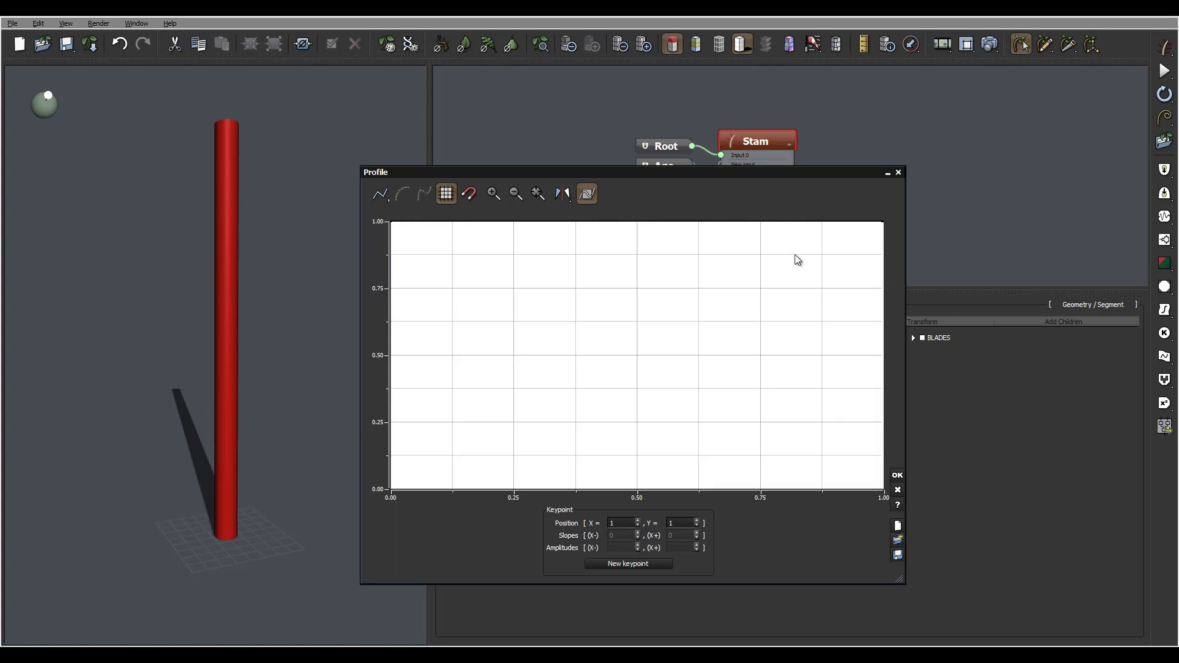
pyautogui.moveTo(794, 258); pyautogui.dragTo(692, 293, button='middle')
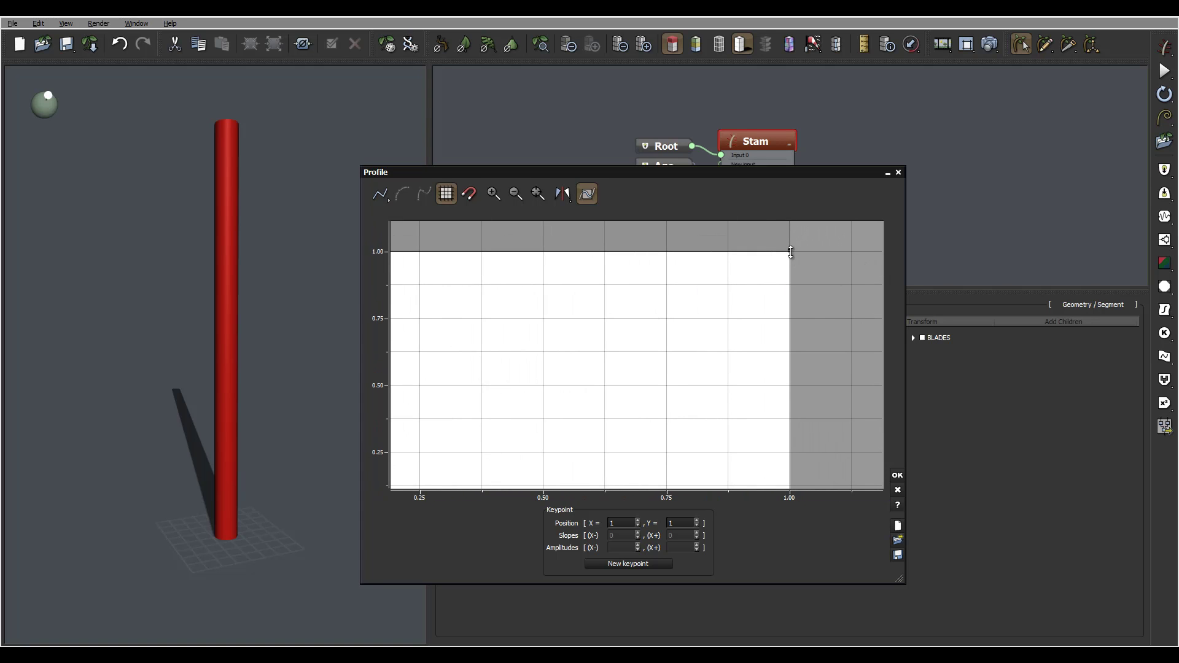
pyautogui.moveTo(793, 257); pyautogui.dragTo(797, 464)
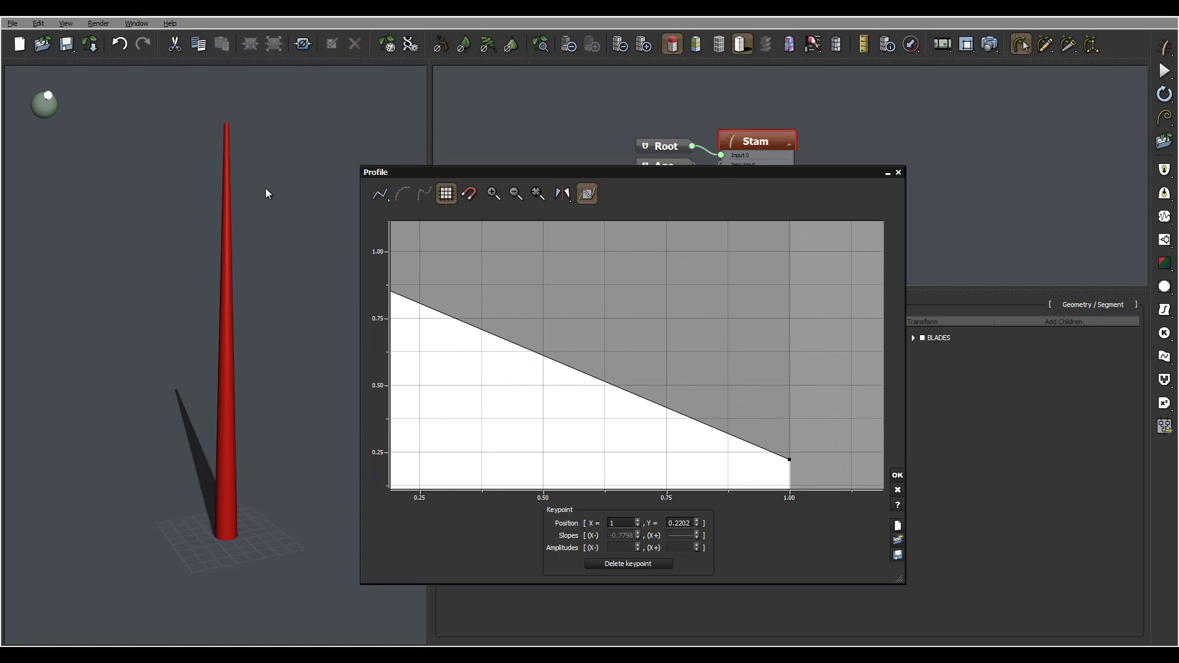
pyautogui.moveTo(767, 367); pyautogui.dragTo(745, 250, button='middle')
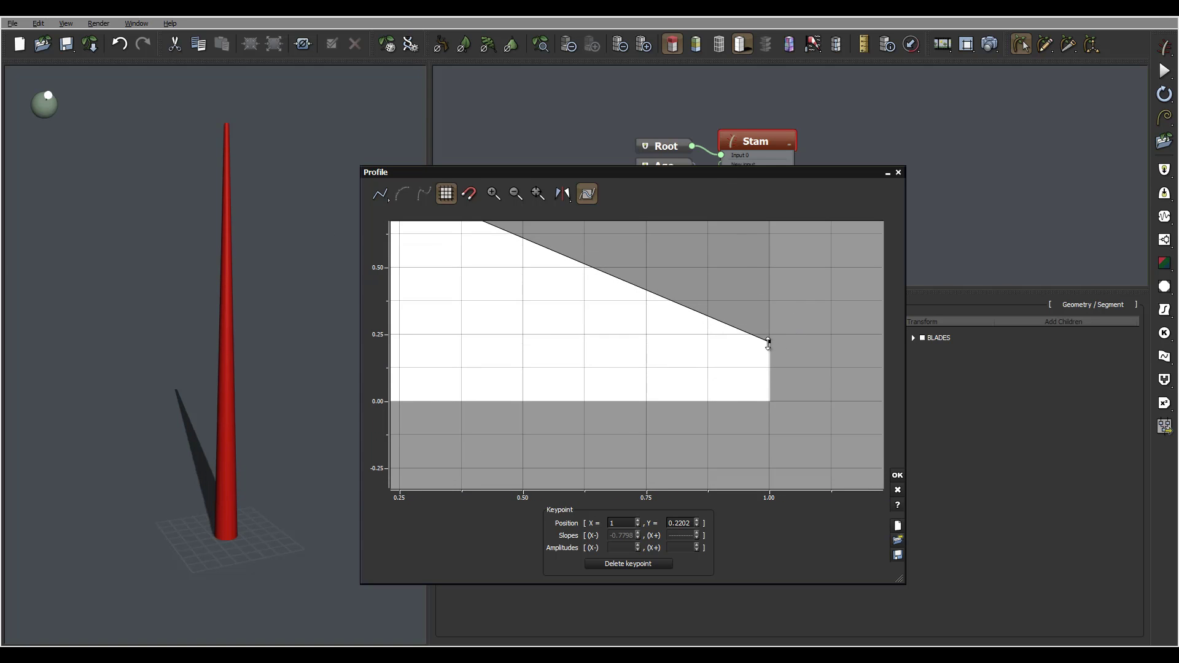
pyautogui.moveTo(768, 343); pyautogui.dragTo(770, 387)
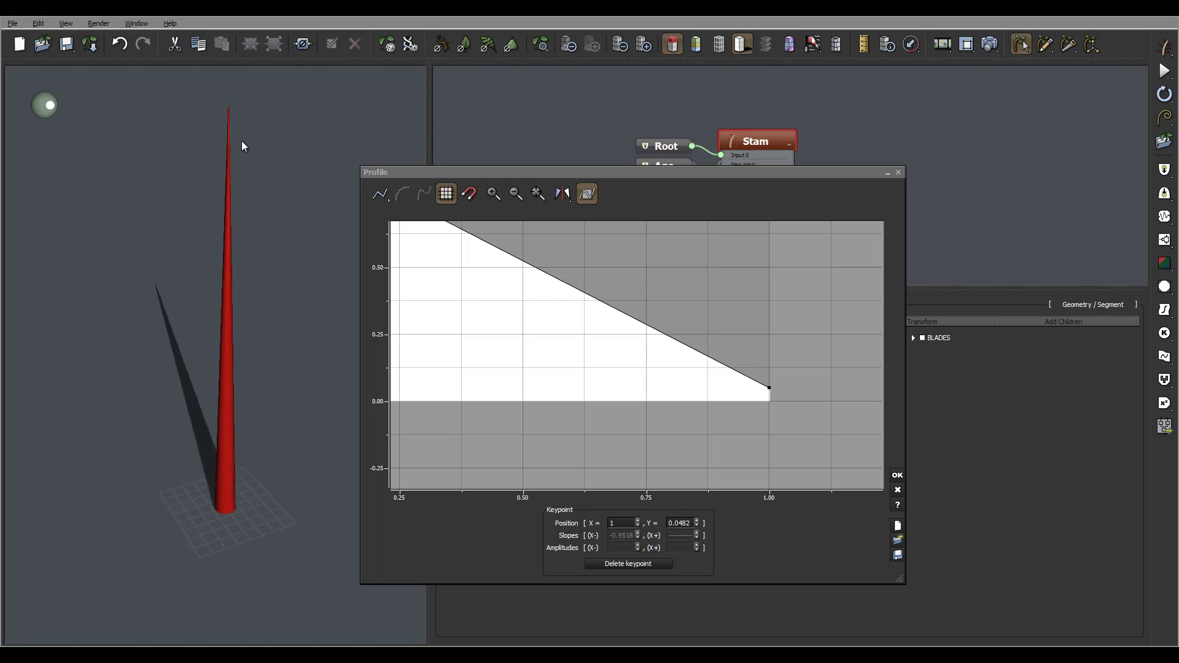
pyautogui.click(898, 475)
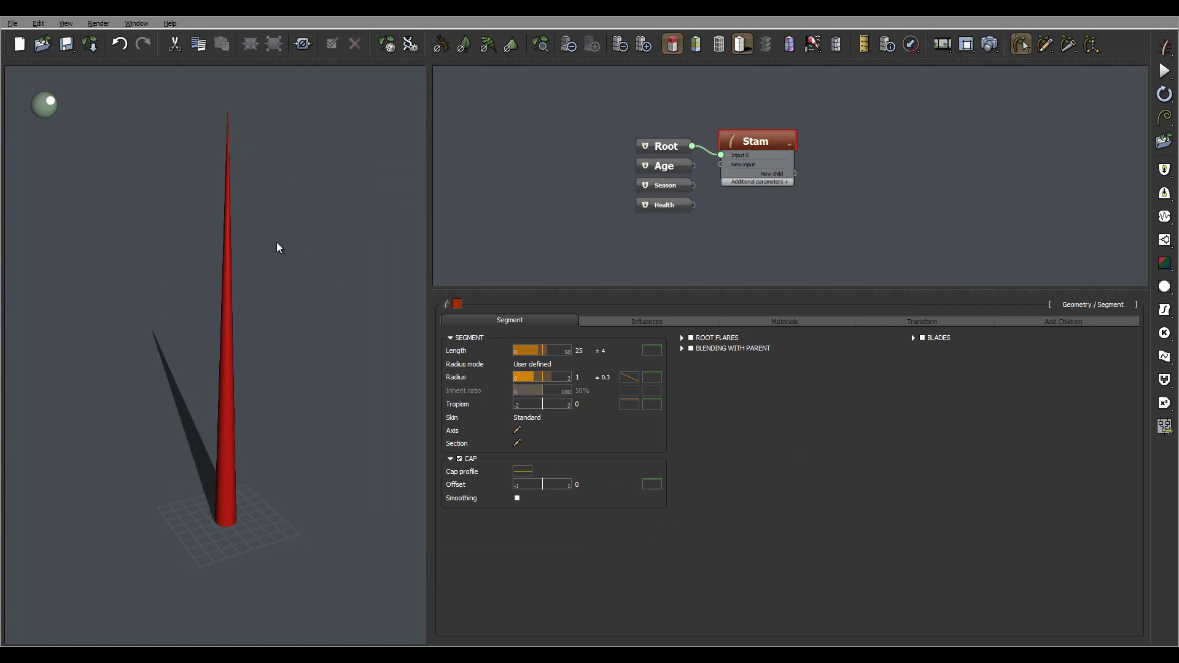
pyautogui.moveTo(277, 243); pyautogui.dragTo(223, 131)
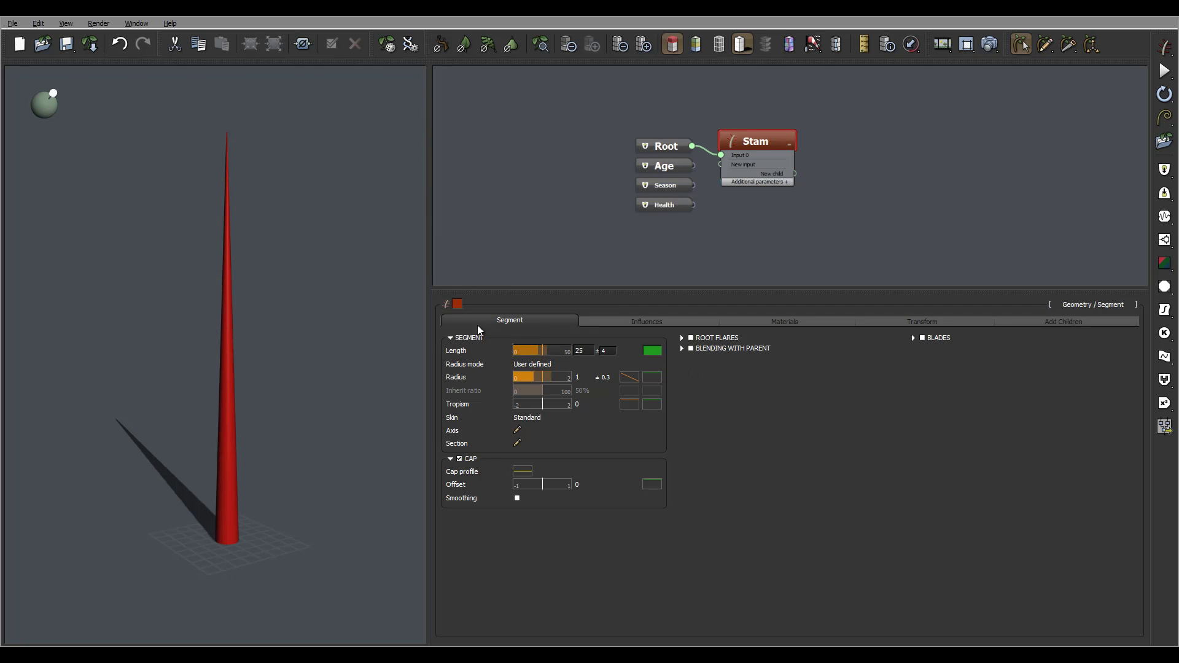
pyautogui.click(628, 377)
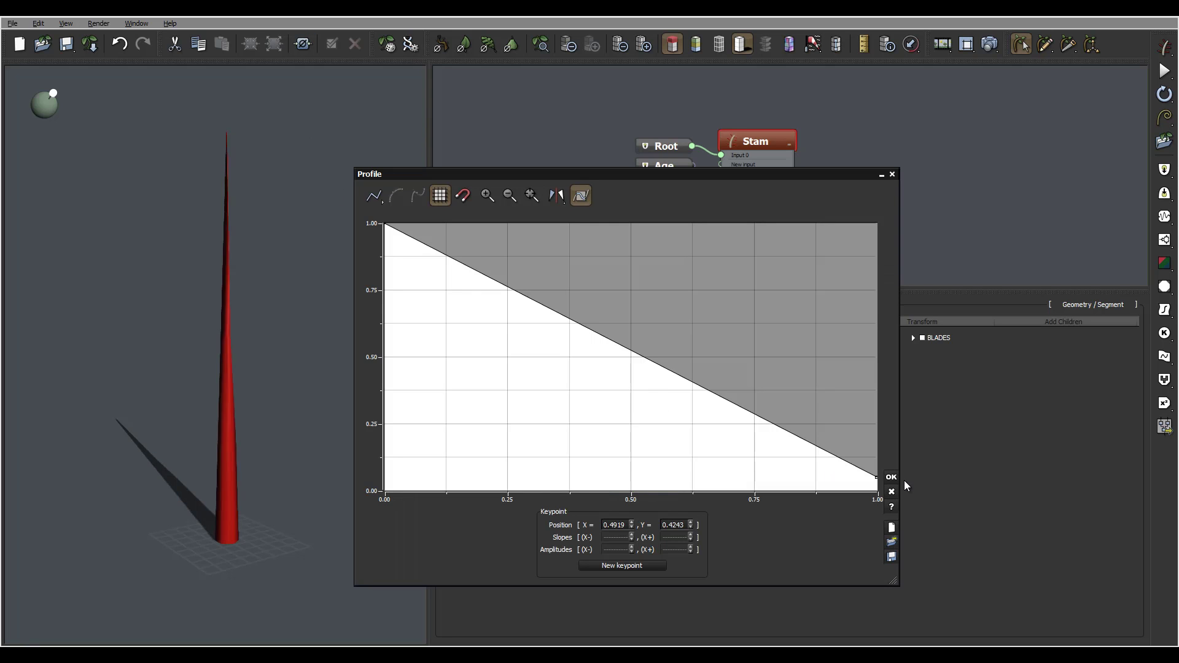
pyautogui.scroll(3, 746, 392)
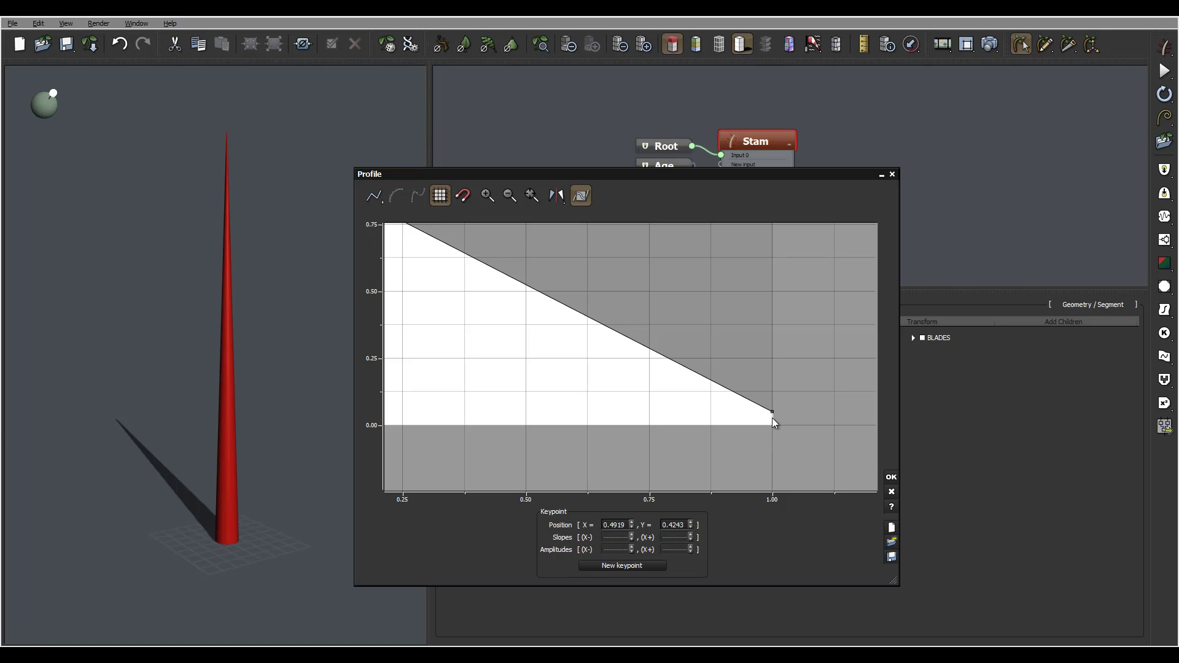
pyautogui.click(894, 480)
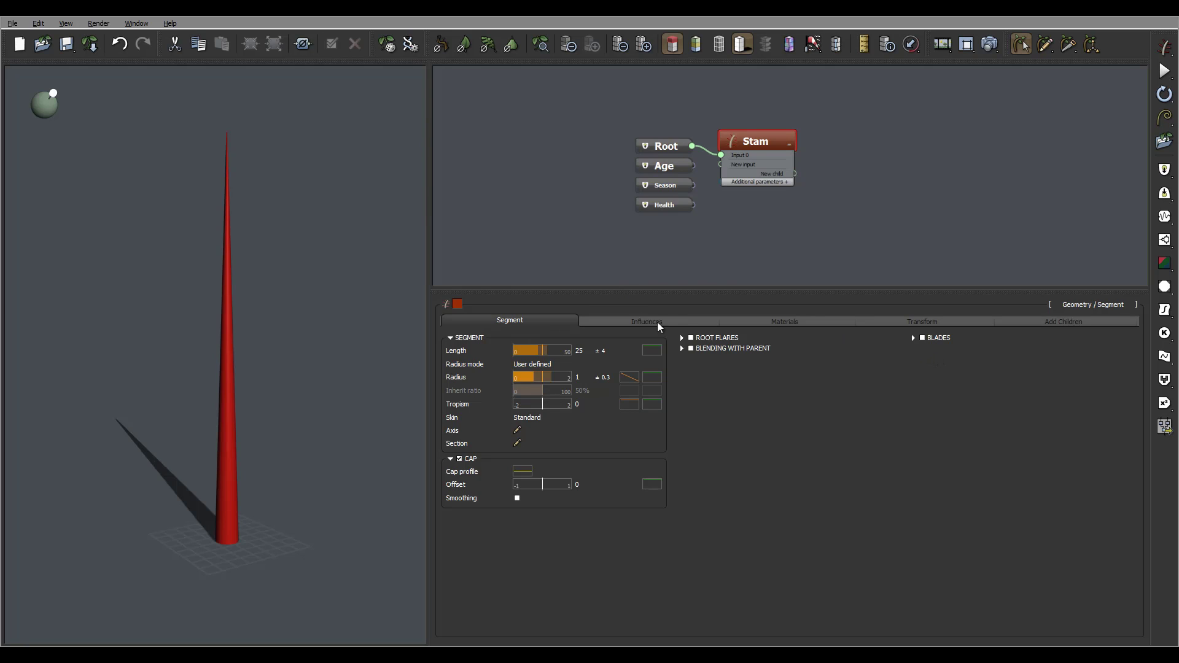
# Step: Drag the Cap profile's start keypoint down to 0 so it ramps up at a 0.5 slope
pyautogui.moveTo(551, 401)
pyautogui.click(523, 473)
pyautogui.moveTo(417, 436); pyautogui.dragTo(600, 397, button='middle')
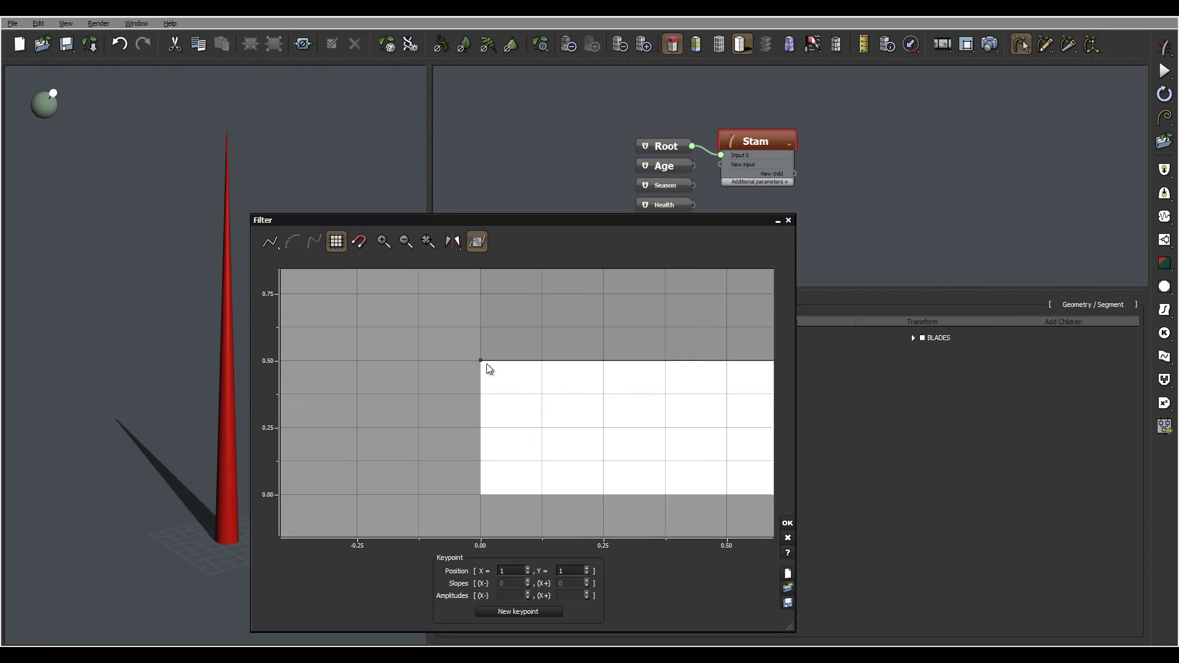
pyautogui.moveTo(480, 362); pyautogui.dragTo(446, 486)
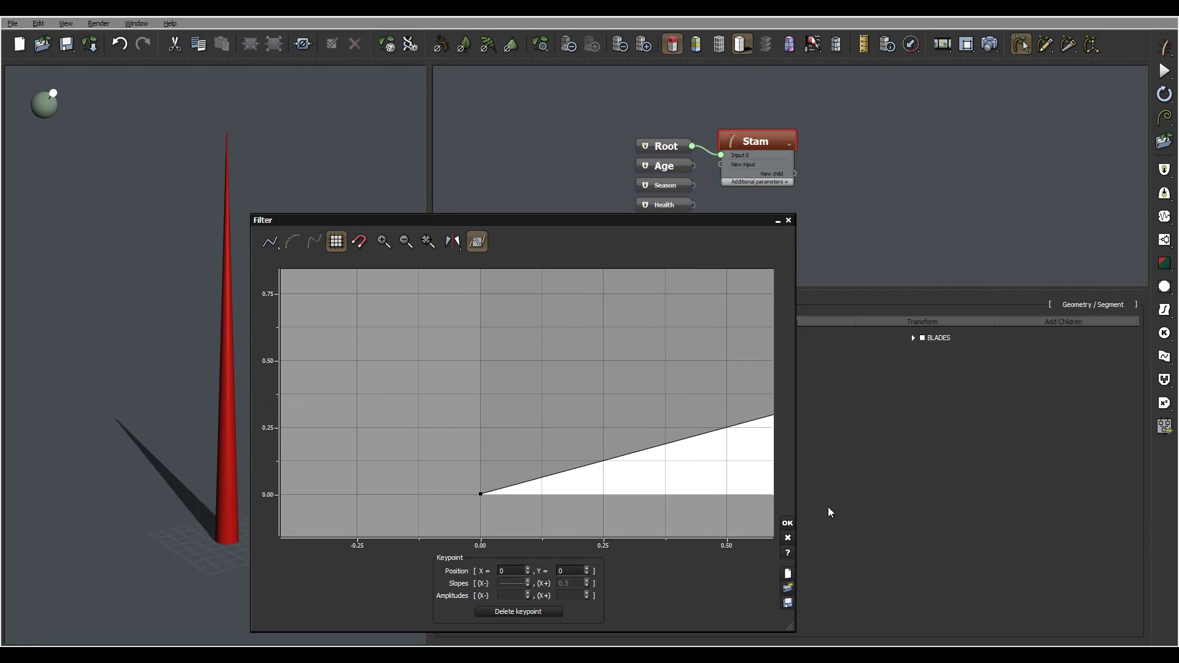
pyautogui.click(787, 522)
pyautogui.moveTo(277, 154)
pyautogui.mouseDown()
pyautogui.moveTo(300, 301)
pyautogui.moveTo(239, 305)
pyautogui.moveTo(282, 163)
pyautogui.moveTo(273, 172)
pyautogui.mouseUp()
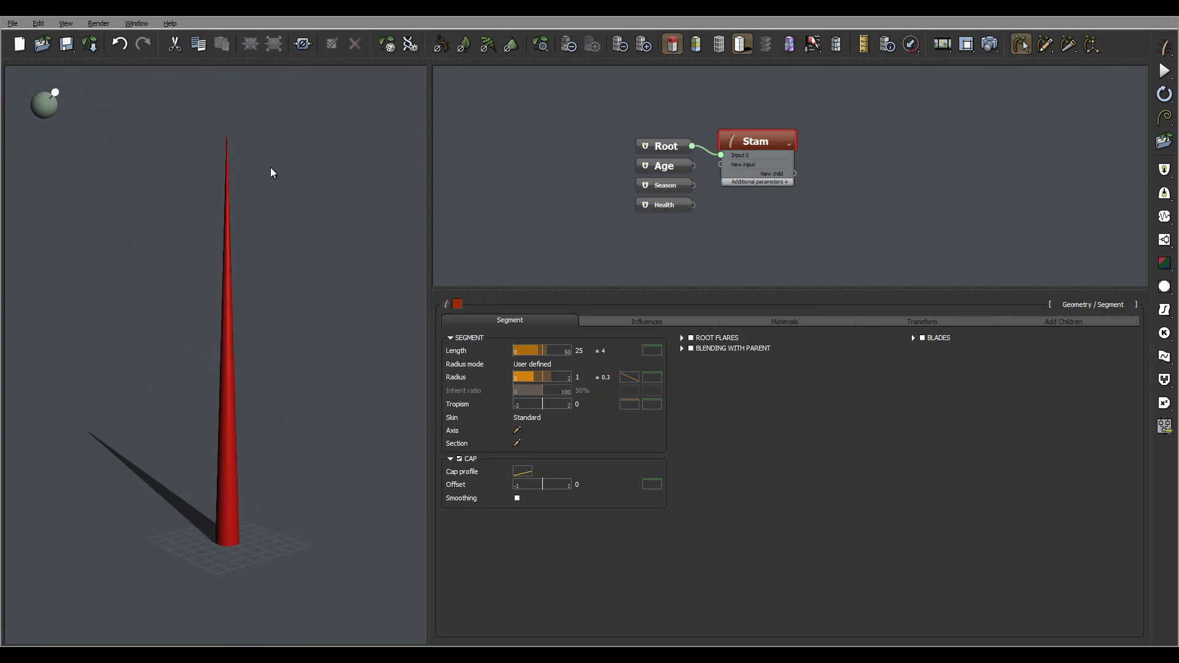
# Step: Enable Local Bias 1 in the stem's Influences and set its type to Swirl
pyautogui.click(646, 320)
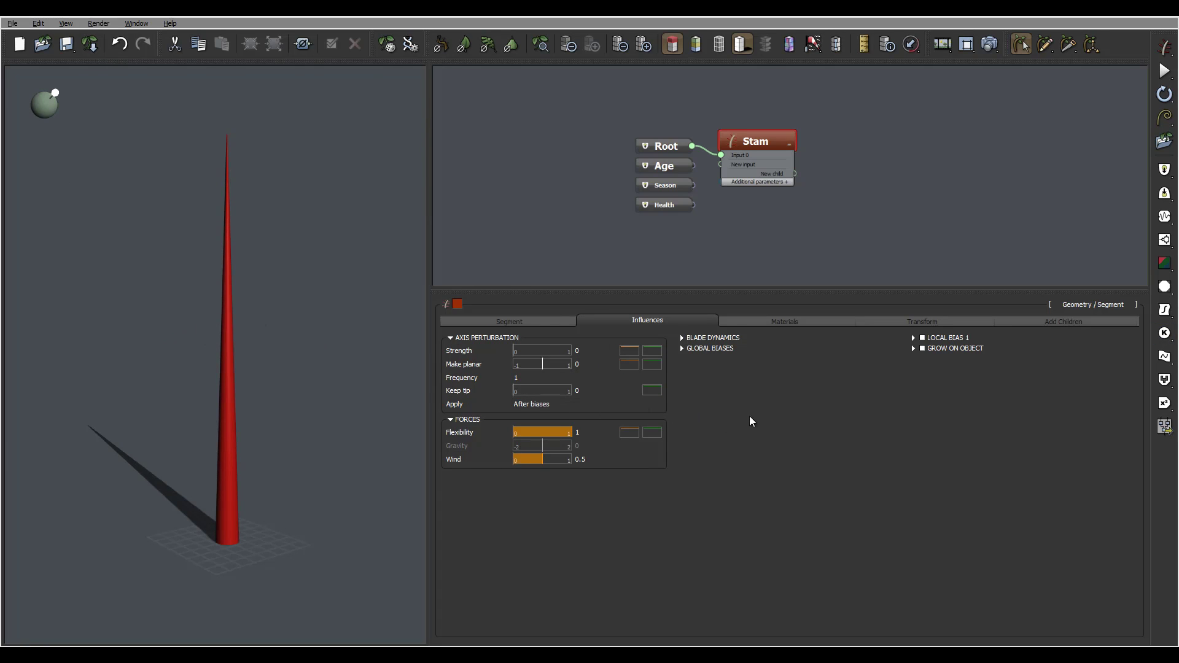
pyautogui.moveTo(585, 389)
pyautogui.click(922, 337)
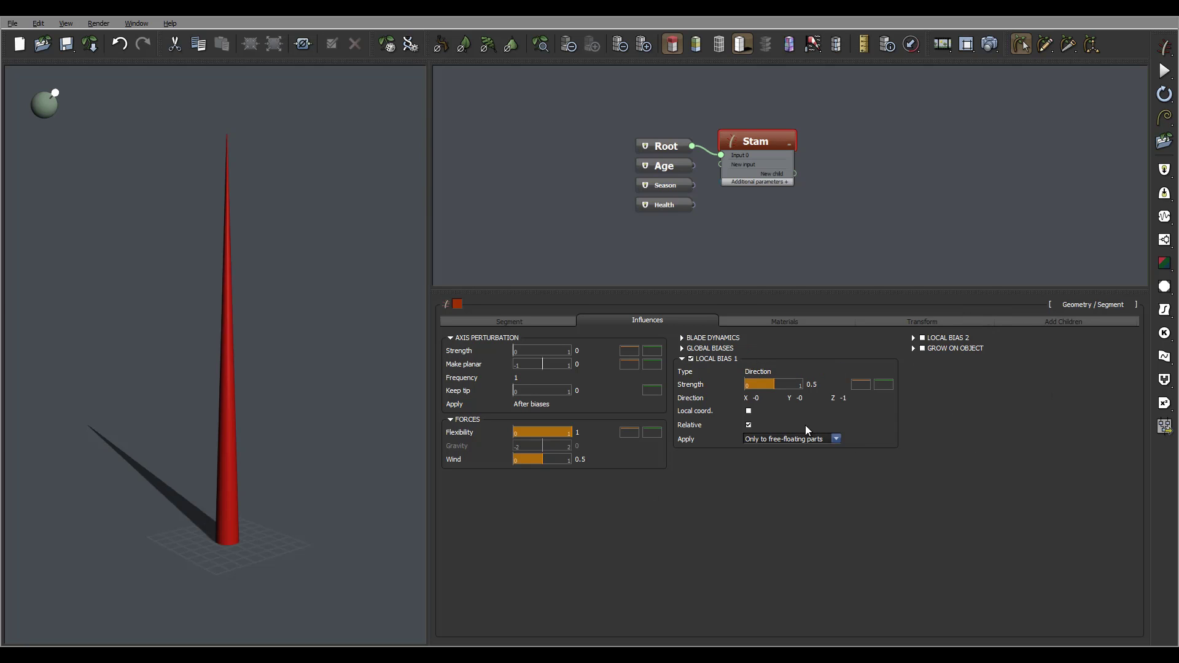
pyautogui.click(767, 373)
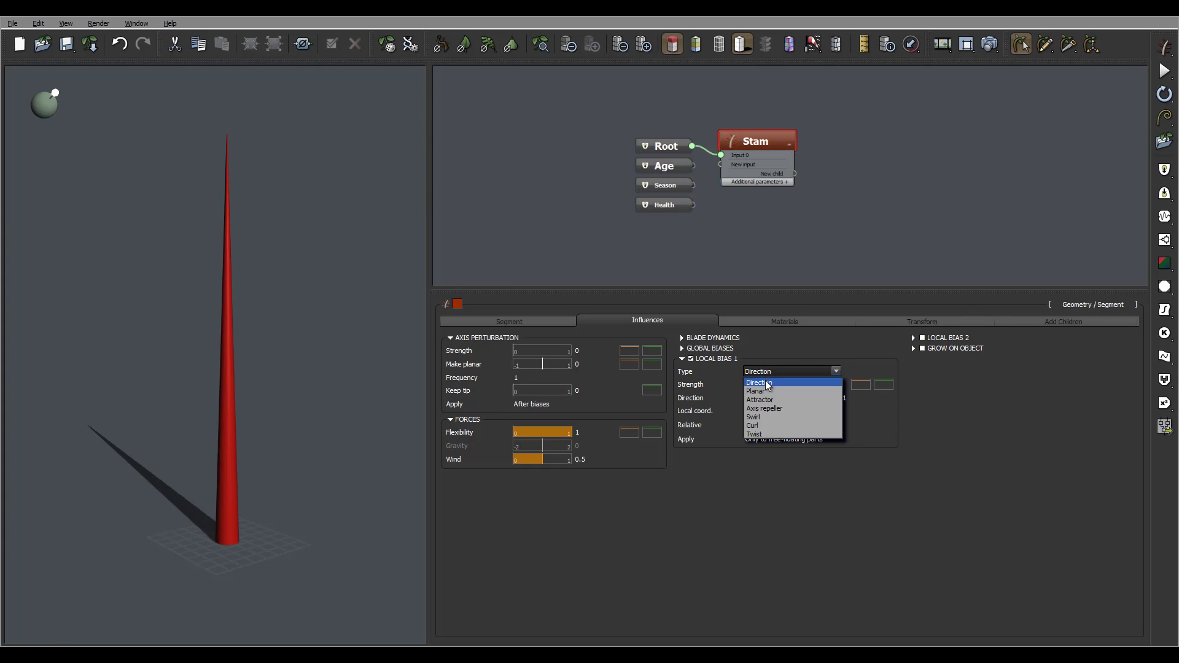
pyautogui.click(773, 417)
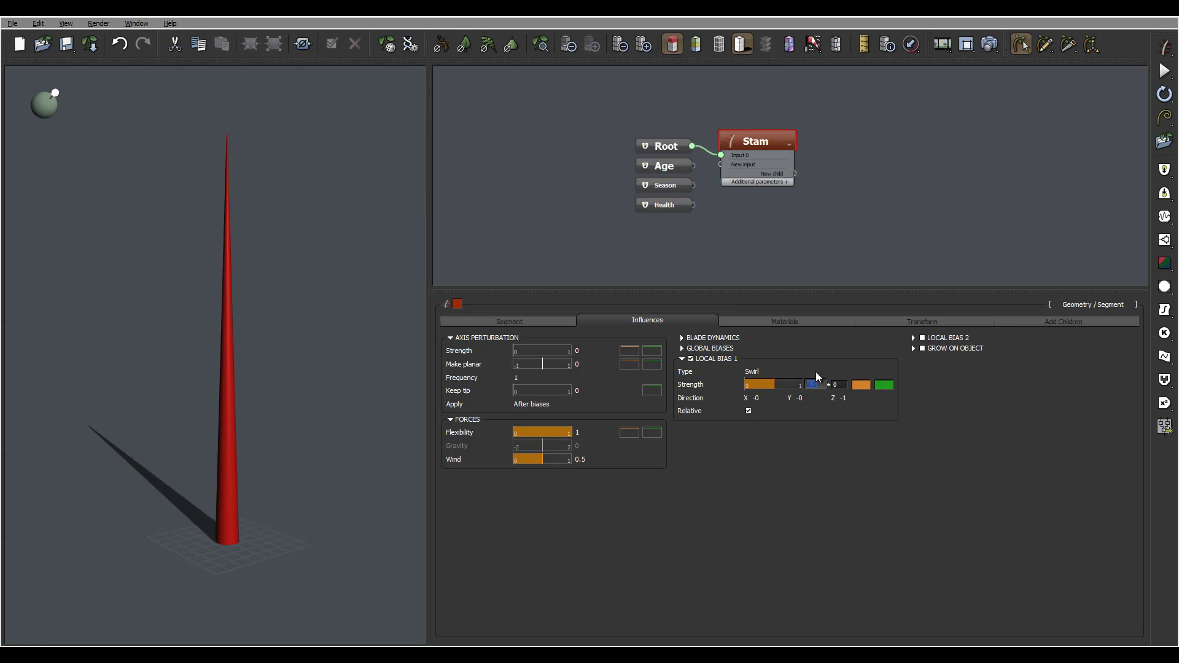
# Step: Set the swirl strength to 1 with a ± 0.3 variation
pyautogui.doubleClick(814, 385)
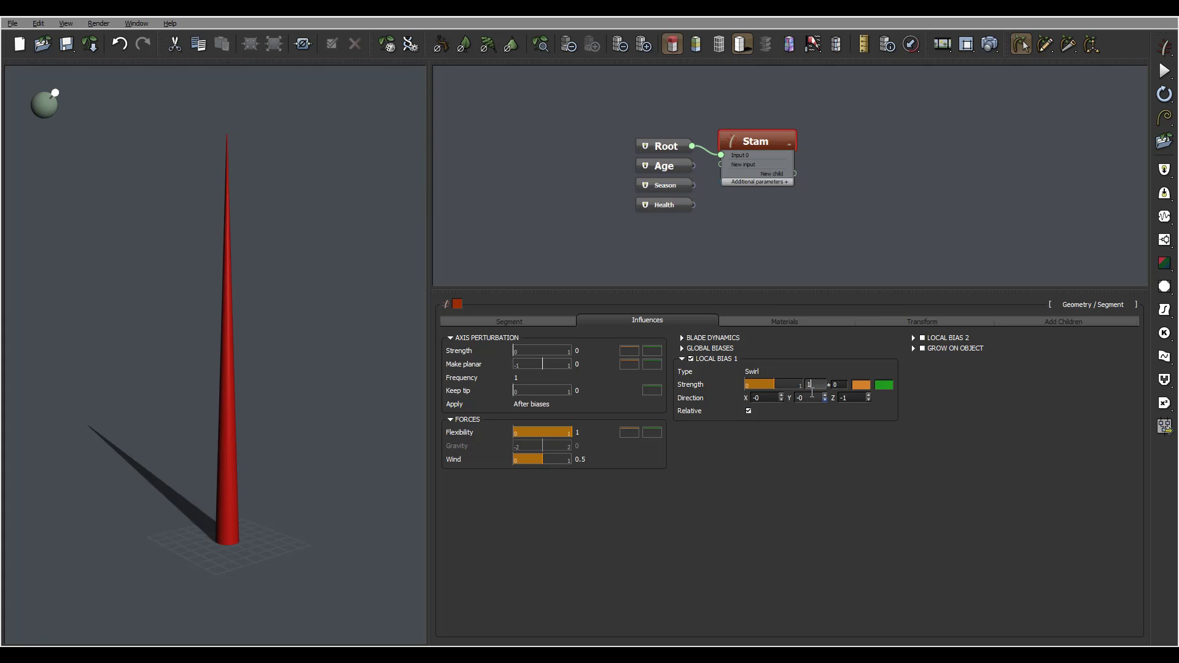
pyautogui.doubleClick(842, 385)
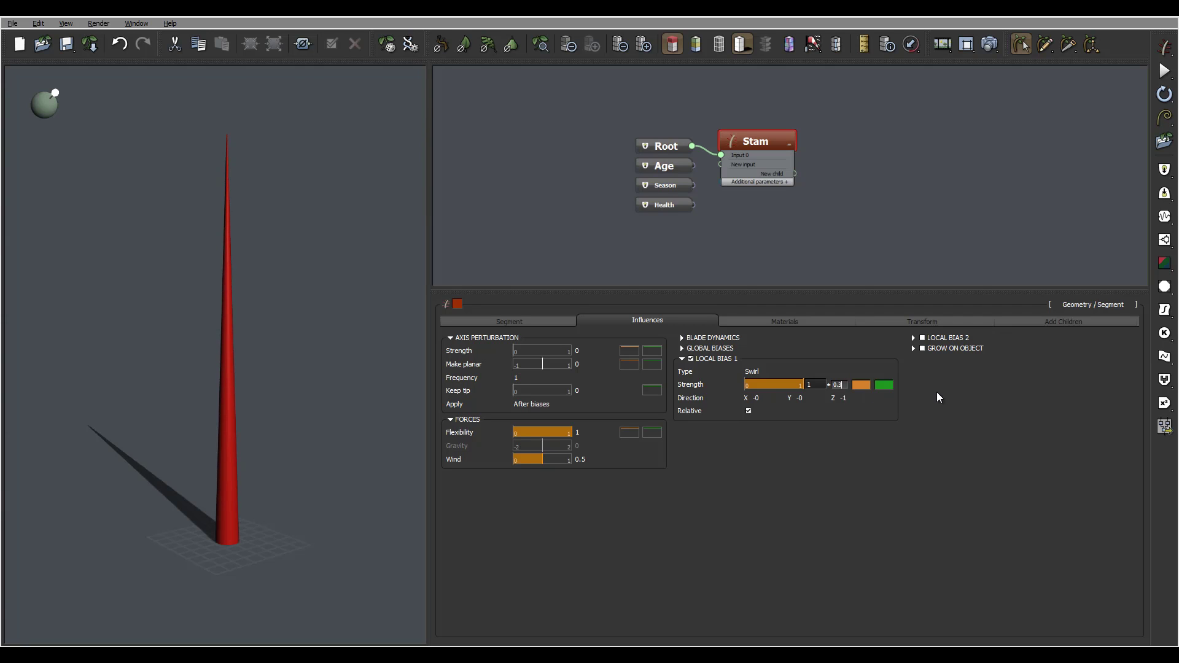
pyautogui.write('0.3')
pyautogui.press('Return')
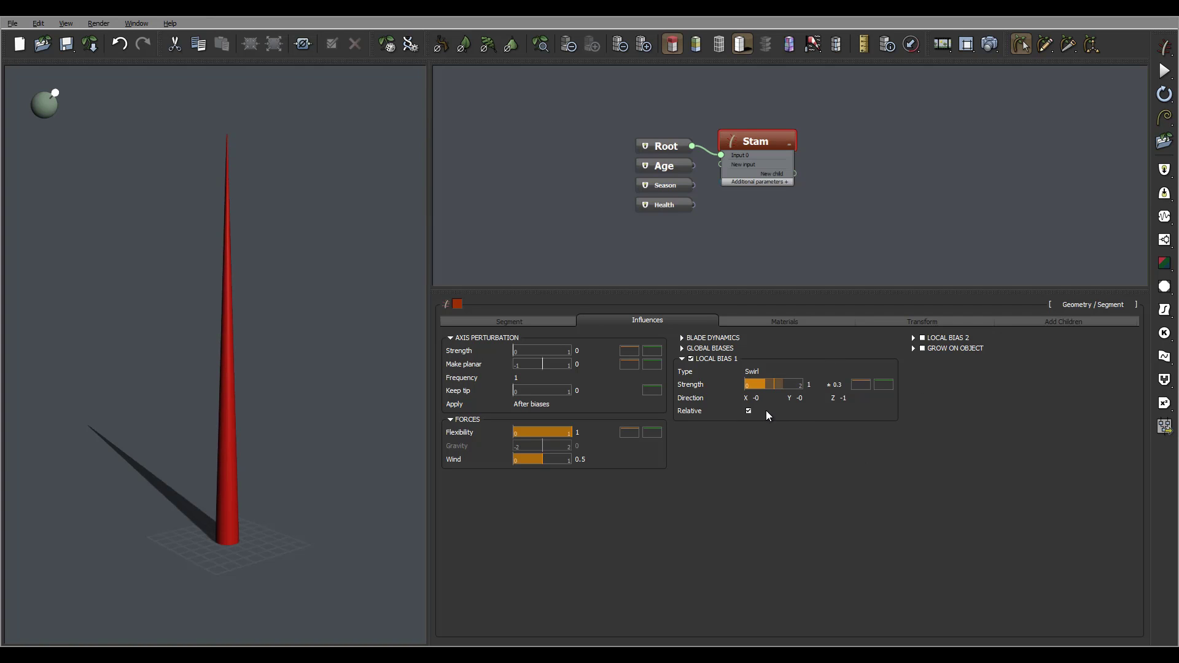
# Step: Set the swirl direction to X 3, Y 3, Z 1
pyautogui.doubleClick(770, 399)
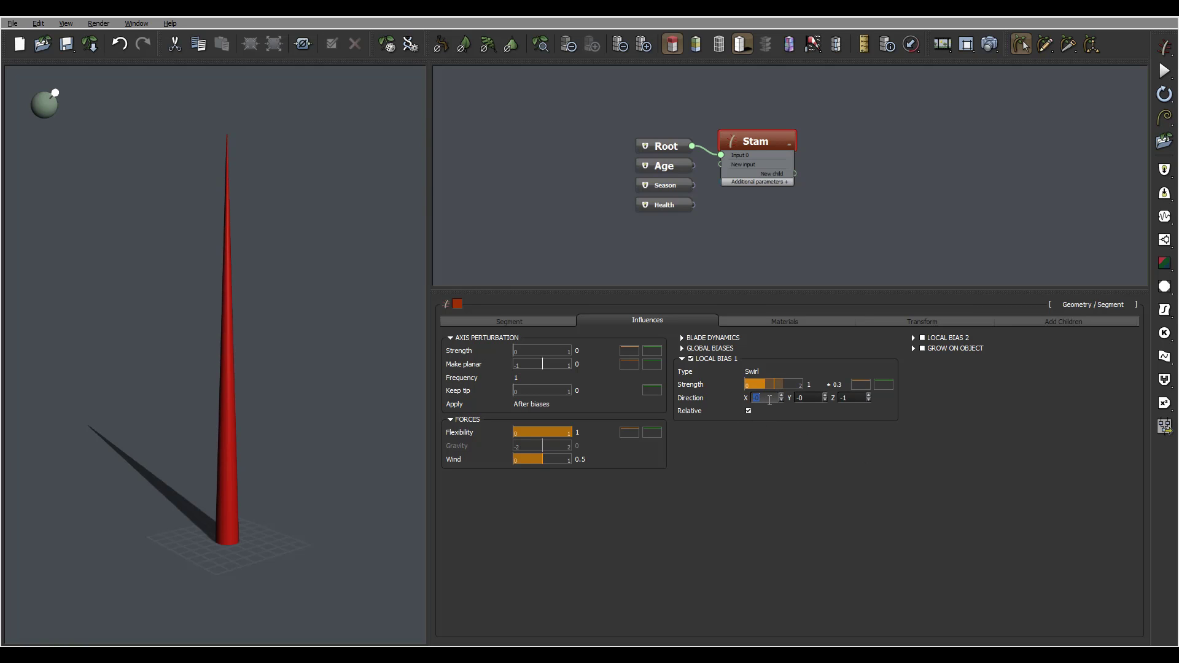
pyautogui.write('3')
pyautogui.press('Tab')
pyautogui.write('3')
pyautogui.press('Tab')
pyautogui.write('1')
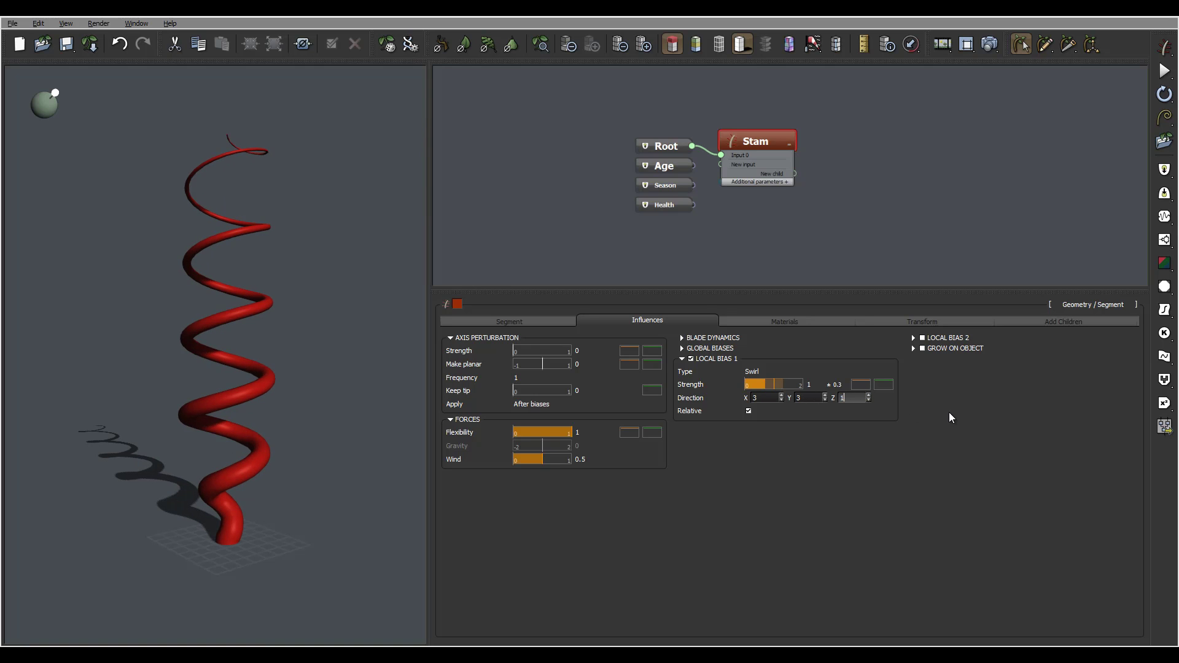
pyautogui.press('Return')
pyautogui.moveTo(299, 365); pyautogui.dragTo(221, 454)
pyautogui.moveTo(213, 248); pyautogui.dragTo(231, 426)
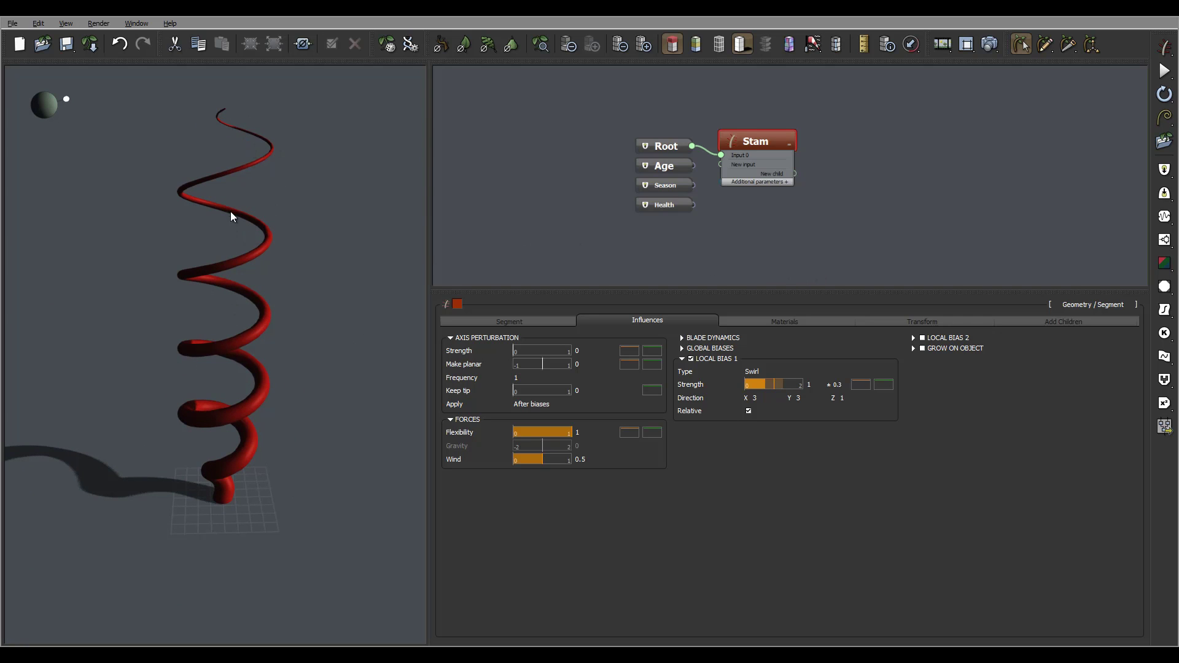
pyautogui.moveTo(293, 317); pyautogui.dragTo(130, 513)
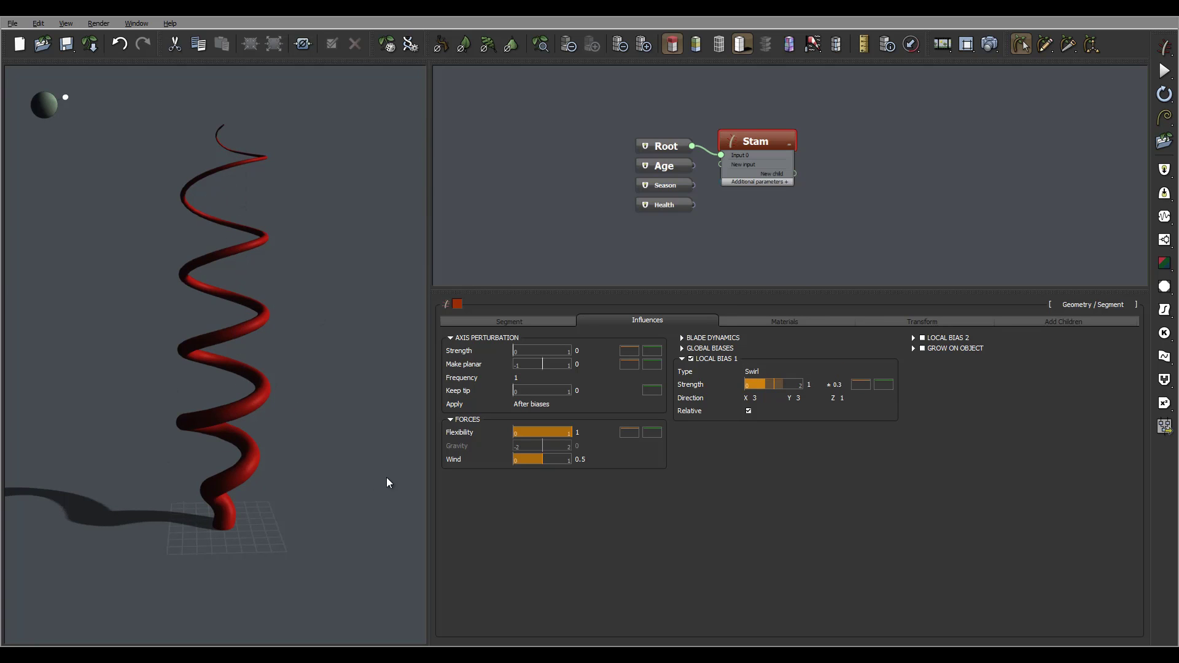
# Step: Add a keypoint to the Swirl Strength profile, lower its end, and move the peak to about 0.62
pyautogui.click(865, 384)
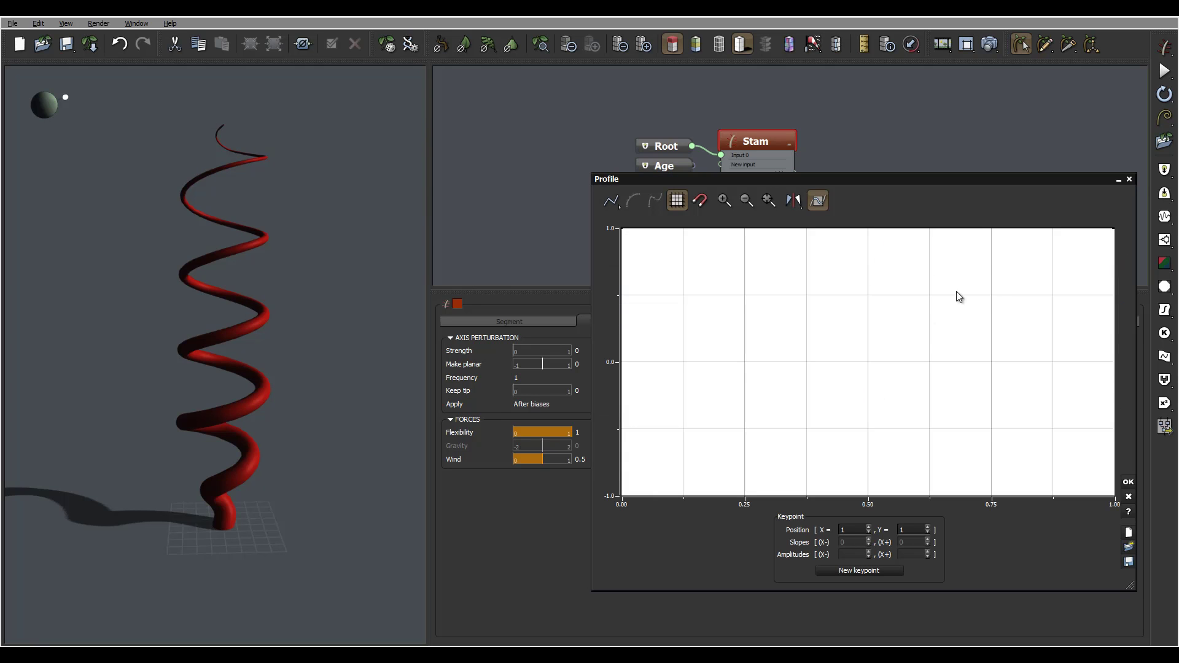
pyautogui.moveTo(1023, 325); pyautogui.dragTo(894, 373, button='middle')
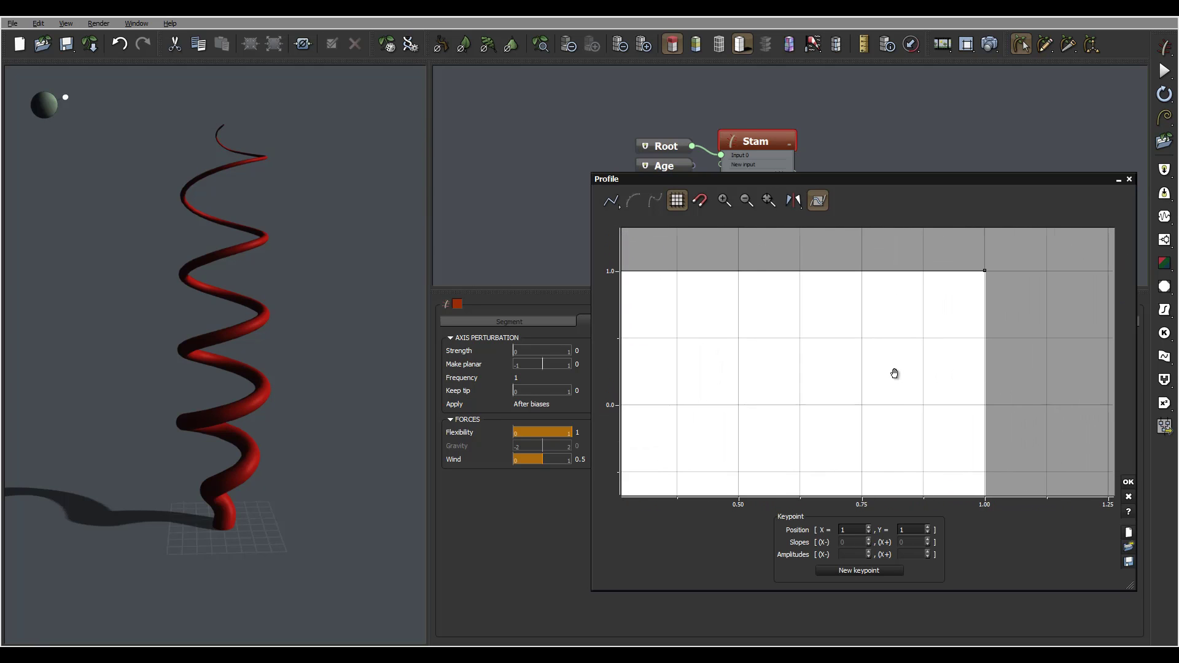
pyautogui.click(853, 274)
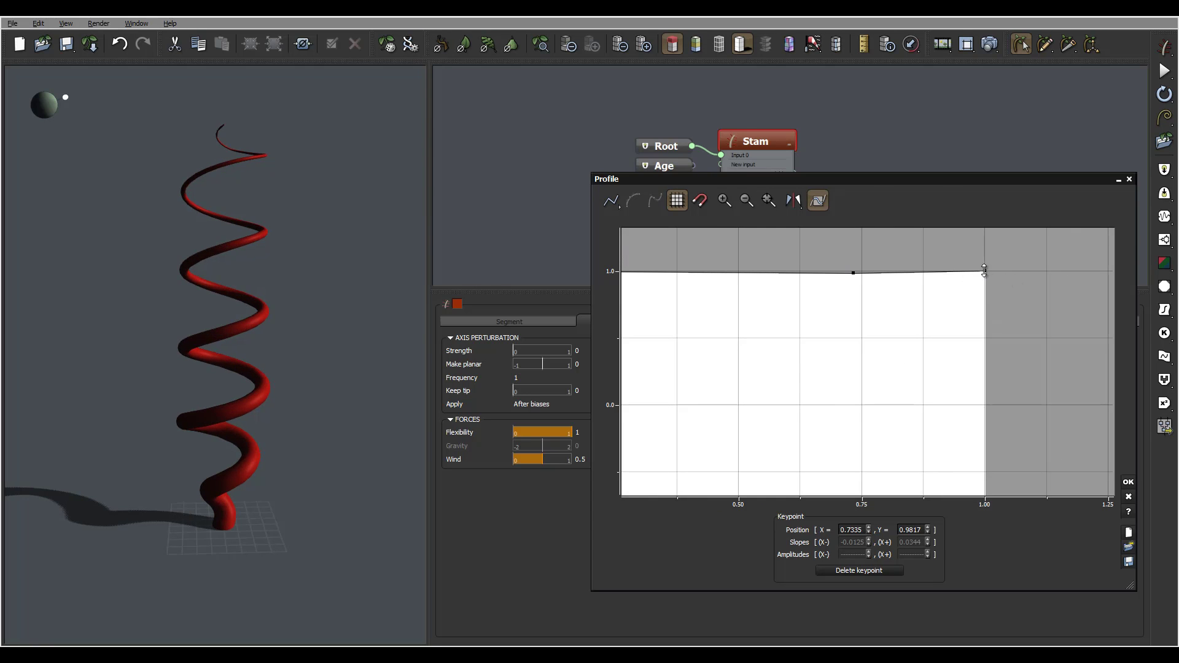
pyautogui.moveTo(985, 276); pyautogui.dragTo(984, 343)
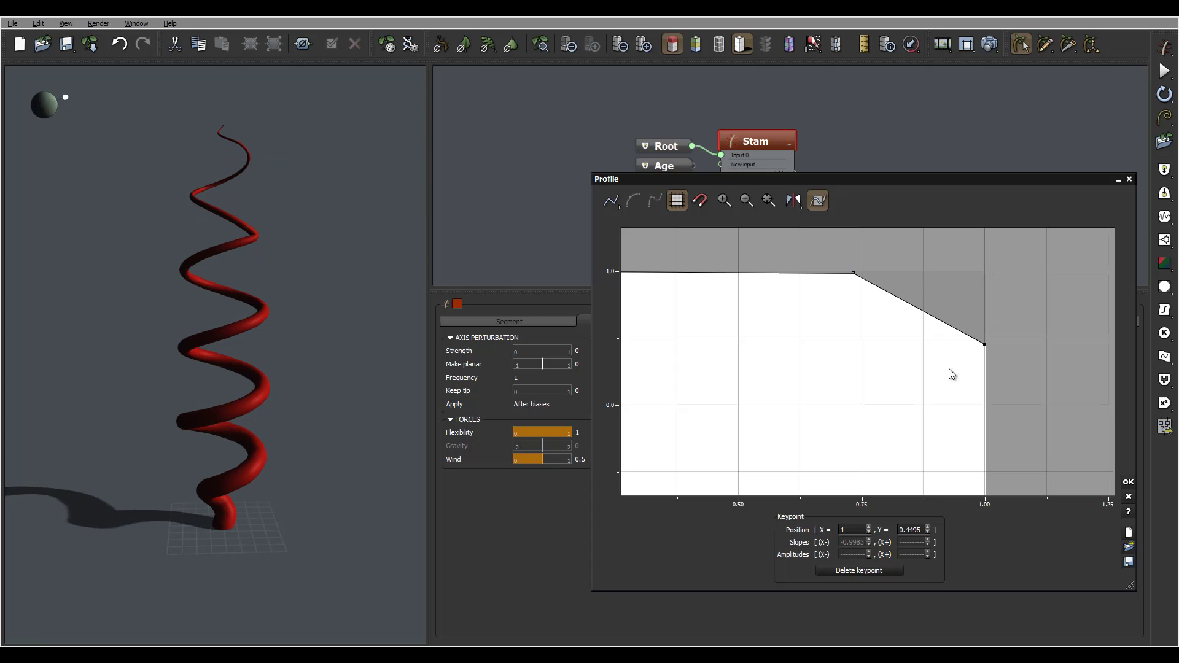
pyautogui.moveTo(956, 374); pyautogui.dragTo(917, 367, button='middle')
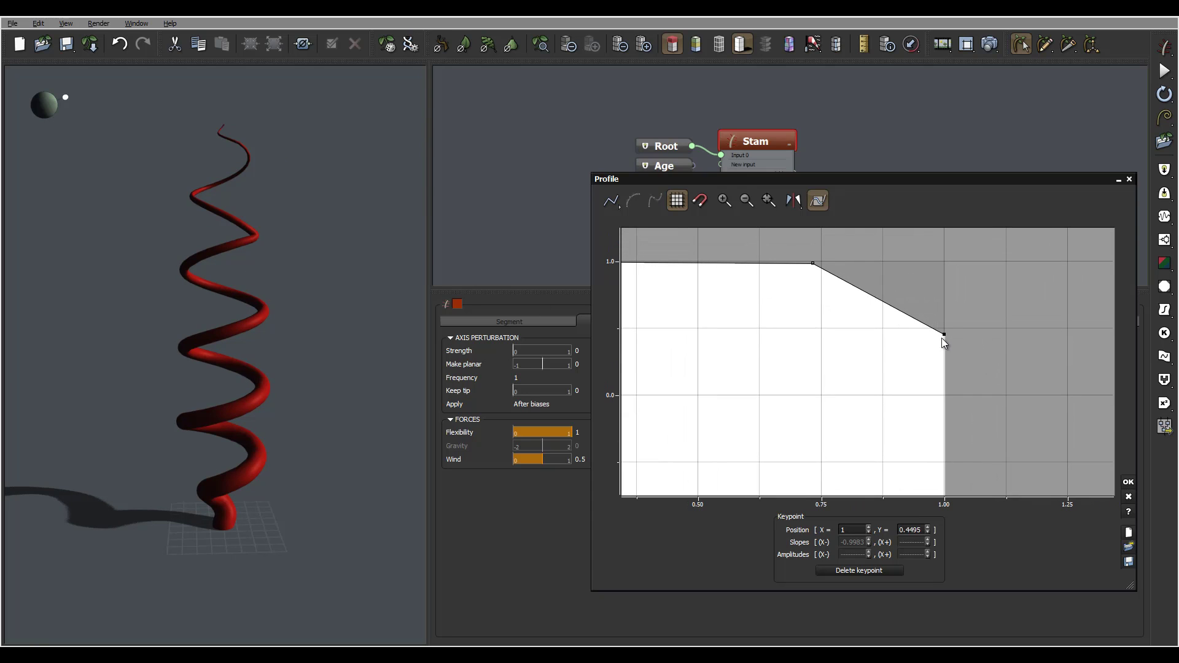
pyautogui.moveTo(944, 335); pyautogui.dragTo(947, 384)
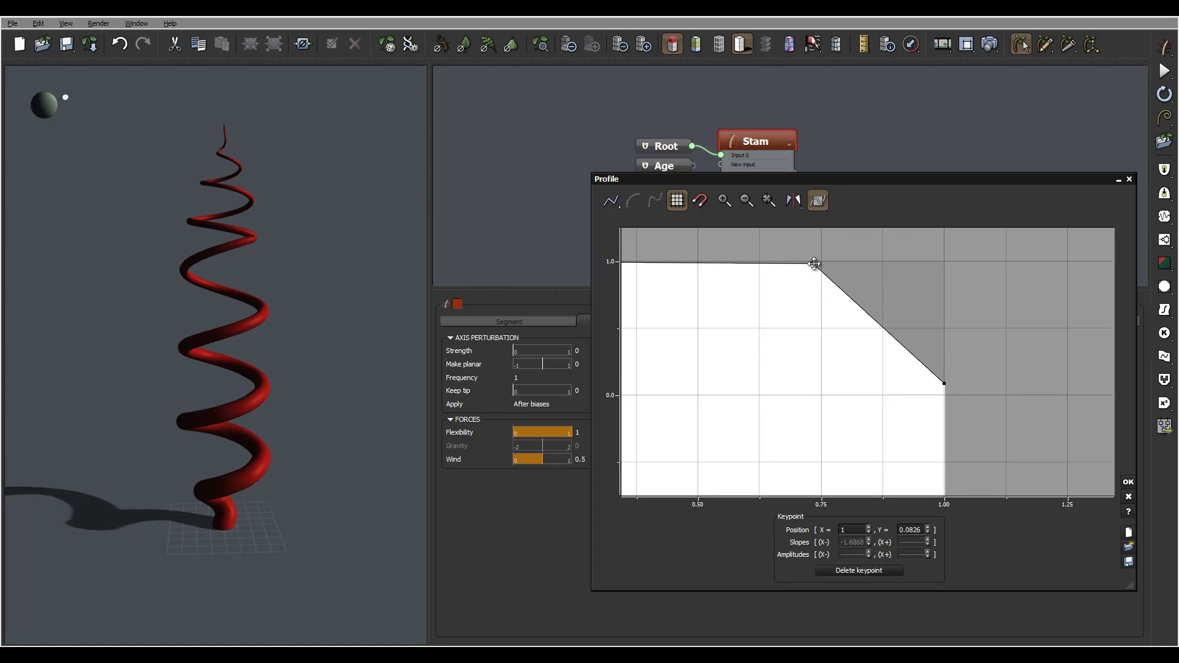
pyautogui.moveTo(812, 262); pyautogui.dragTo(752, 263)
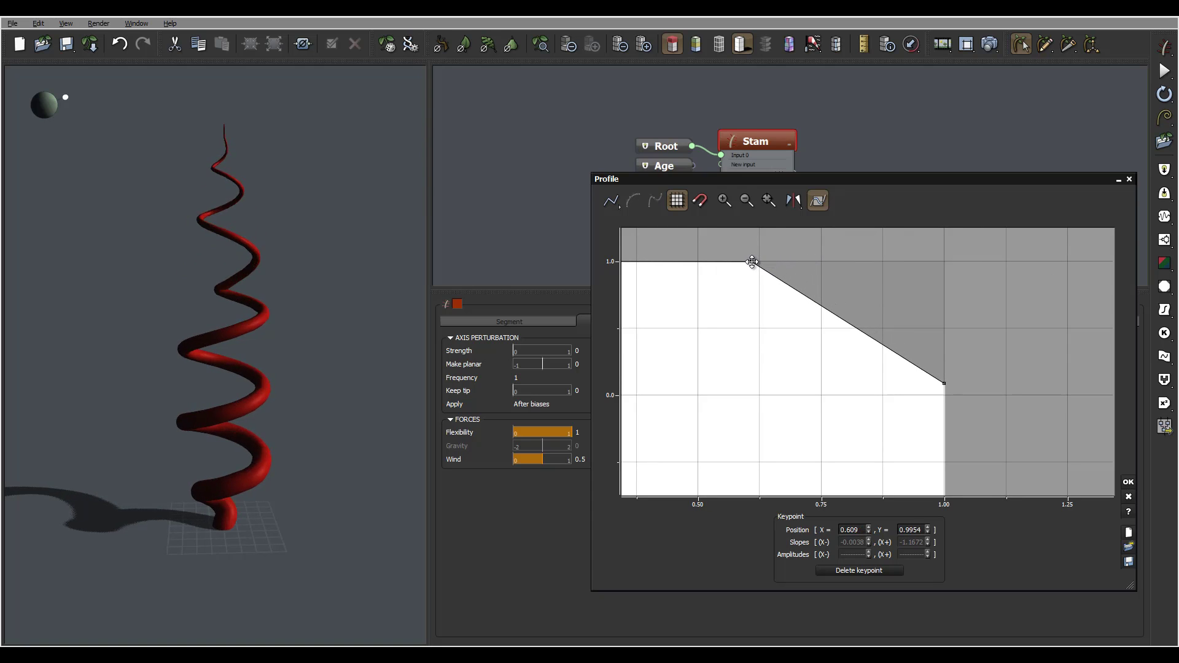
pyautogui.moveTo(751, 262); pyautogui.dragTo(761, 262)
pyautogui.moveTo(203, 263); pyautogui.dragTo(292, 261)
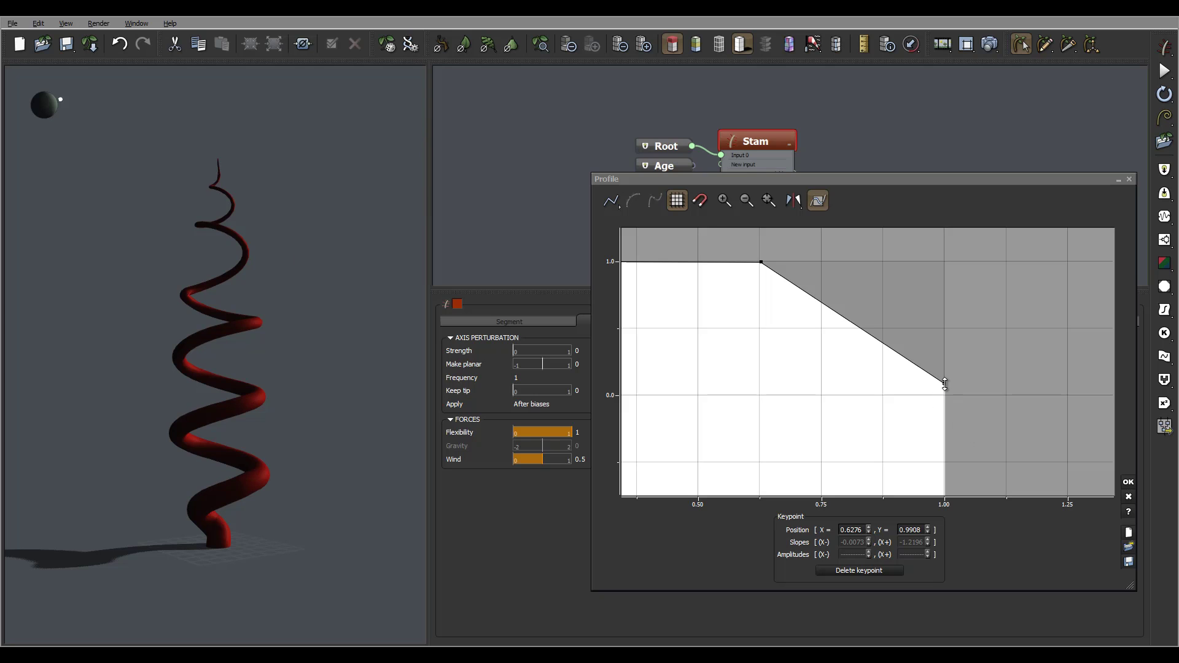
# Step: Pull the strength curve's end below zero to -0.3165 and settle the peak keypoint near 0.62
pyautogui.moveTo(944, 383); pyautogui.dragTo(944, 436)
pyautogui.moveTo(315, 234); pyautogui.dragTo(348, 250)
pyautogui.moveTo(835, 394); pyautogui.dragTo(897, 399, button='middle')
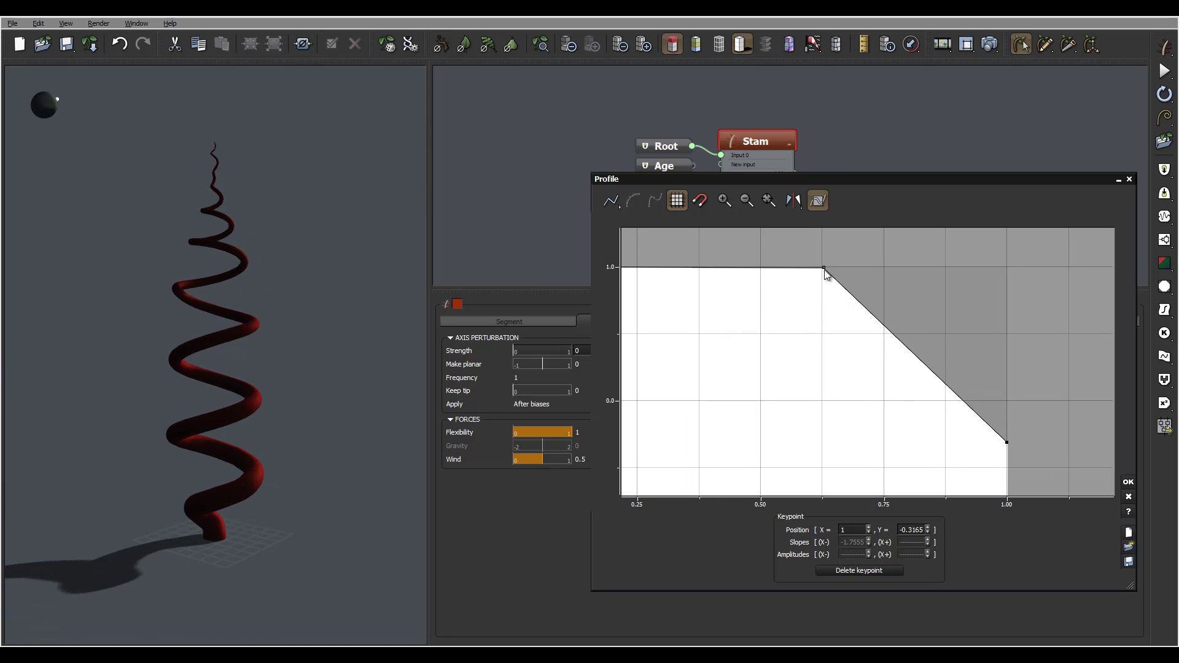
pyautogui.moveTo(823, 269); pyautogui.dragTo(701, 253)
pyautogui.moveTo(241, 300); pyautogui.dragTo(384, 358)
pyautogui.moveTo(750, 271); pyautogui.dragTo(858, 257, button='middle')
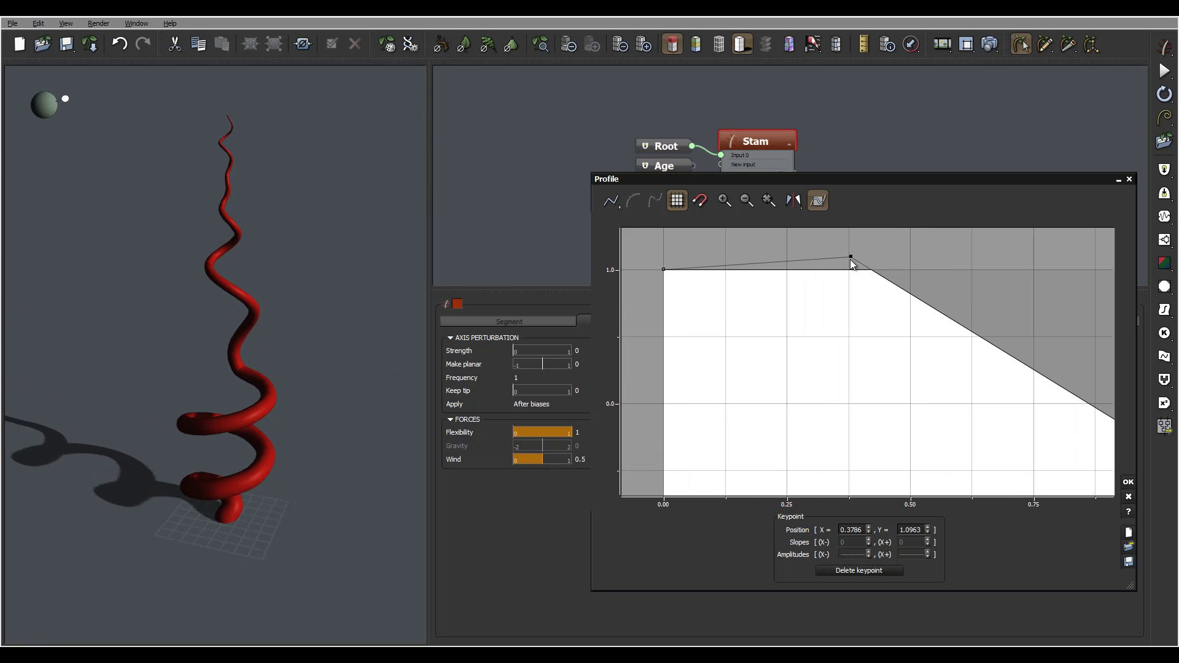
pyautogui.moveTo(850, 256); pyautogui.dragTo(969, 280)
pyautogui.moveTo(253, 231); pyautogui.dragTo(208, 303)
pyautogui.moveTo(805, 305); pyautogui.dragTo(1100, 489, button='middle')
# Step: Accept the swirl strength profile and inspect the coiled stem from several angles
pyautogui.click(1128, 483)
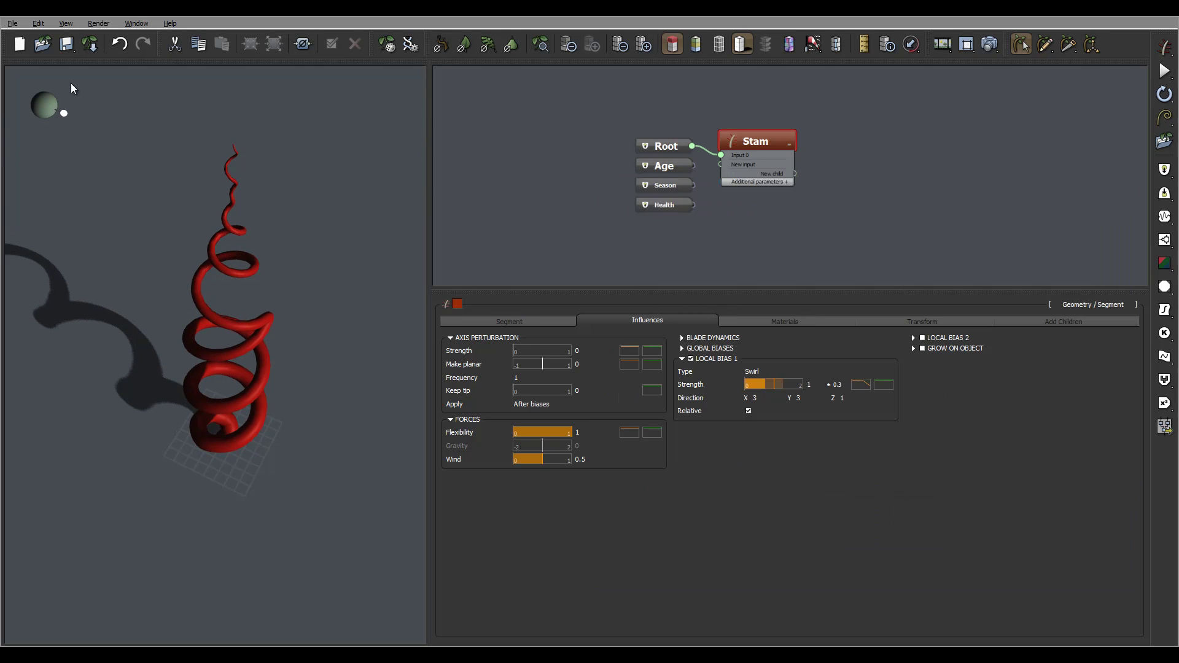
pyautogui.moveTo(93, 87); pyautogui.dragTo(275, 234)
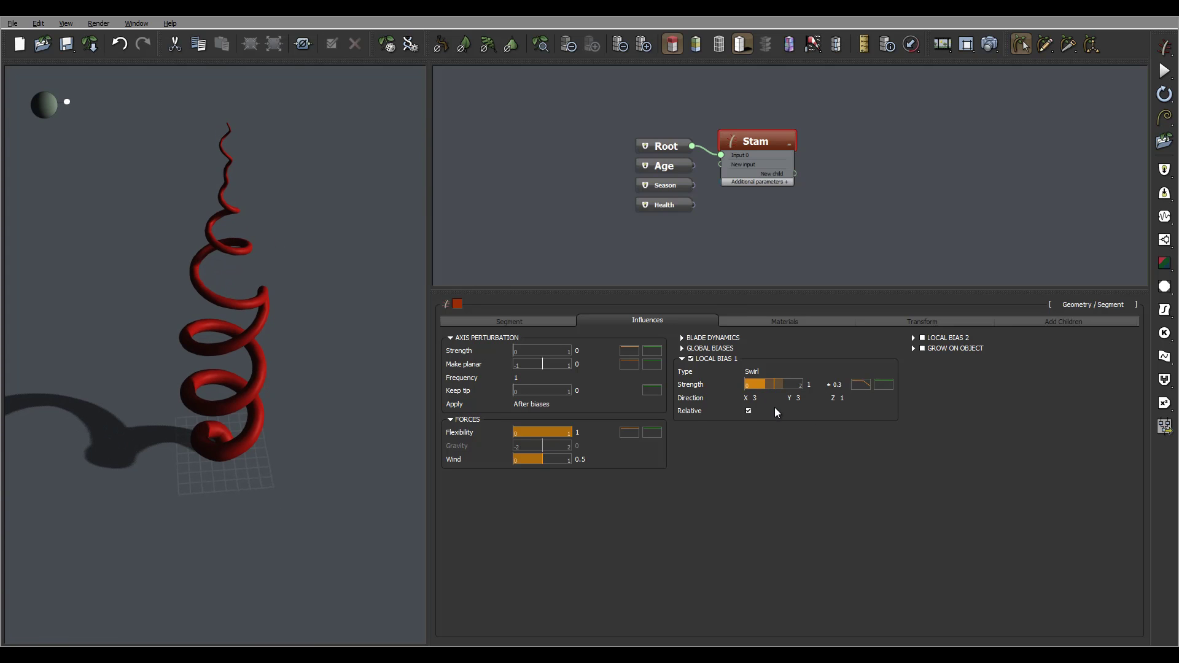
pyautogui.moveTo(320, 288)
pyautogui.mouseDown()
pyautogui.moveTo(229, 271)
pyautogui.moveTo(356, 242)
pyautogui.moveTo(176, 245)
pyautogui.moveTo(233, 393)
pyautogui.moveTo(319, 258)
pyautogui.moveTo(258, 432)
pyautogui.mouseUp()
pyautogui.moveTo(94, 271)
pyautogui.mouseDown()
pyautogui.moveTo(139, 218)
pyautogui.moveTo(334, 250)
pyautogui.moveTo(371, 376)
pyautogui.moveTo(234, 356)
pyautogui.moveTo(123, 291)
pyautogui.moveTo(326, 301)
pyautogui.moveTo(232, 296)
pyautogui.moveTo(258, 301)
pyautogui.mouseUp()
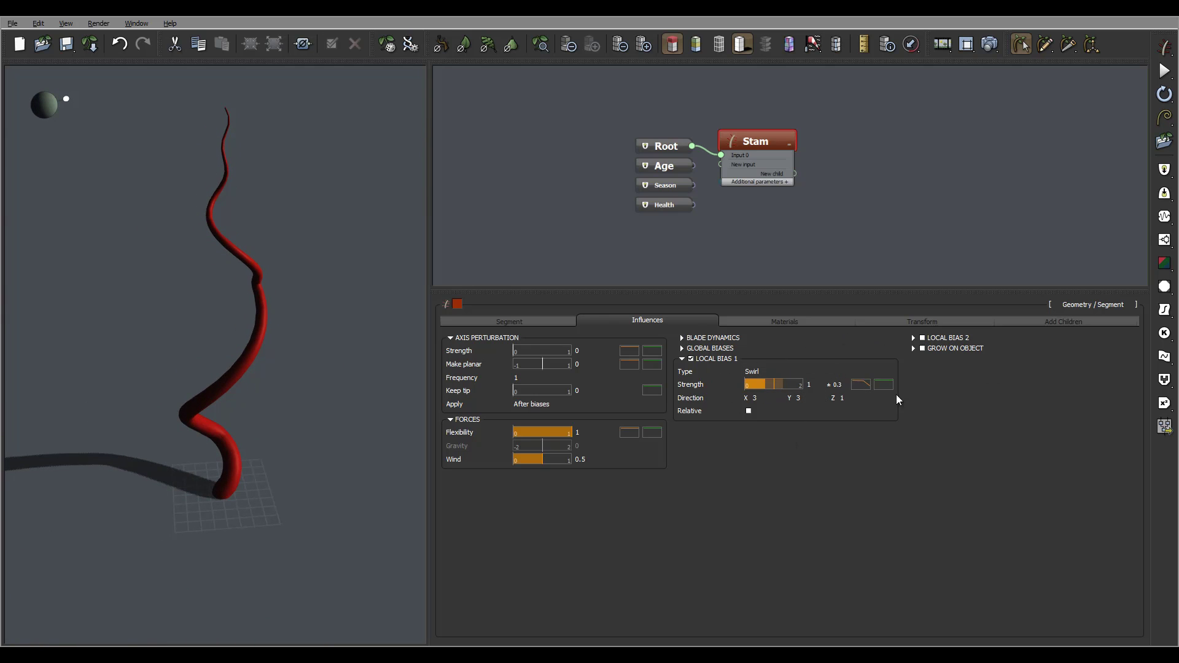
# Step: Lower the swirl profile's end and add a full-strength keypoint near X 0.76
pyautogui.click(866, 383)
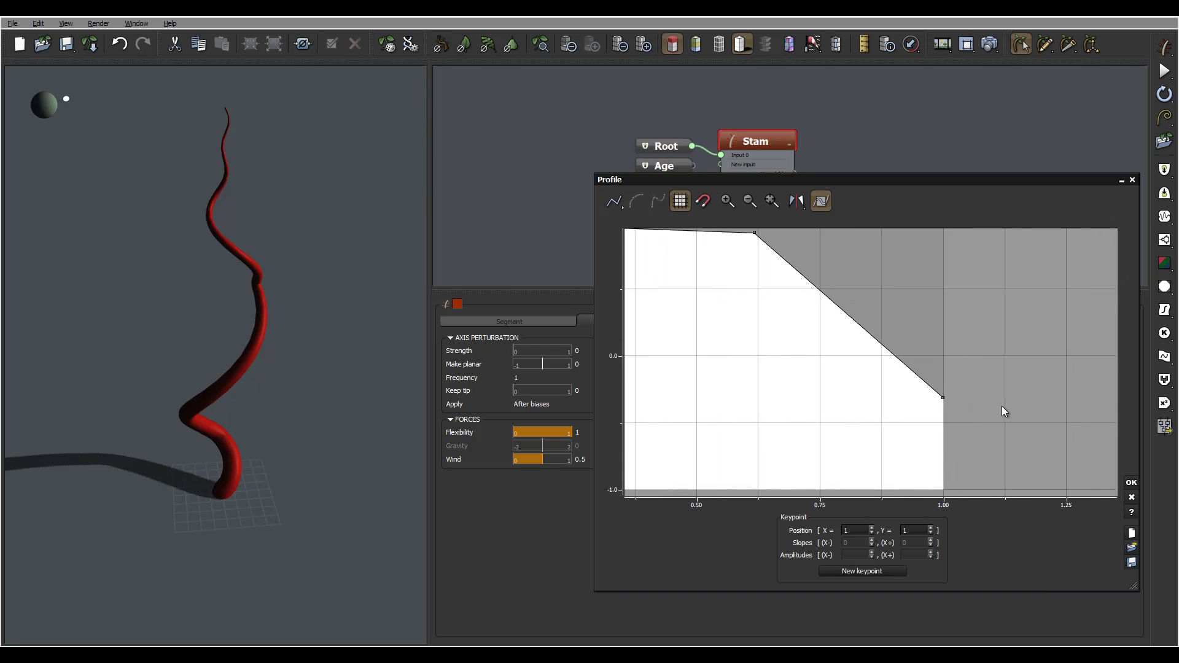
pyautogui.moveTo(944, 398); pyautogui.dragTo(946, 376)
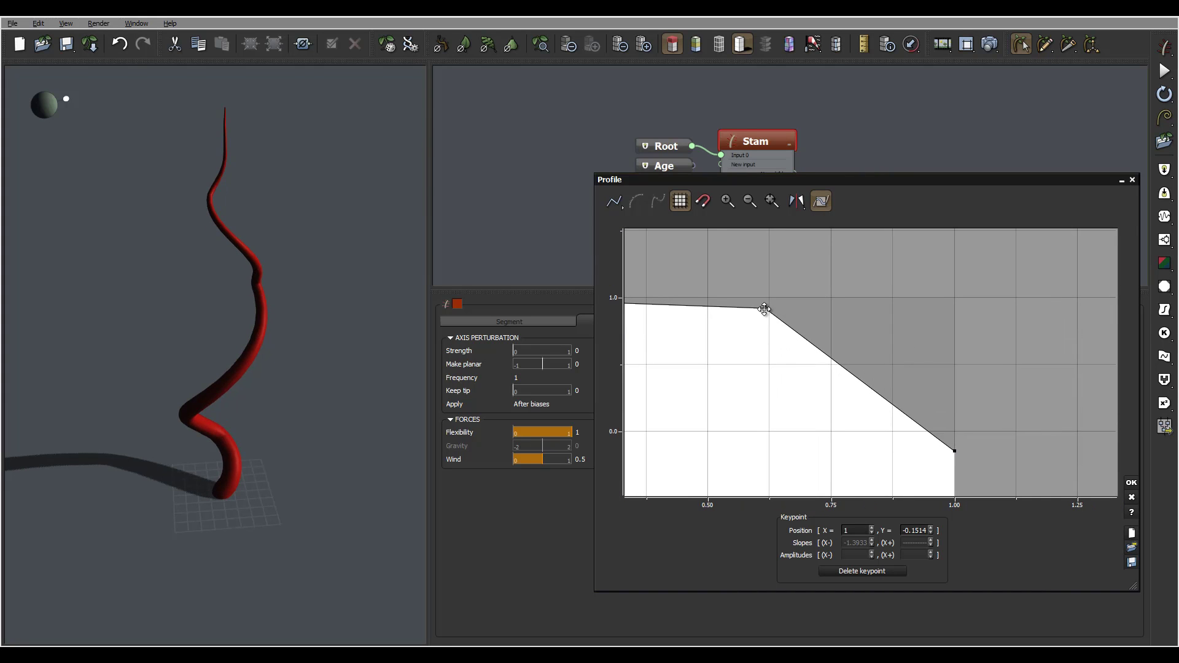
pyautogui.click(764, 309)
pyautogui.click(814, 301)
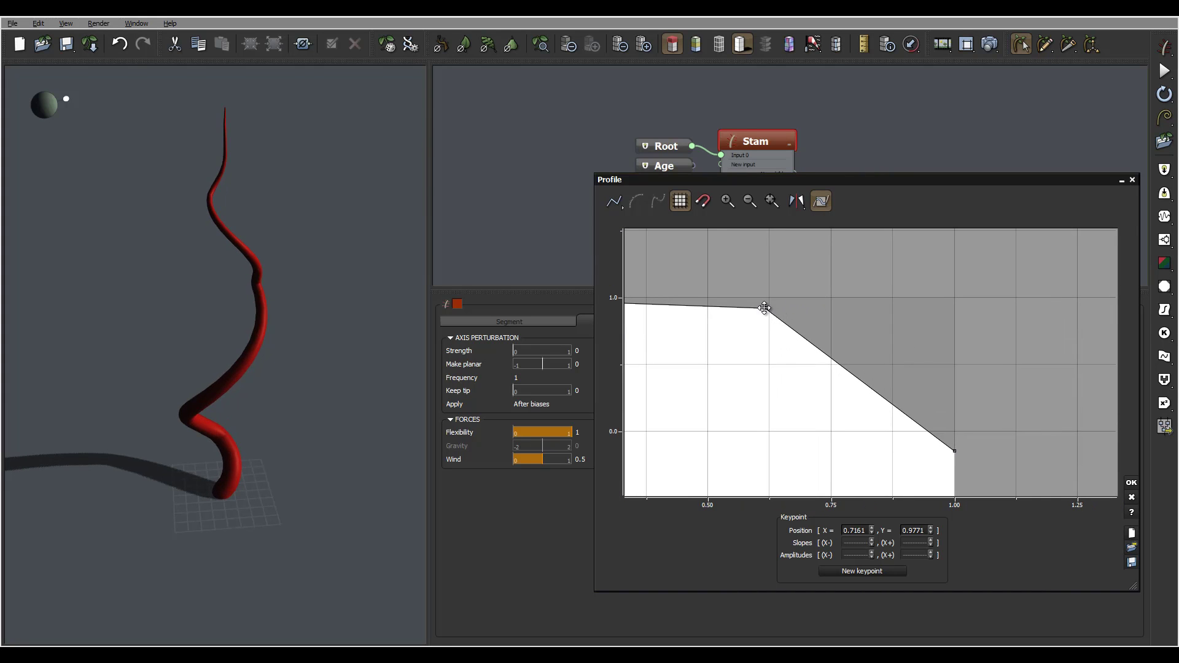
pyautogui.moveTo(764, 308); pyautogui.dragTo(839, 298)
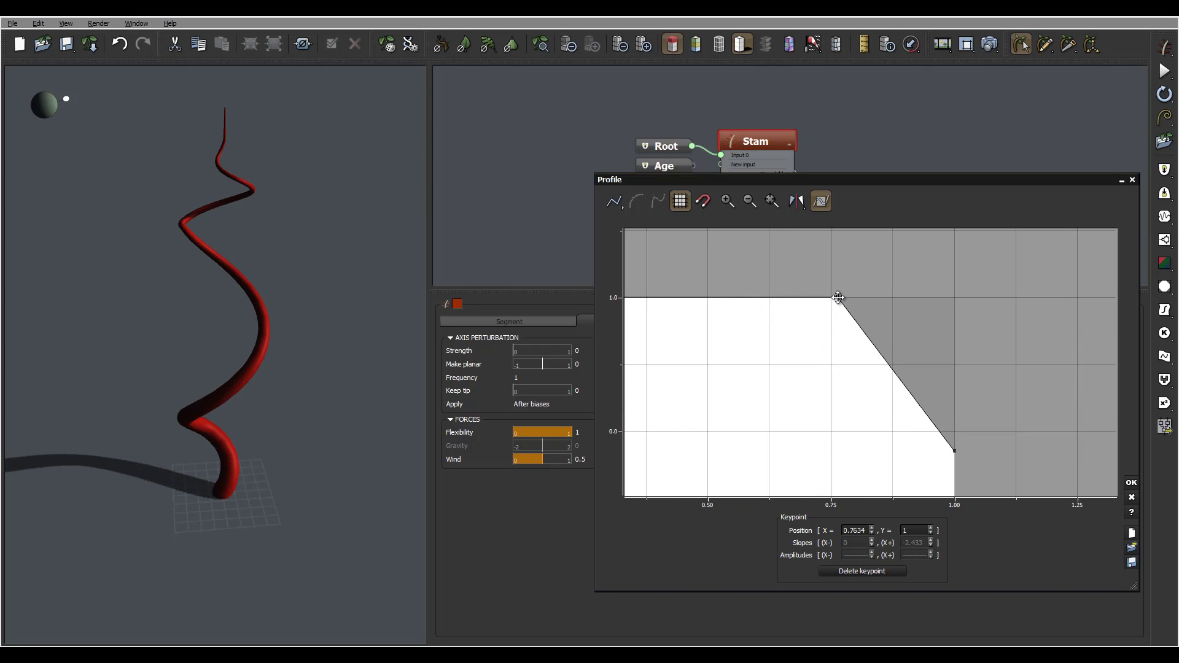
pyautogui.click(1131, 483)
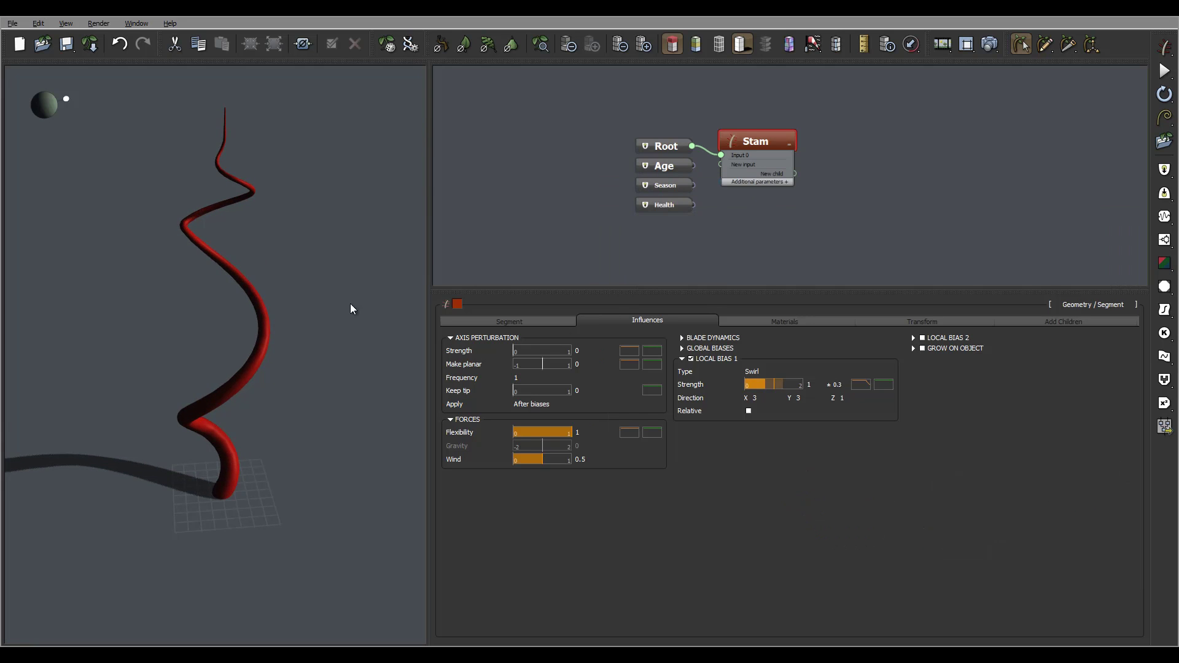
# Step: Enable Local Bias 2 and set its type to Curl
pyautogui.click(913, 338)
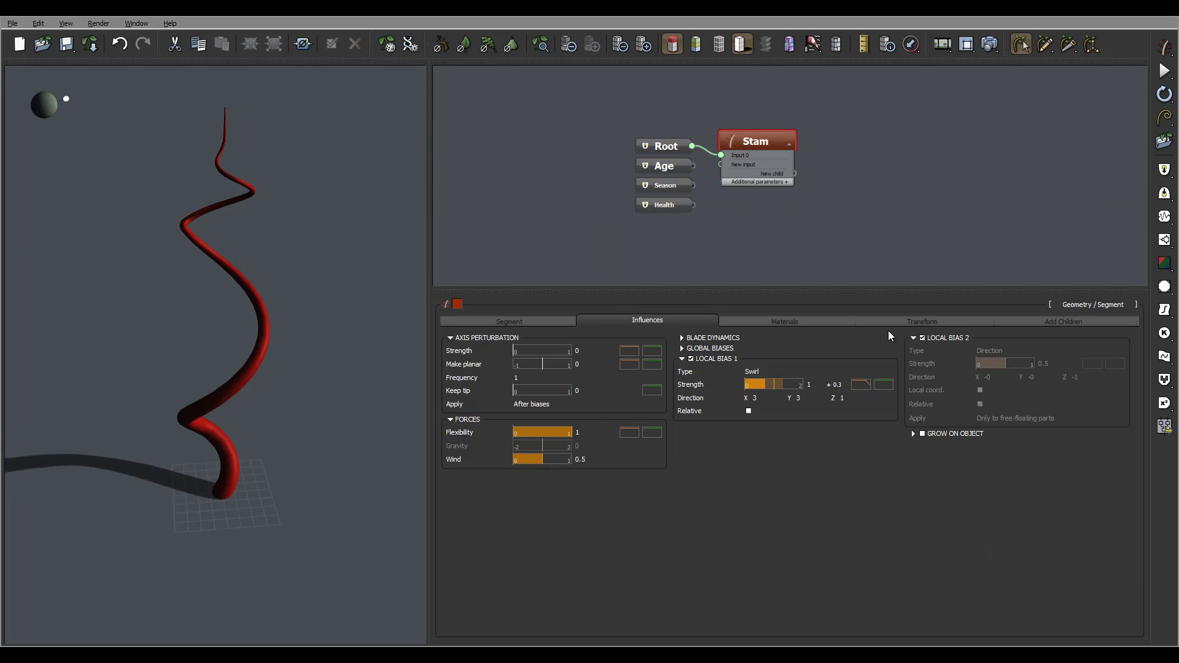
pyautogui.click(922, 338)
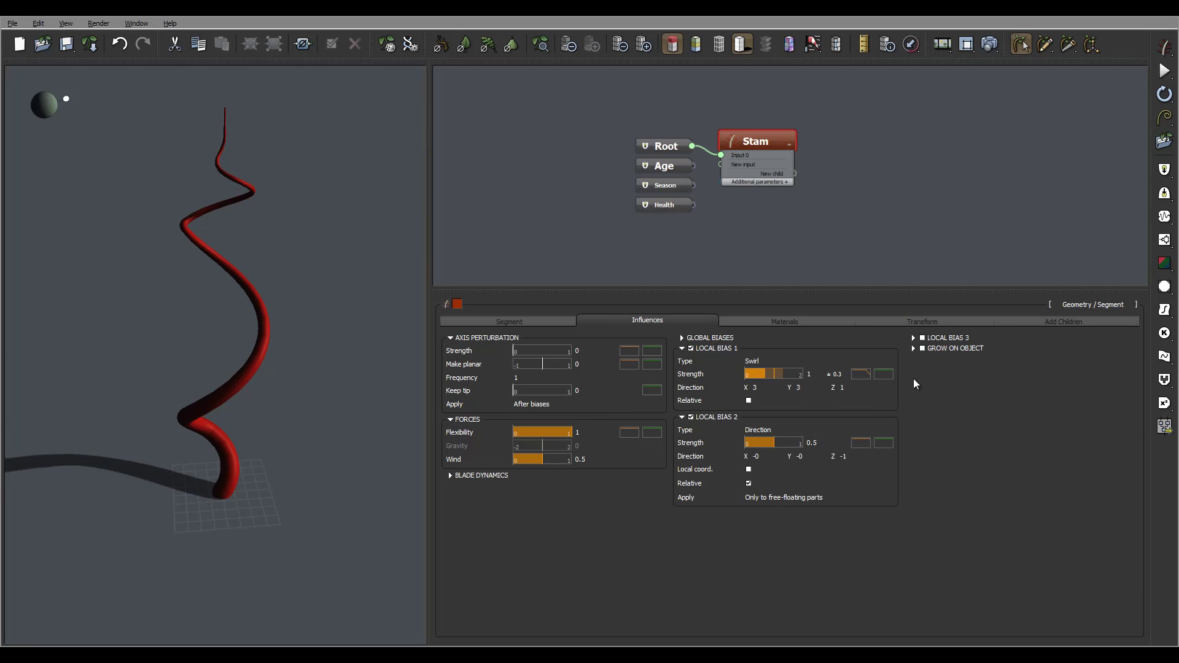
pyautogui.click(782, 432)
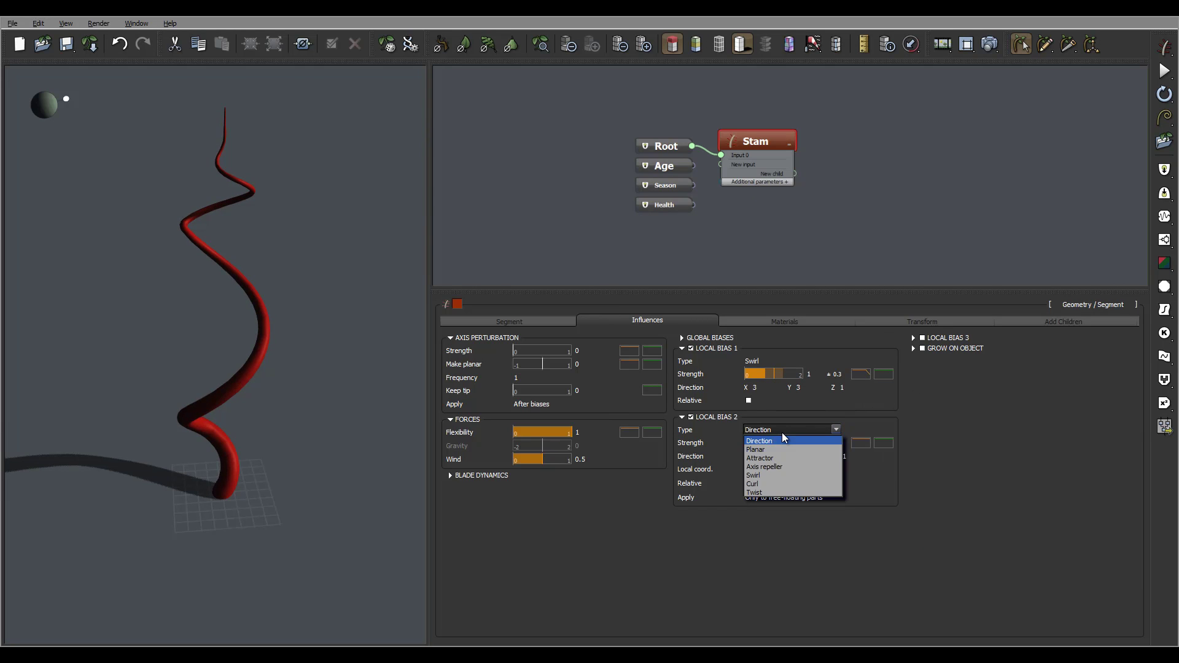
pyautogui.click(786, 481)
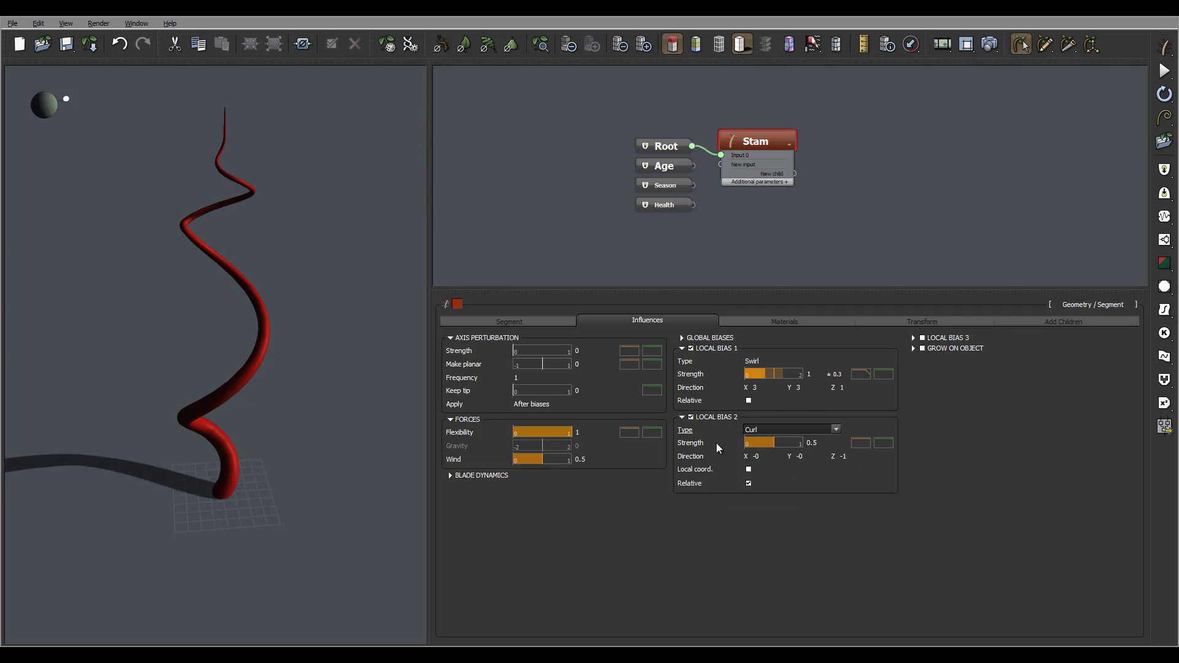
# Step: Set the curl strength to 0.3 with a ± 0.1 variation
pyautogui.click(812, 443)
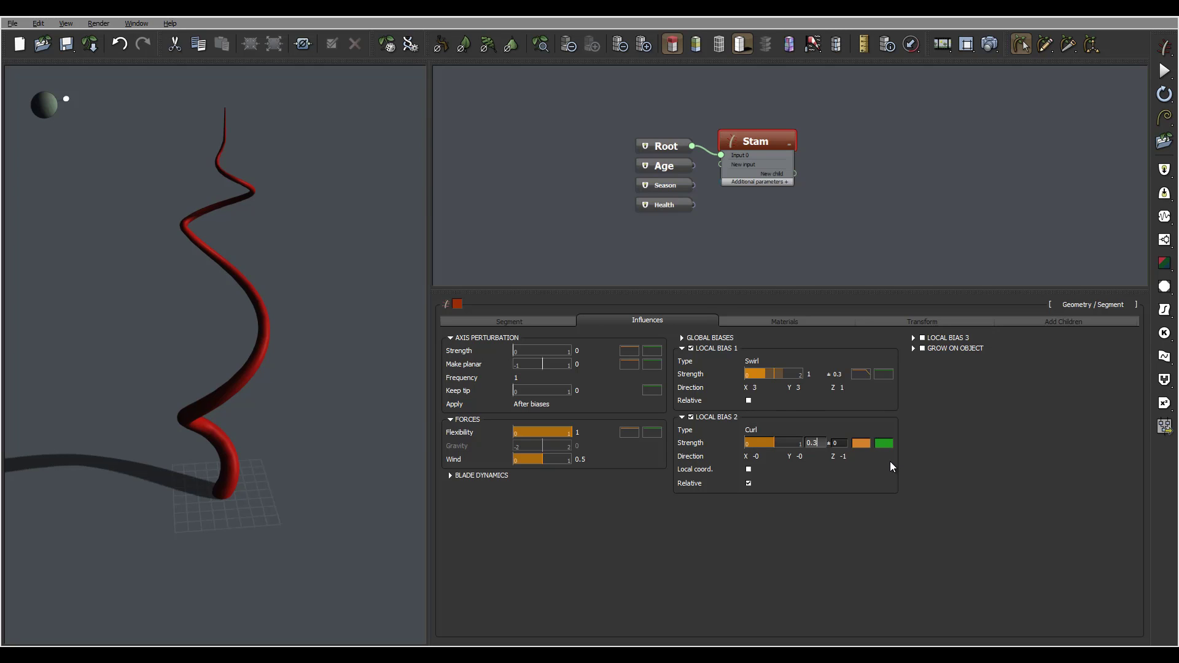
pyautogui.write('0.3')
pyautogui.click(839, 443)
pyautogui.press('Return')
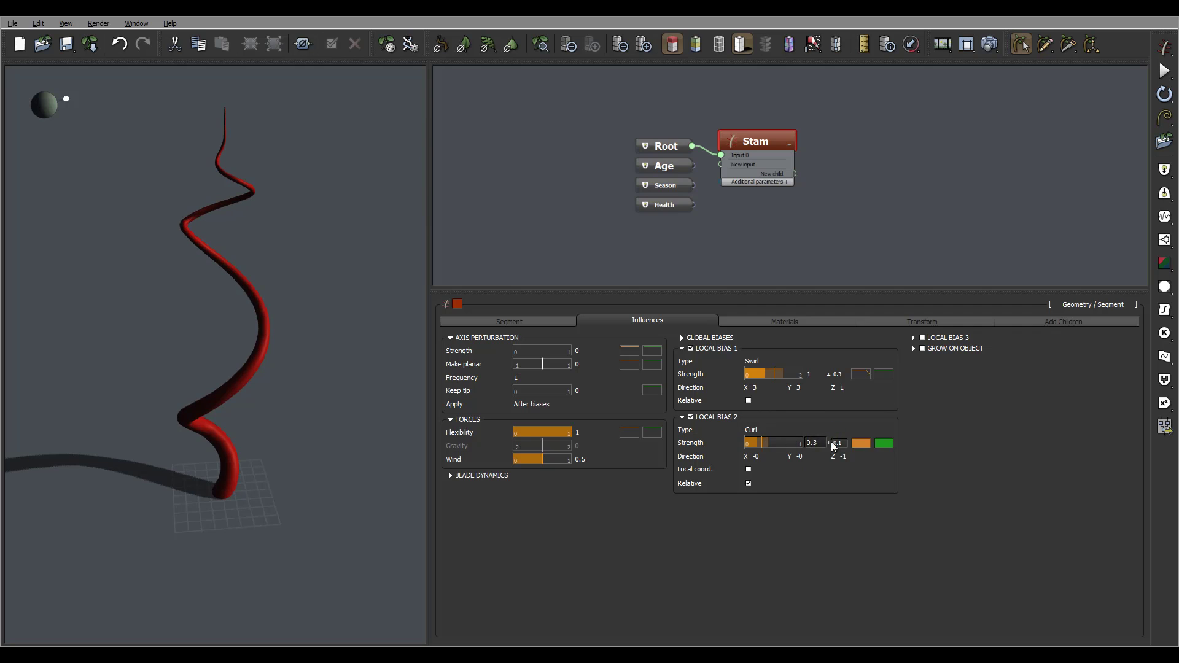
pyautogui.click(812, 443)
# Step: Set the curl direction to X 1, Y 1, Z 0.2
pyautogui.click(768, 454)
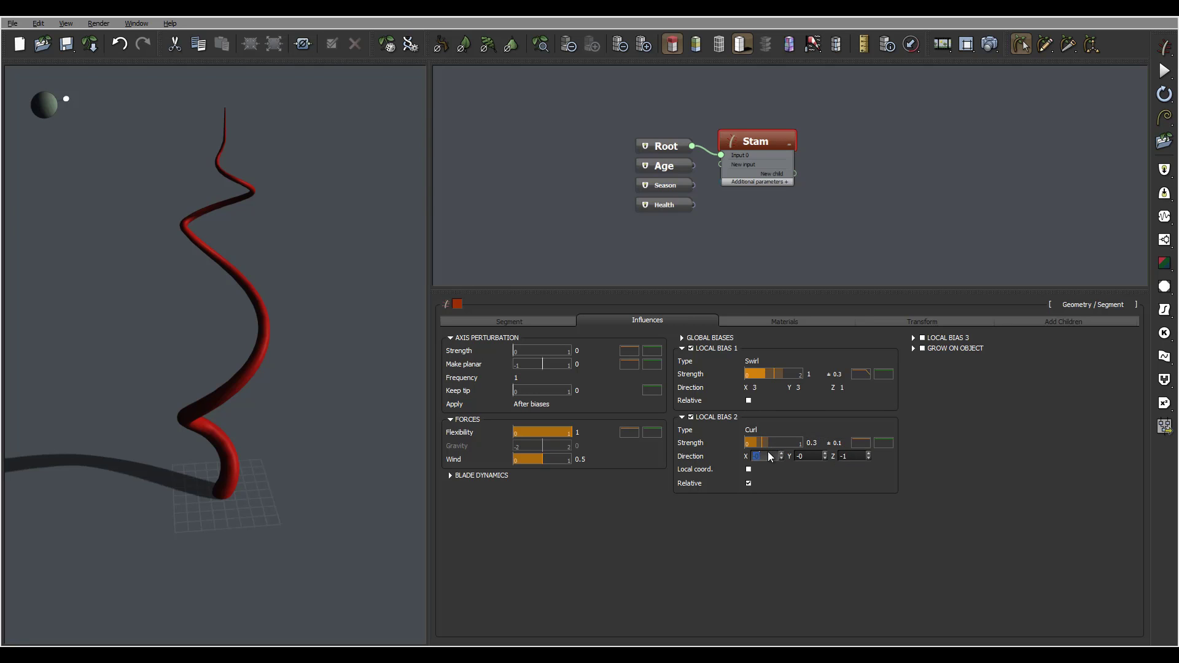
pyautogui.write('1')
pyautogui.press('Tab')
pyautogui.write('1')
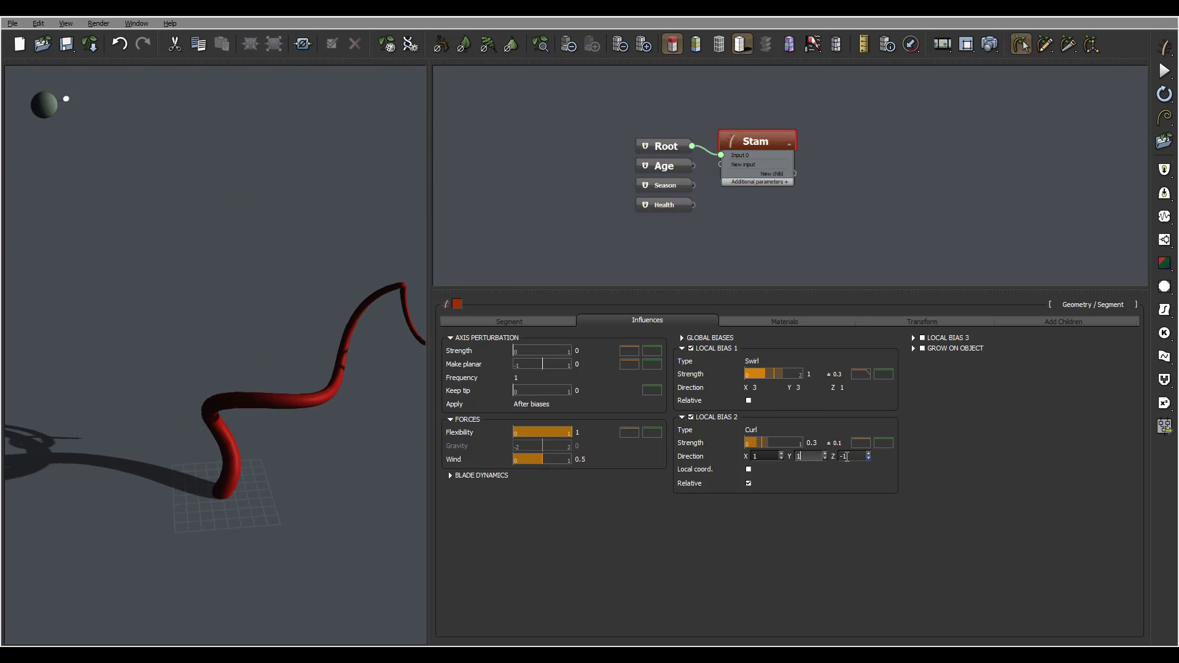
pyautogui.press('Return')
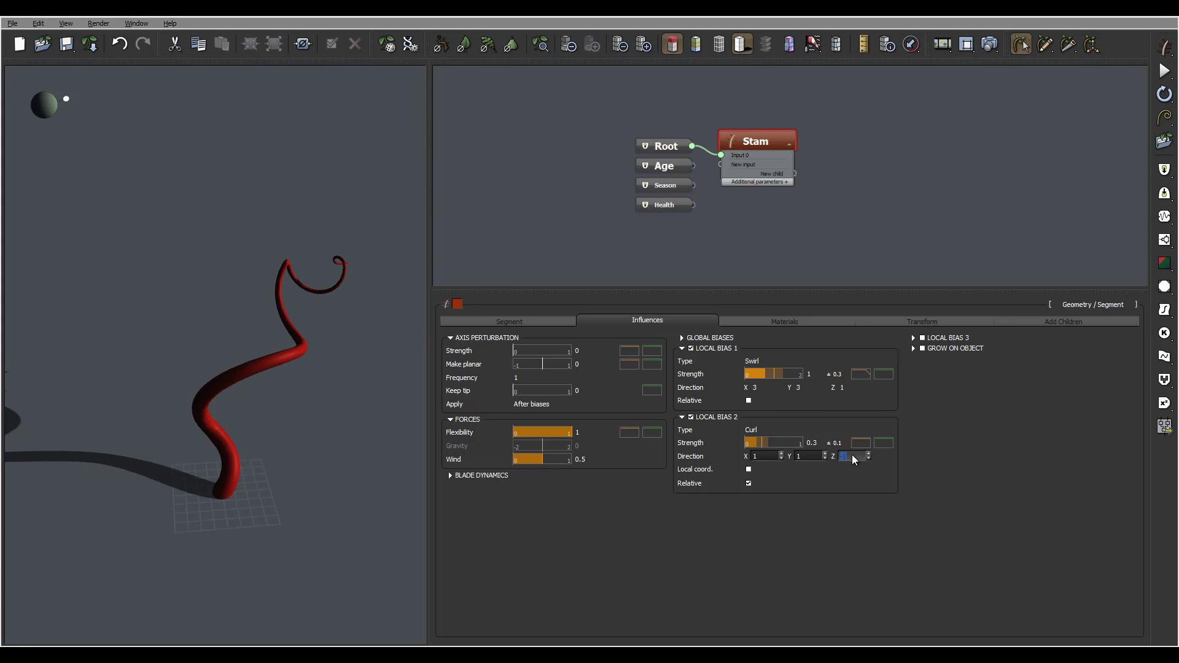
pyautogui.click(853, 454)
pyautogui.press('Return')
# Step: Orbit around the curled stem to inspect it, then show the Segment settings
pyautogui.moveTo(293, 257); pyautogui.dragTo(301, 314)
pyautogui.moveTo(360, 243); pyautogui.dragTo(242, 456)
pyautogui.moveTo(358, 275); pyautogui.dragTo(233, 442)
pyautogui.moveTo(209, 322); pyautogui.dragTo(324, 377)
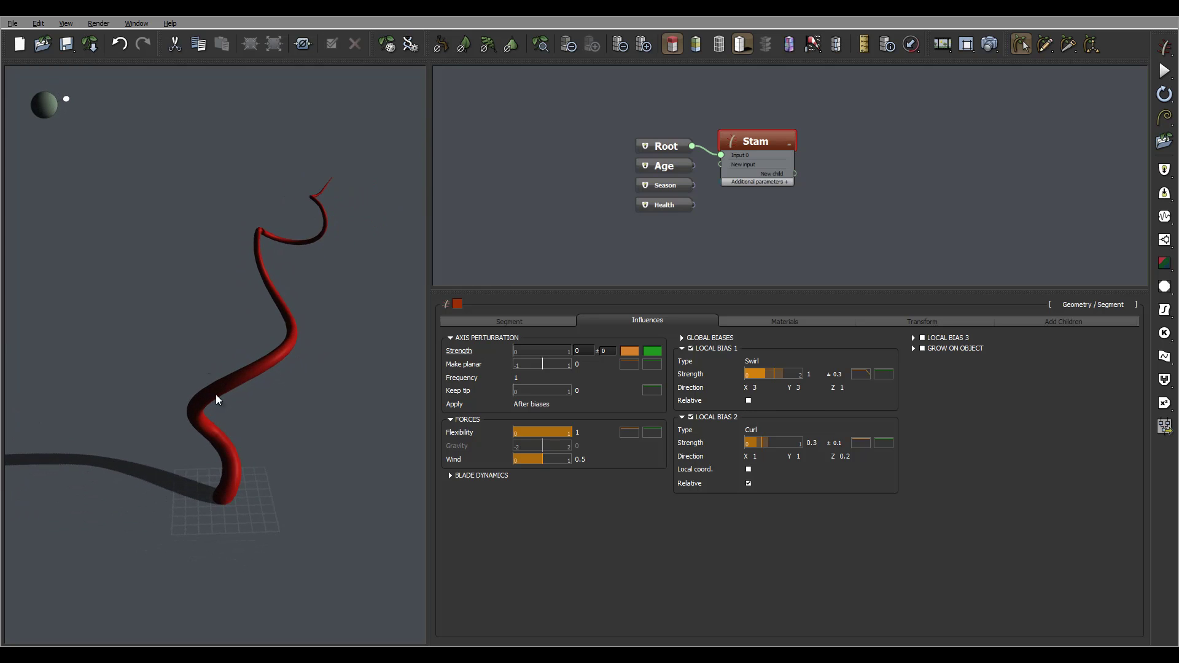
pyautogui.moveTo(351, 290); pyautogui.dragTo(239, 387)
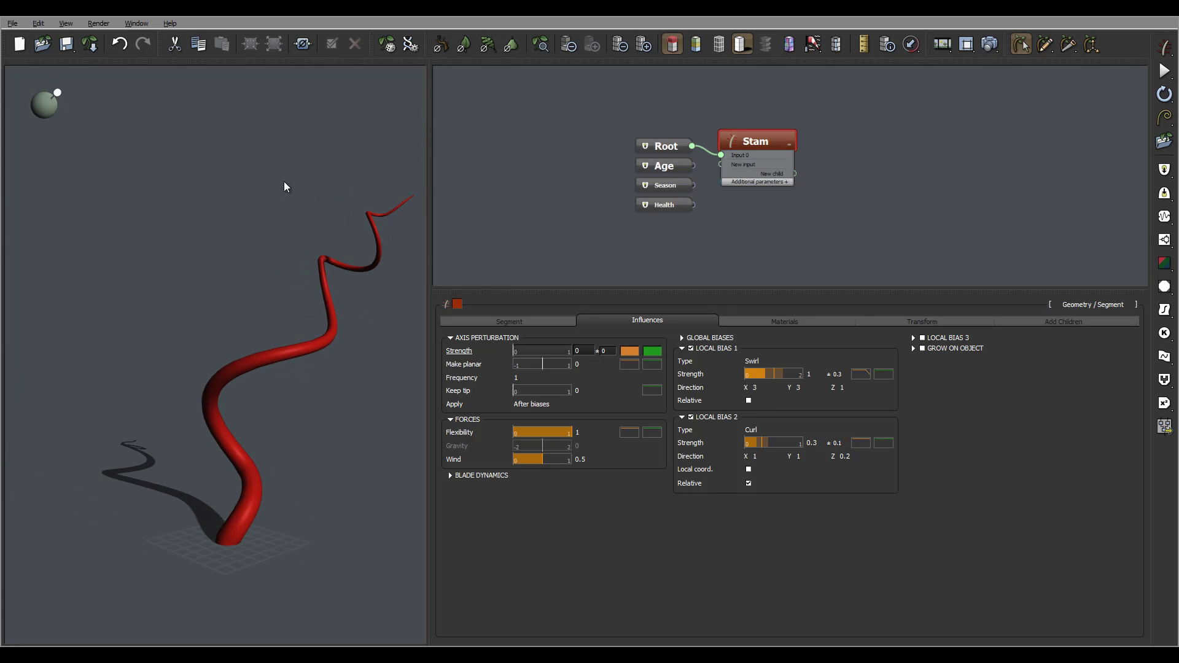
pyautogui.moveTo(346, 247); pyautogui.dragTo(265, 364)
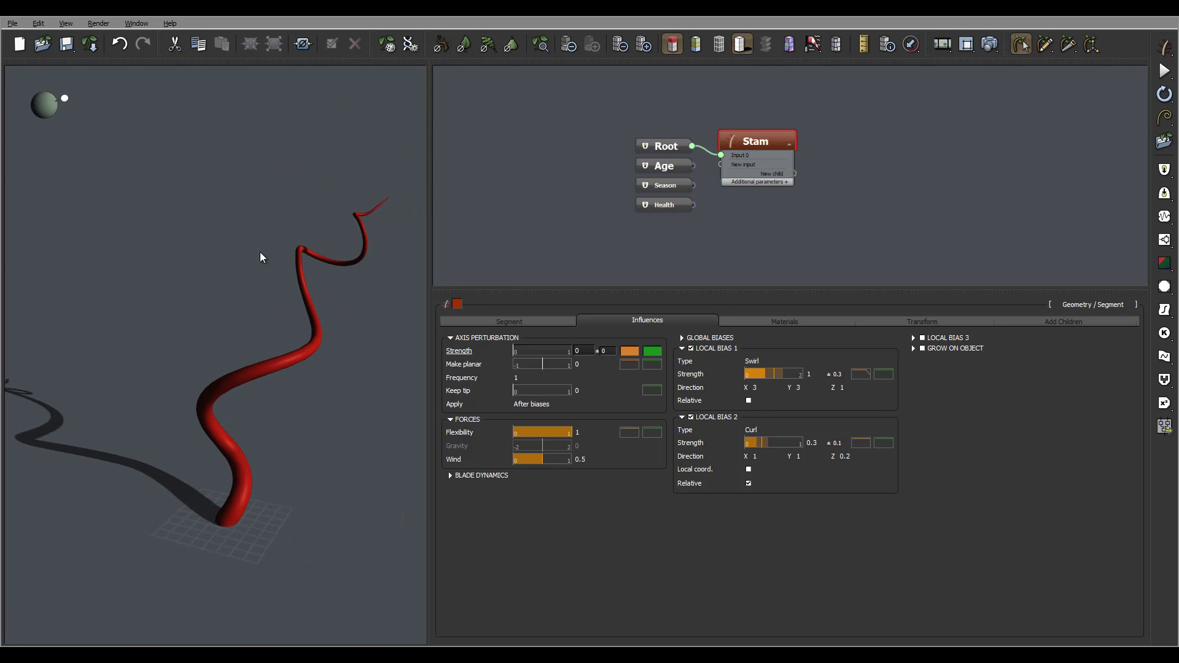
pyautogui.moveTo(304, 390)
pyautogui.mouseDown()
pyautogui.moveTo(297, 333)
pyautogui.moveTo(300, 372)
pyautogui.mouseUp()
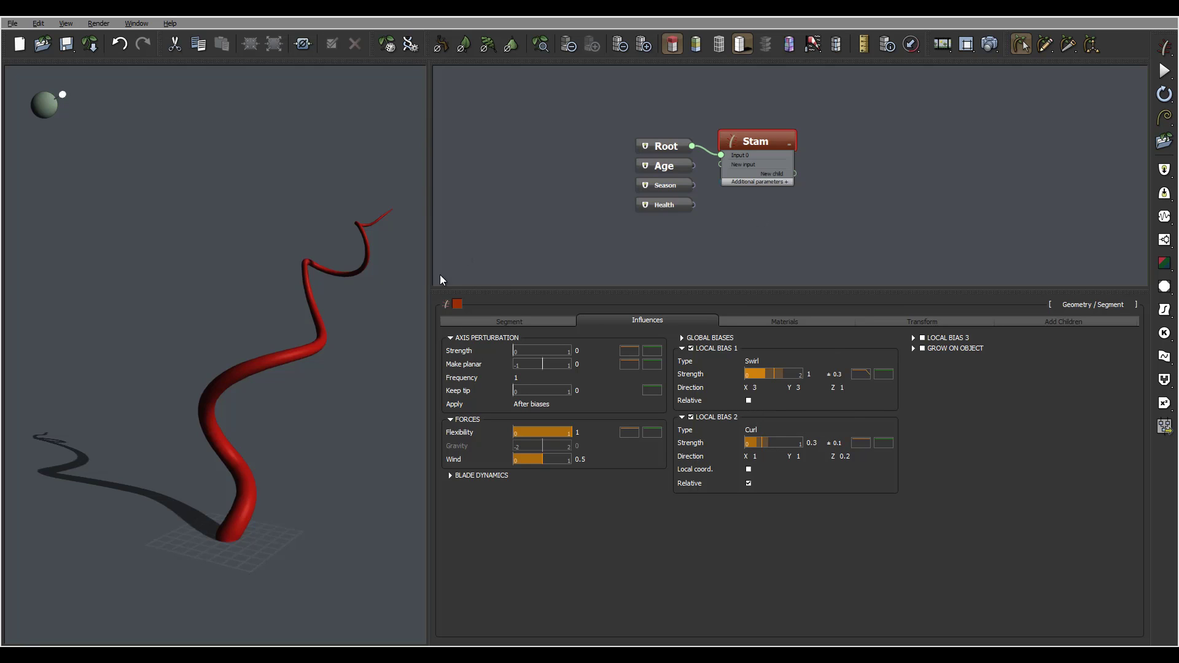
pyautogui.click(542, 323)
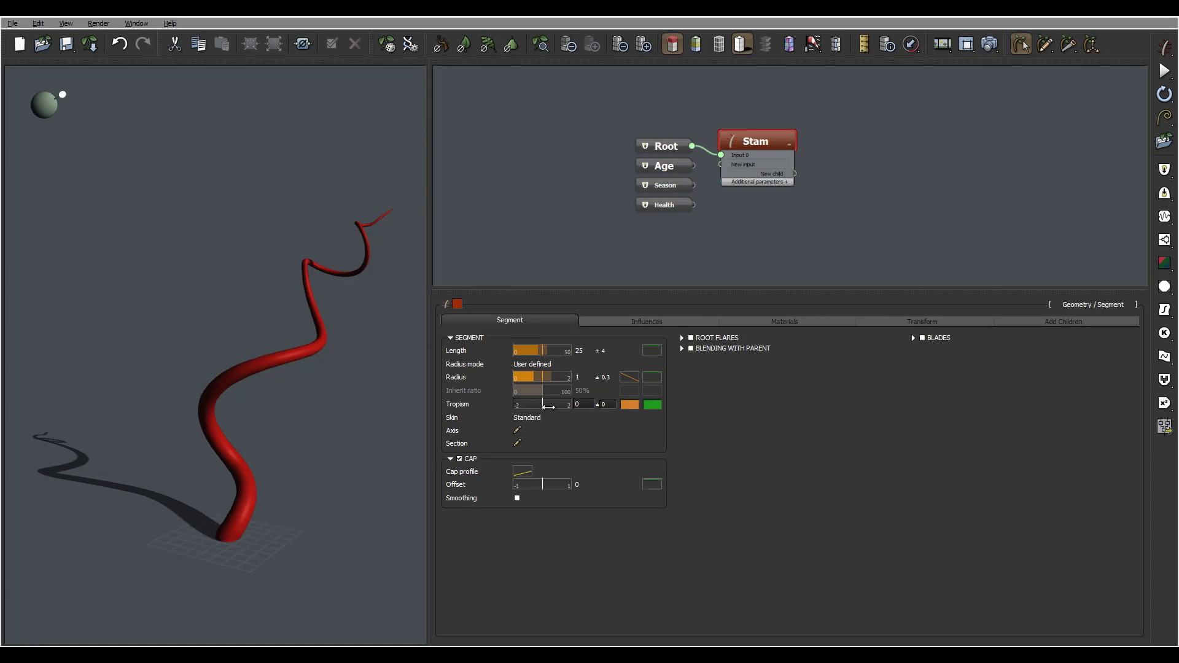
# Step: Set the stem's Tropism to -8 with a ± 5 variation
pyautogui.click(580, 405)
pyautogui.press('Tab')
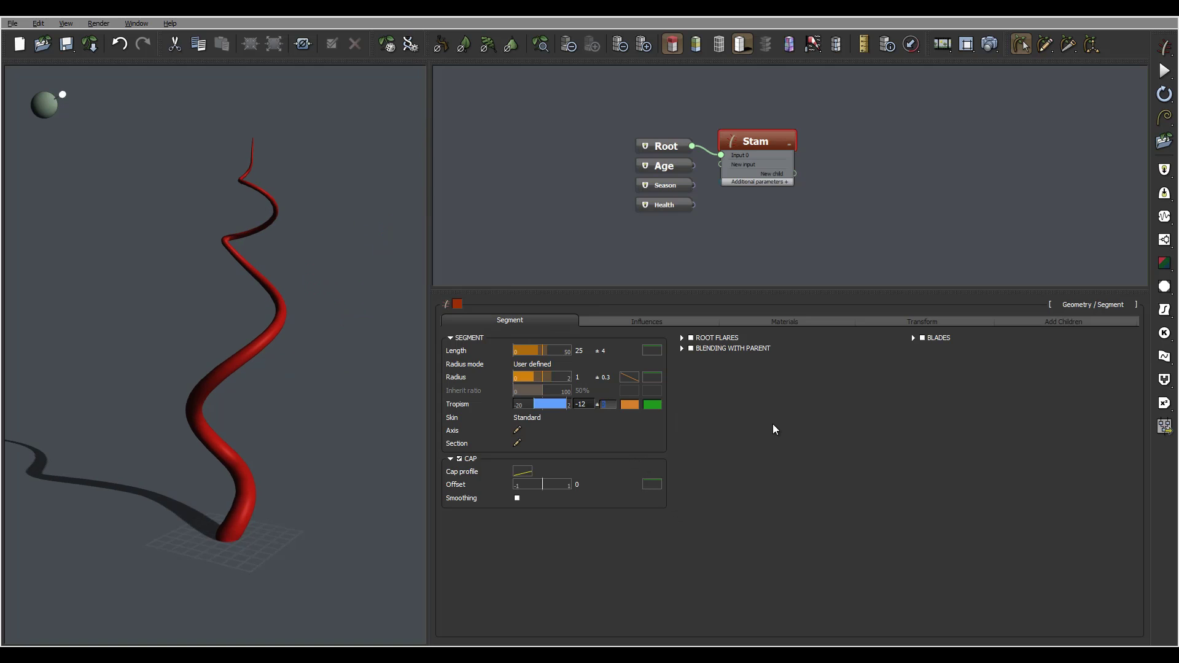
pyautogui.write('5')
pyautogui.press('Return')
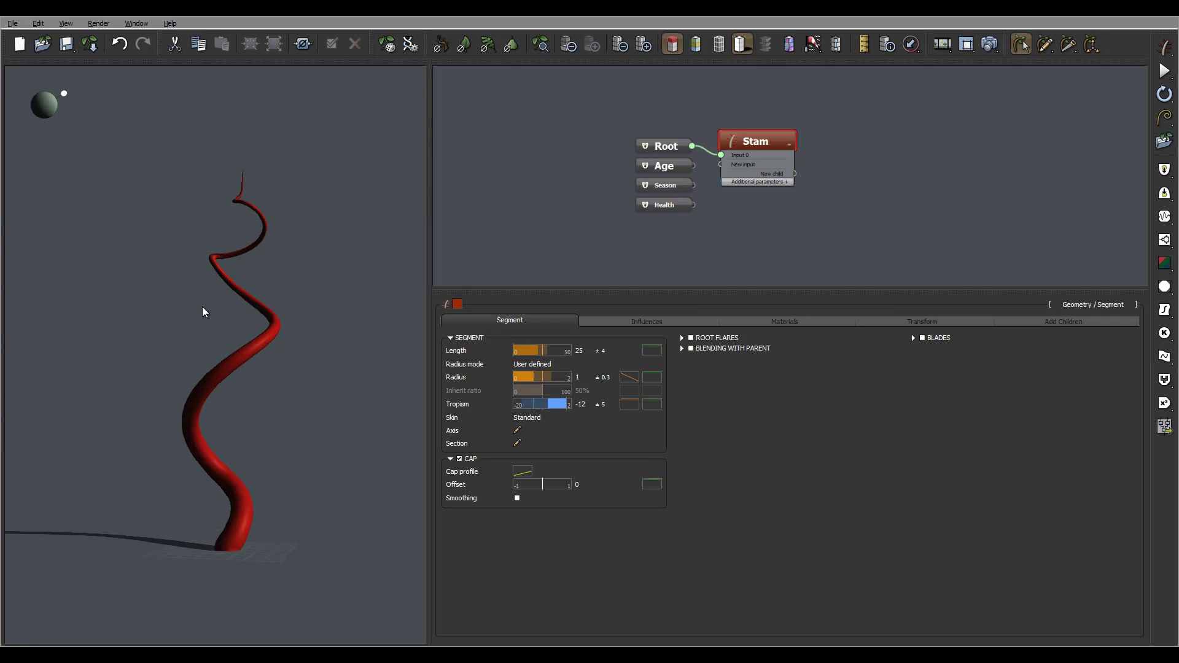
pyautogui.moveTo(252, 350); pyautogui.dragTo(302, 470)
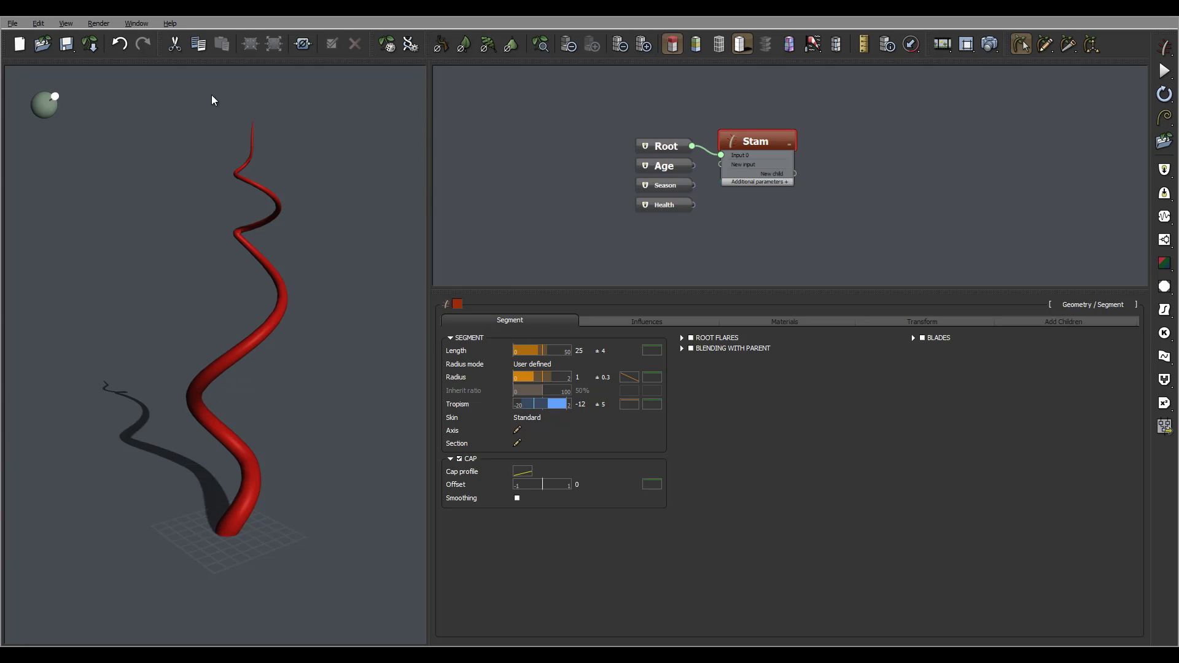
pyautogui.click(580, 404)
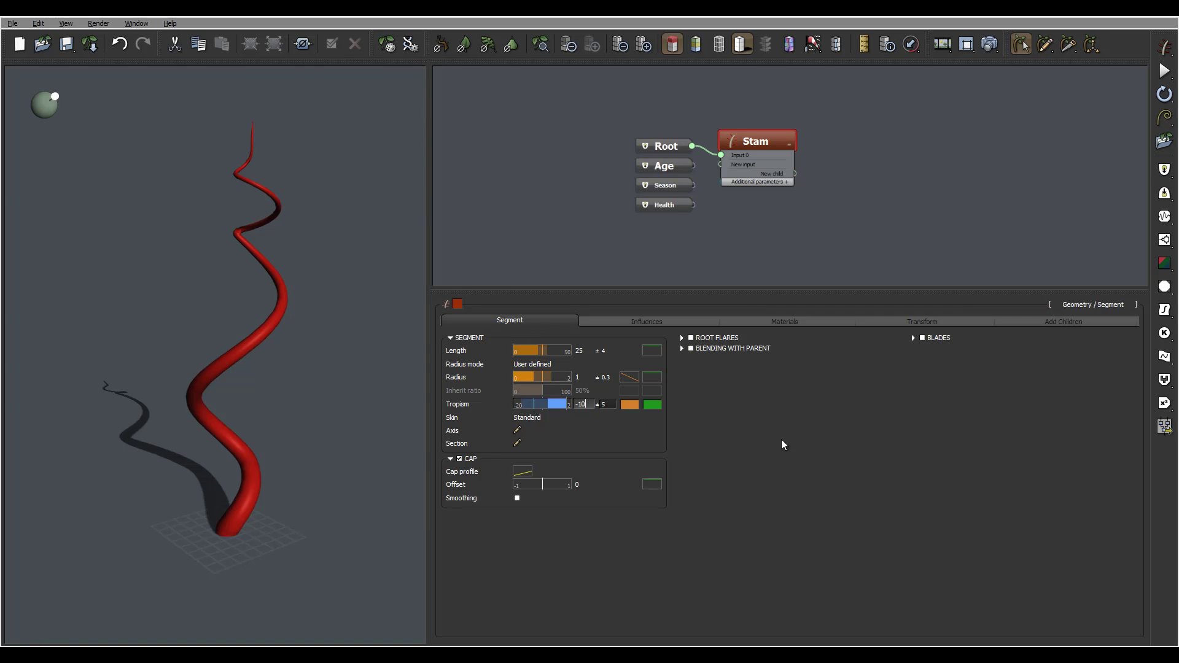
pyautogui.press('Return')
pyautogui.moveTo(297, 368); pyautogui.dragTo(324, 385)
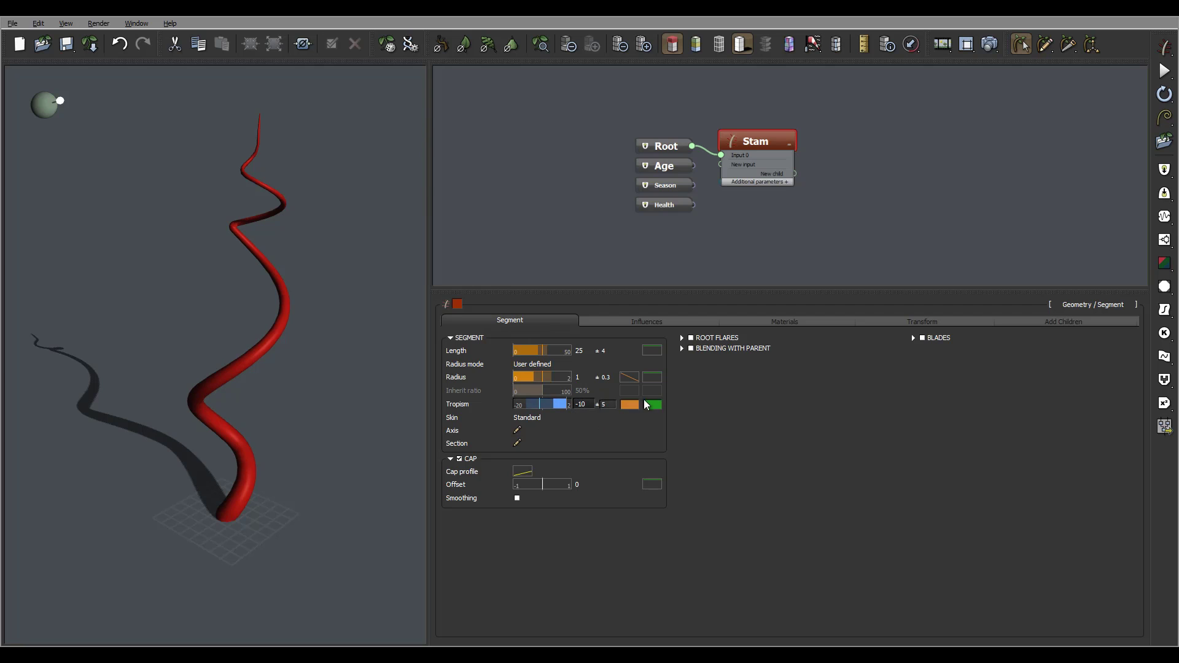
pyautogui.moveTo(245, 366); pyautogui.dragTo(282, 311)
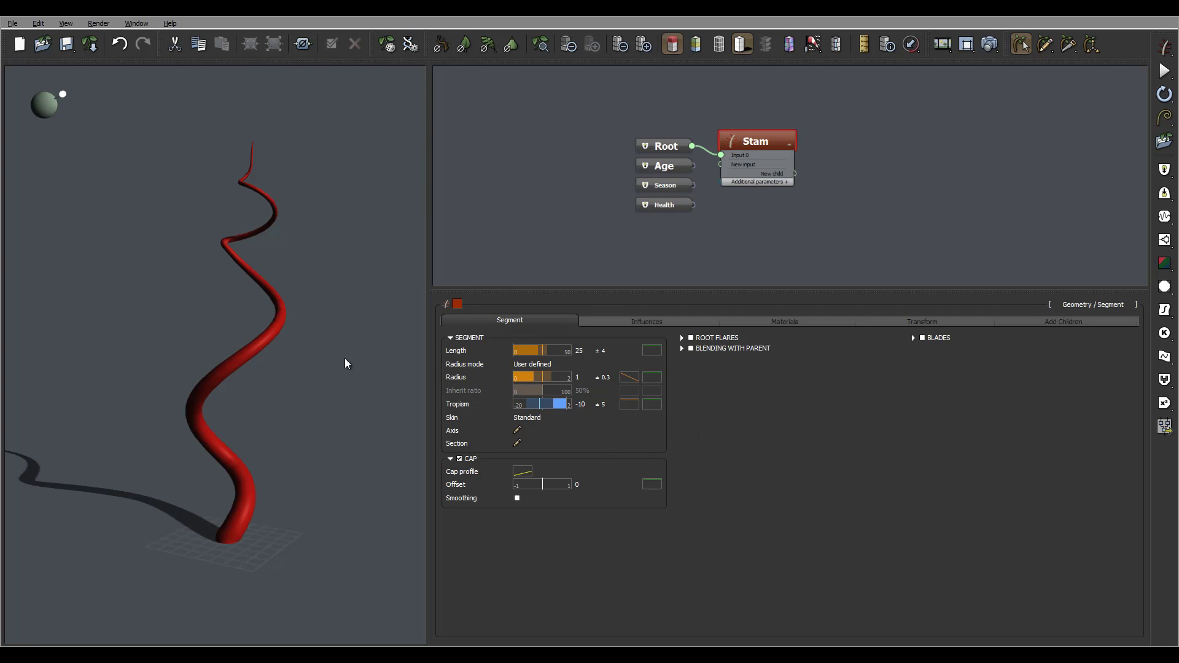
pyautogui.moveTo(253, 349)
pyautogui.mouseDown()
pyautogui.moveTo(140, 350)
pyautogui.moveTo(246, 341)
pyautogui.mouseUp()
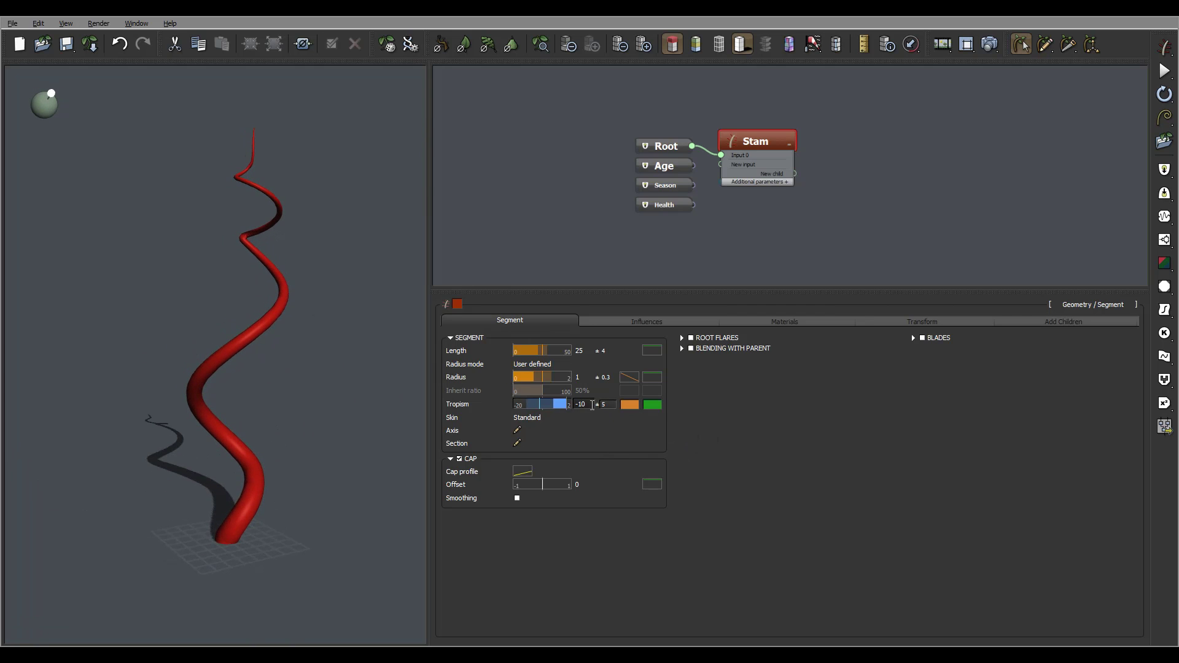
pyautogui.doubleClick(591, 406)
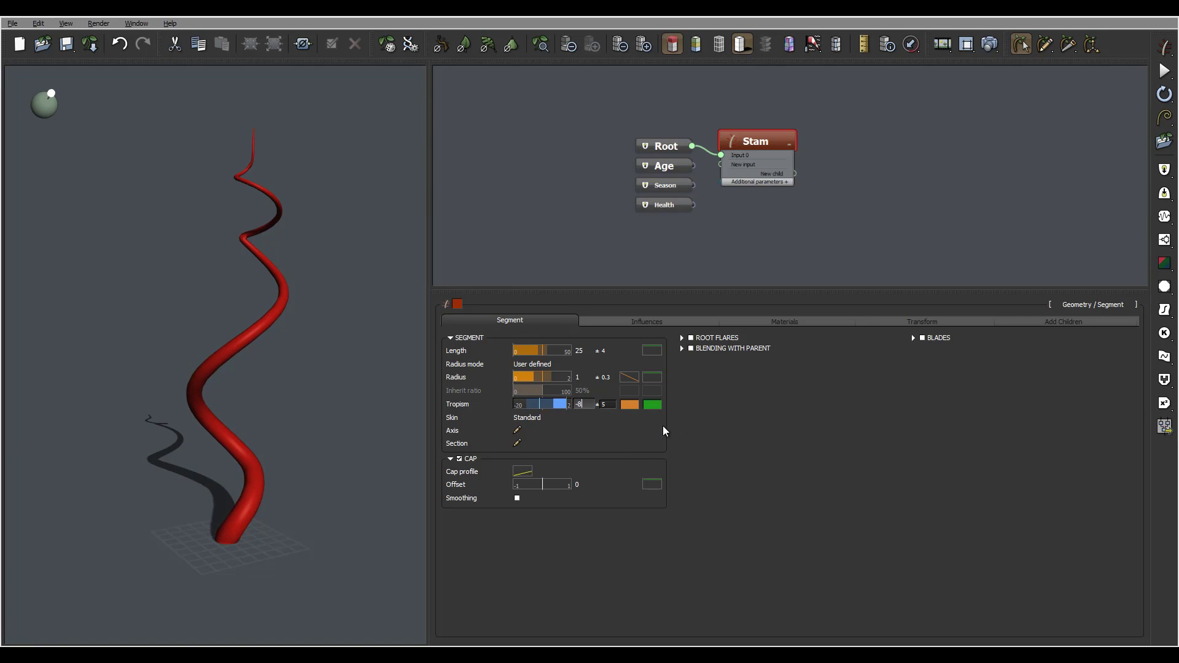
pyautogui.press('Return')
pyautogui.moveTo(337, 352)
pyautogui.mouseDown()
pyautogui.moveTo(291, 333)
pyautogui.moveTo(334, 349)
pyautogui.mouseUp()
# Step: Lower the Tropism profile's end keypoint to about 0.41 so it fades toward the tip
pyautogui.click(627, 404)
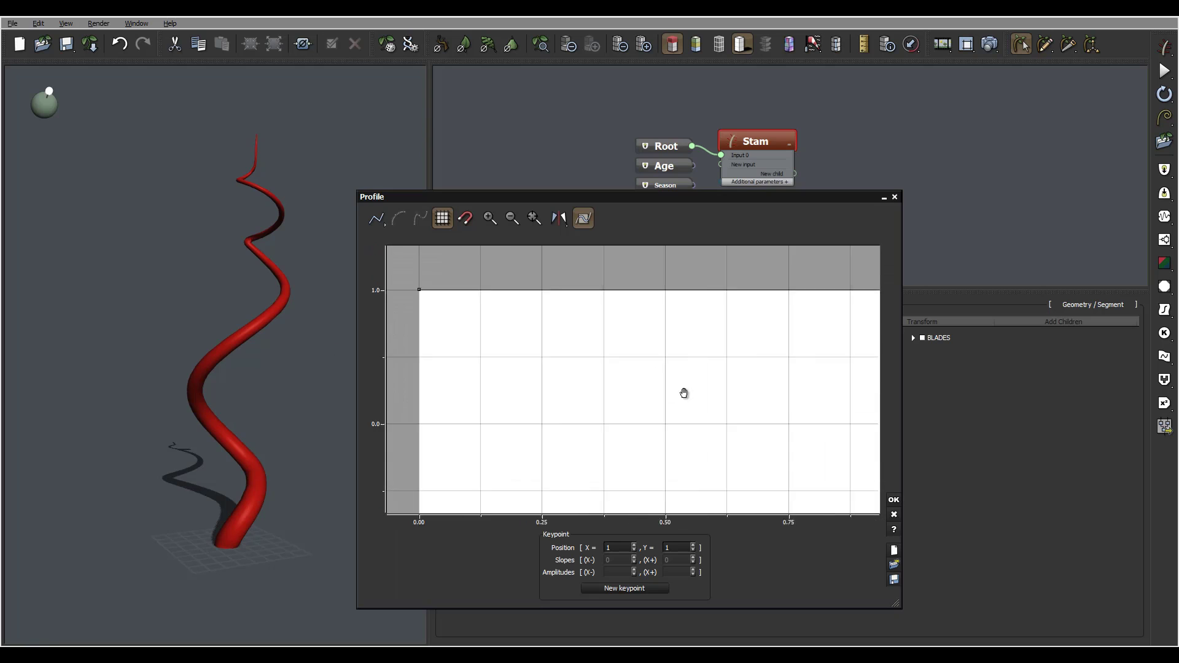
pyautogui.moveTo(707, 392); pyautogui.dragTo(816, 366)
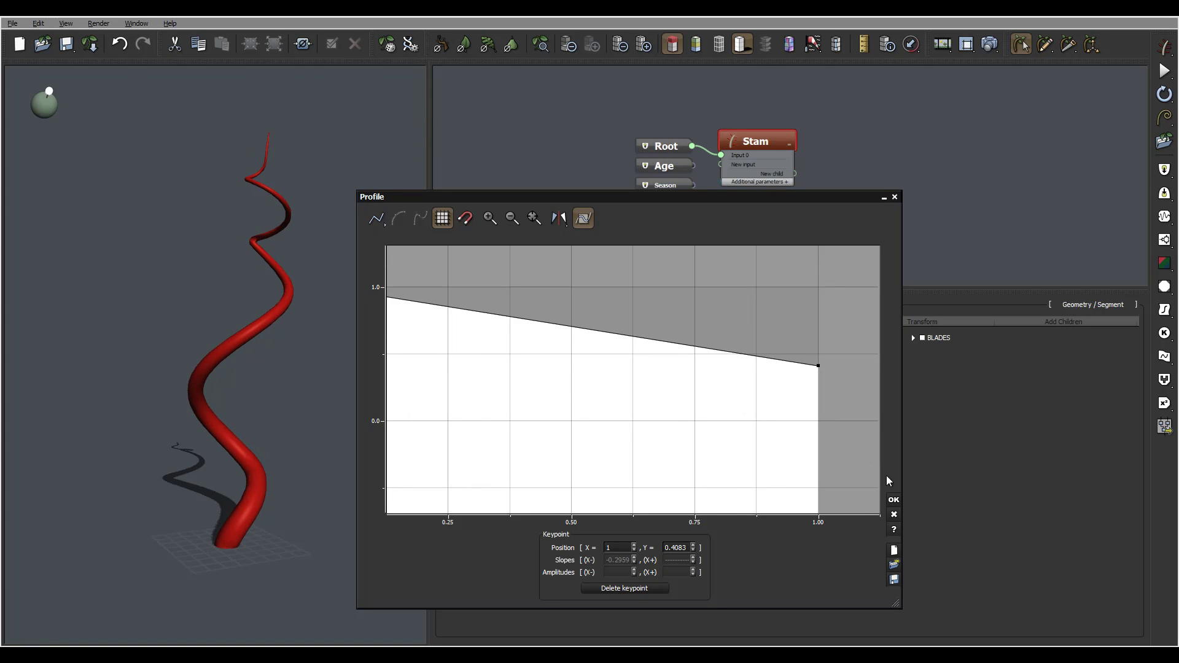
pyautogui.click(893, 499)
pyautogui.moveTo(418, 384); pyautogui.dragTo(232, 289)
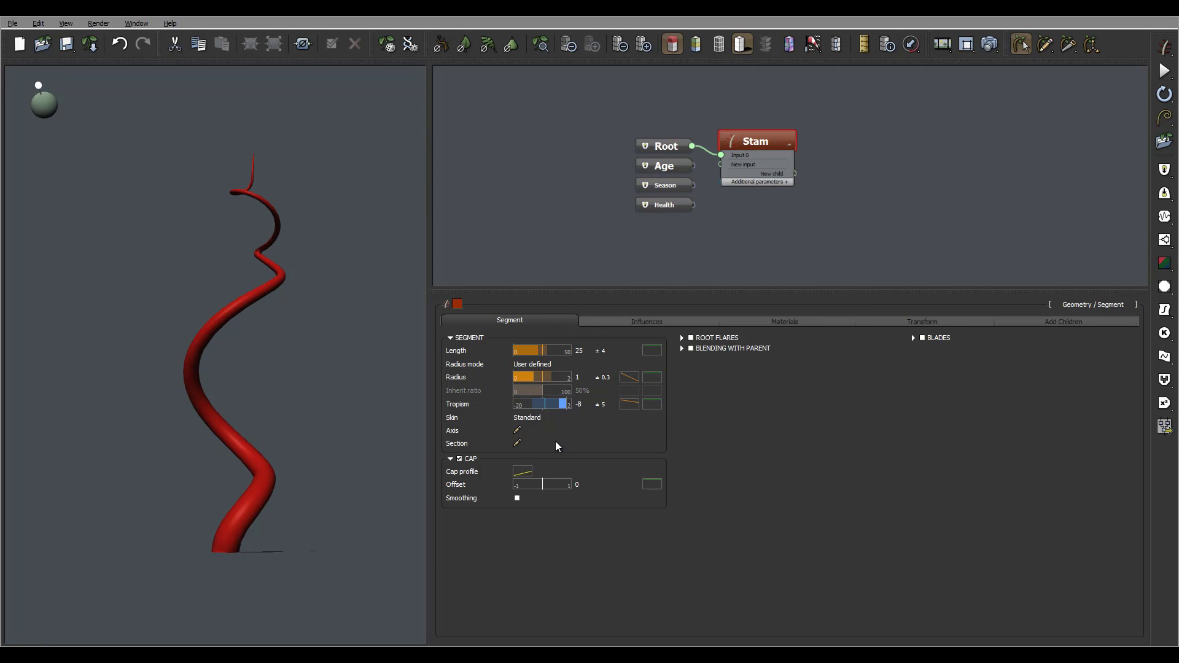
# Step: Enable Root Flares on the Stam stem, inspect the flared base, and return to Influences
pyautogui.moveTo(268, 491); pyautogui.dragTo(180, 517)
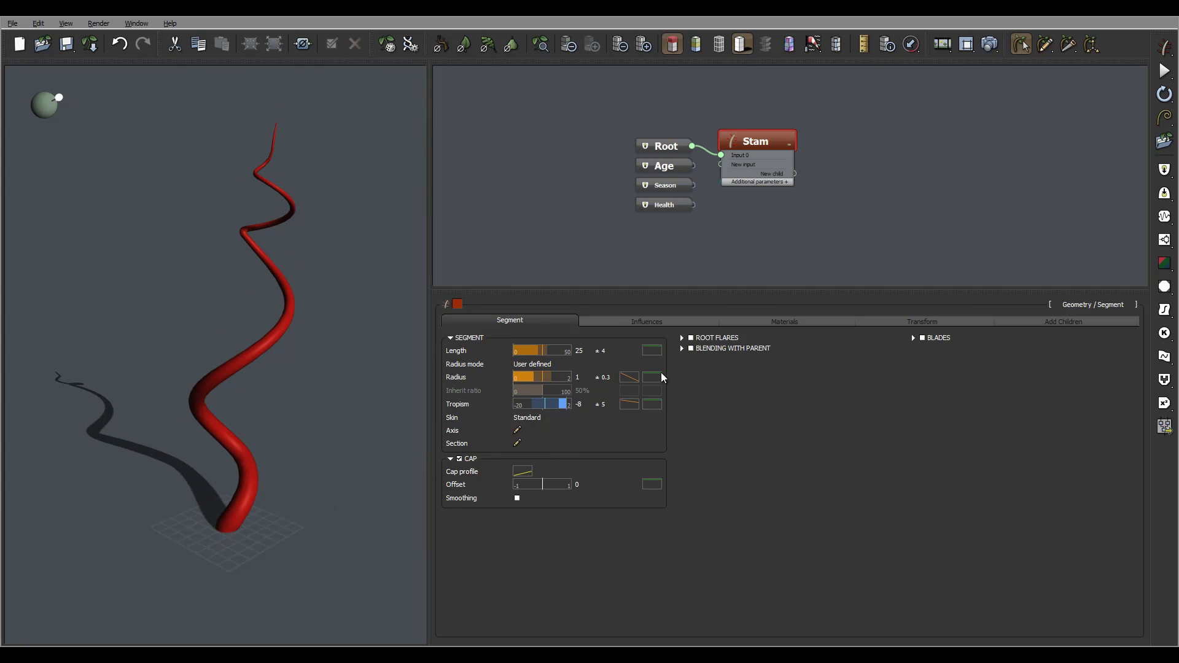
pyautogui.click(690, 339)
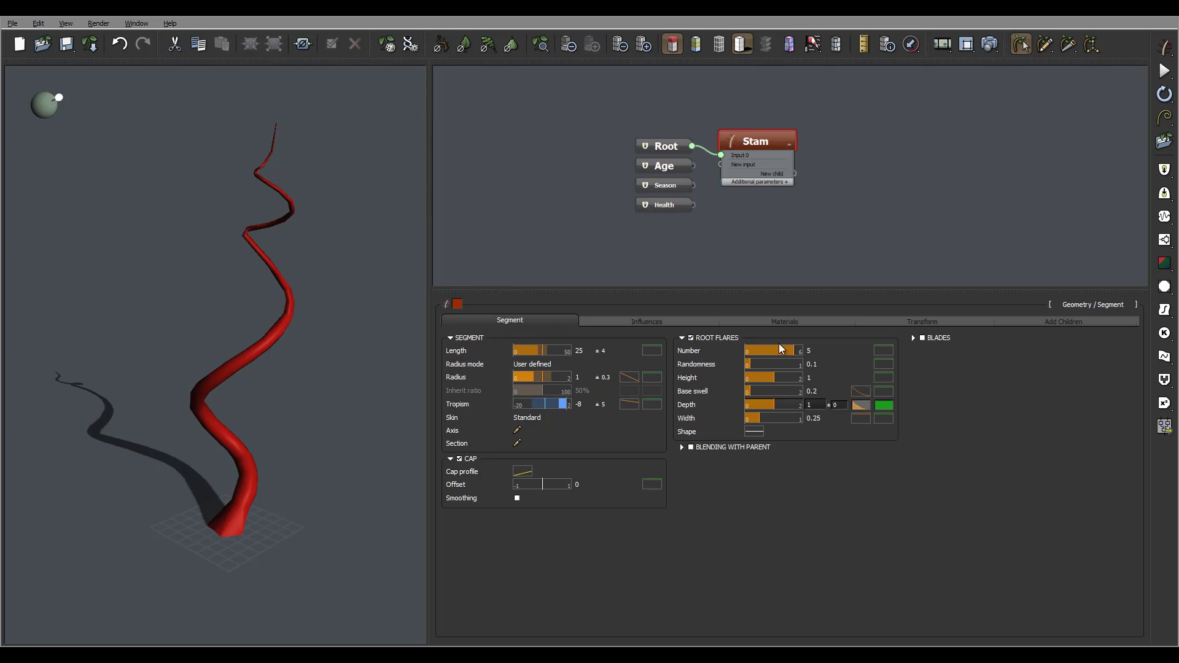
pyautogui.moveTo(302, 441); pyautogui.dragTo(325, 485)
pyautogui.moveTo(275, 567); pyautogui.dragTo(242, 616)
pyautogui.moveTo(282, 575); pyautogui.dragTo(245, 565)
pyautogui.click(662, 321)
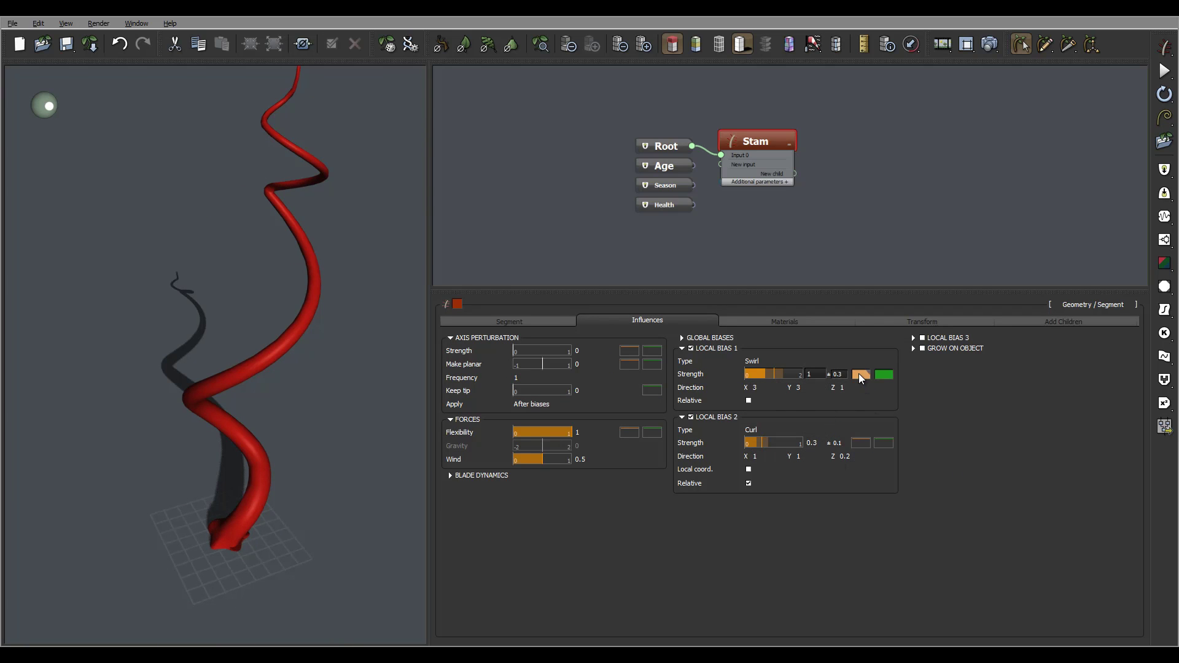
# Step: Make Local Bias 2's strength start near -0.95 at the base and reach full by X 0.0946
pyautogui.click(861, 443)
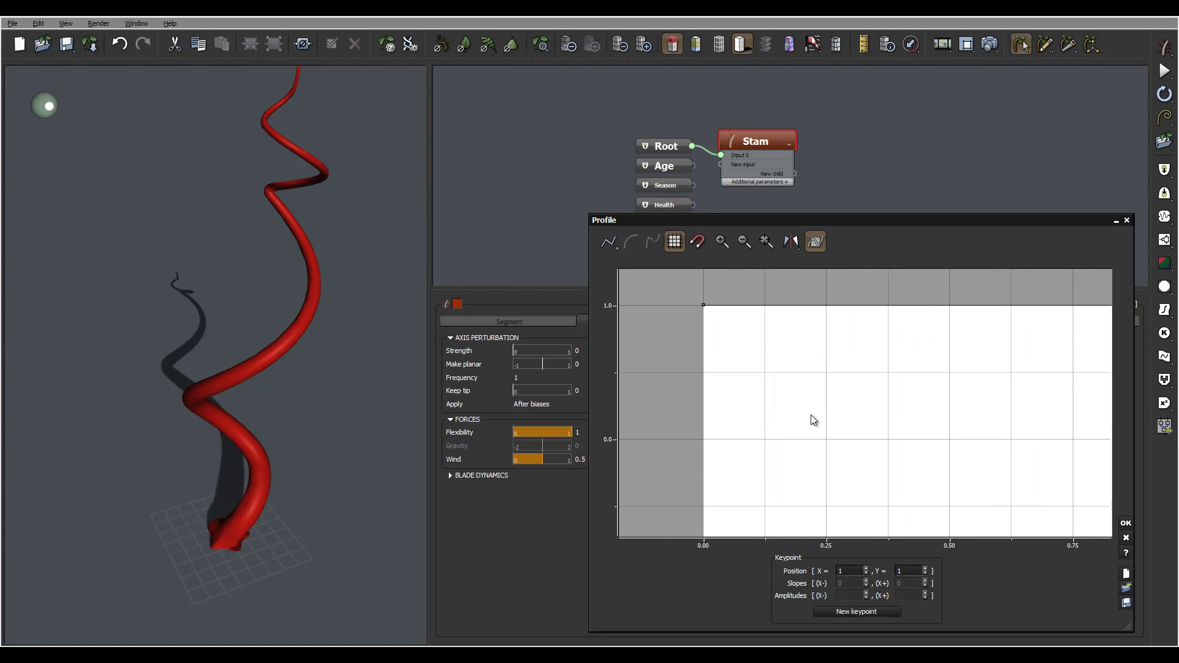
pyautogui.click(736, 304)
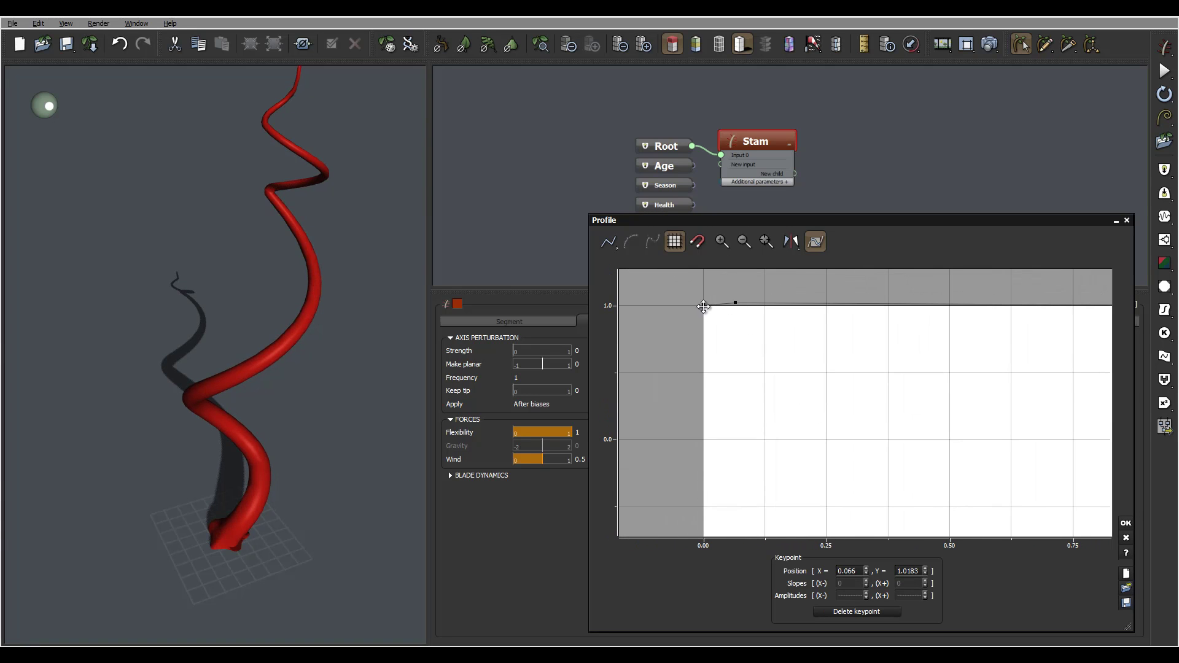
pyautogui.moveTo(703, 307); pyautogui.dragTo(723, 542)
pyautogui.moveTo(779, 453); pyautogui.dragTo(816, 344, button='middle')
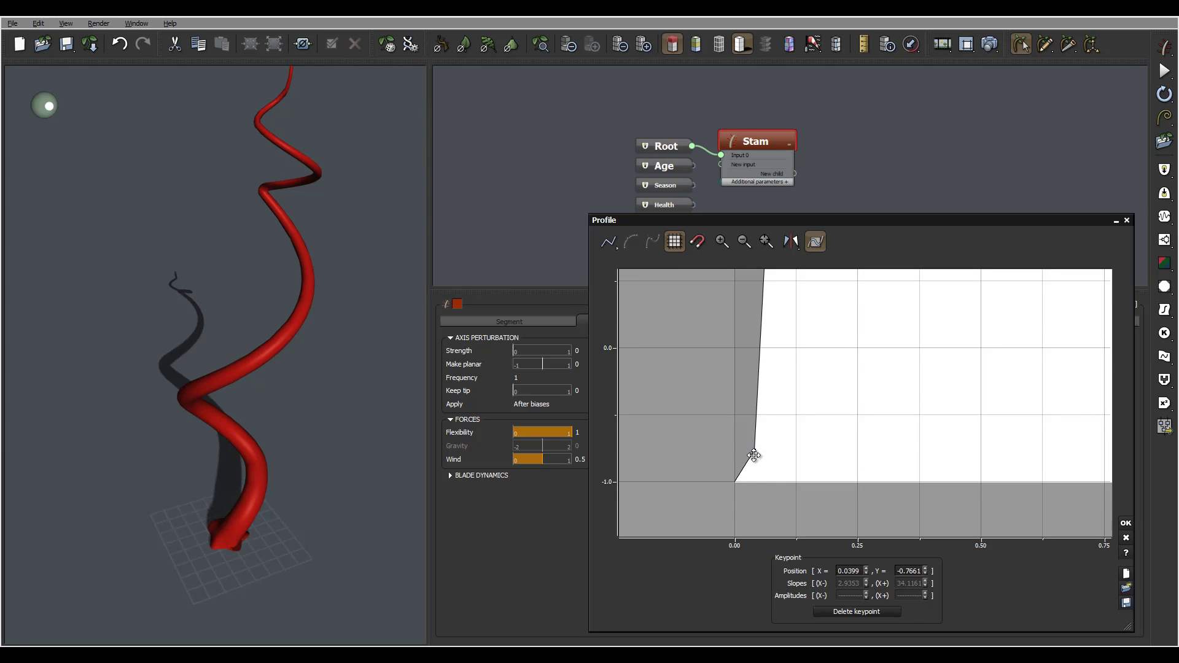
pyautogui.moveTo(753, 456); pyautogui.dragTo(757, 475)
pyautogui.moveTo(826, 347); pyautogui.dragTo(784, 487, button='middle')
pyautogui.click(724, 353)
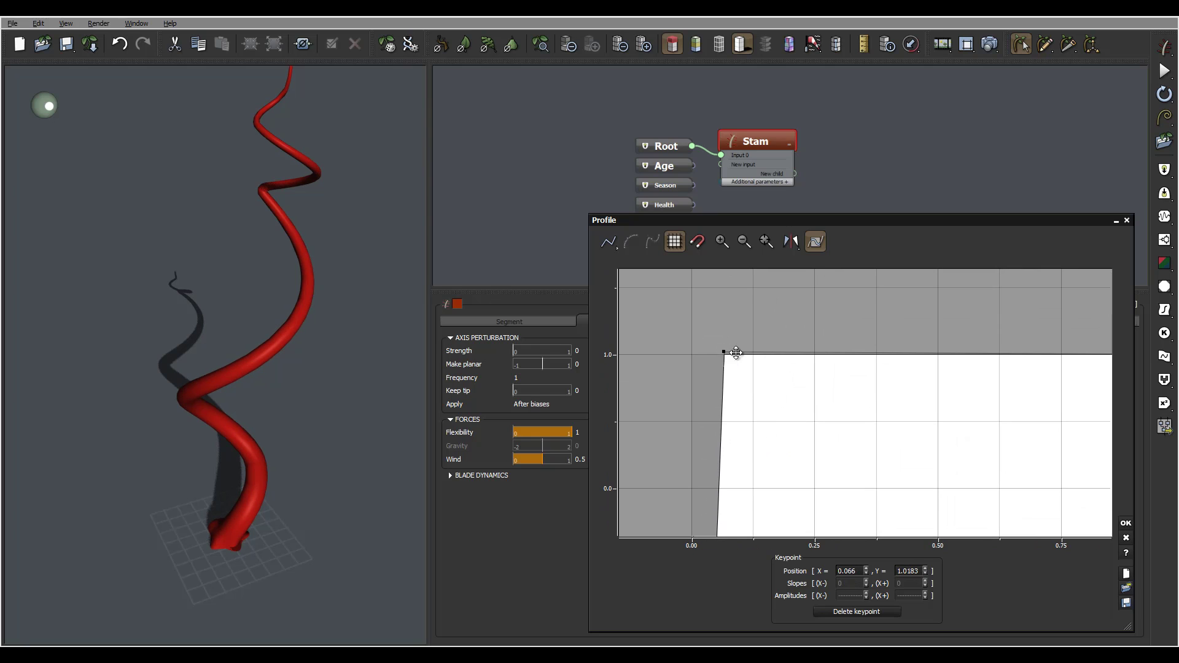
pyautogui.moveTo(744, 351)
pyautogui.mouseDown()
pyautogui.moveTo(801, 351)
pyautogui.moveTo(734, 355)
pyautogui.mouseUp()
pyautogui.click(1126, 523)
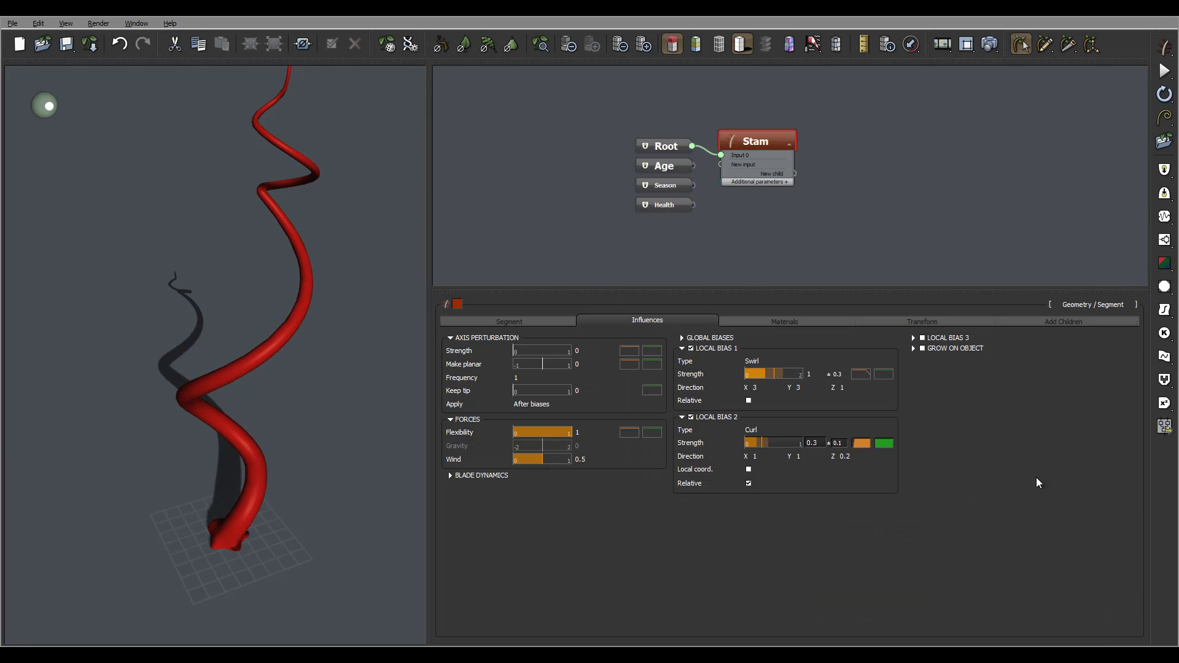
# Step: Make Local Bias 1's strength start low (about -0.78) and reach full at X 0.0996
pyautogui.click(860, 374)
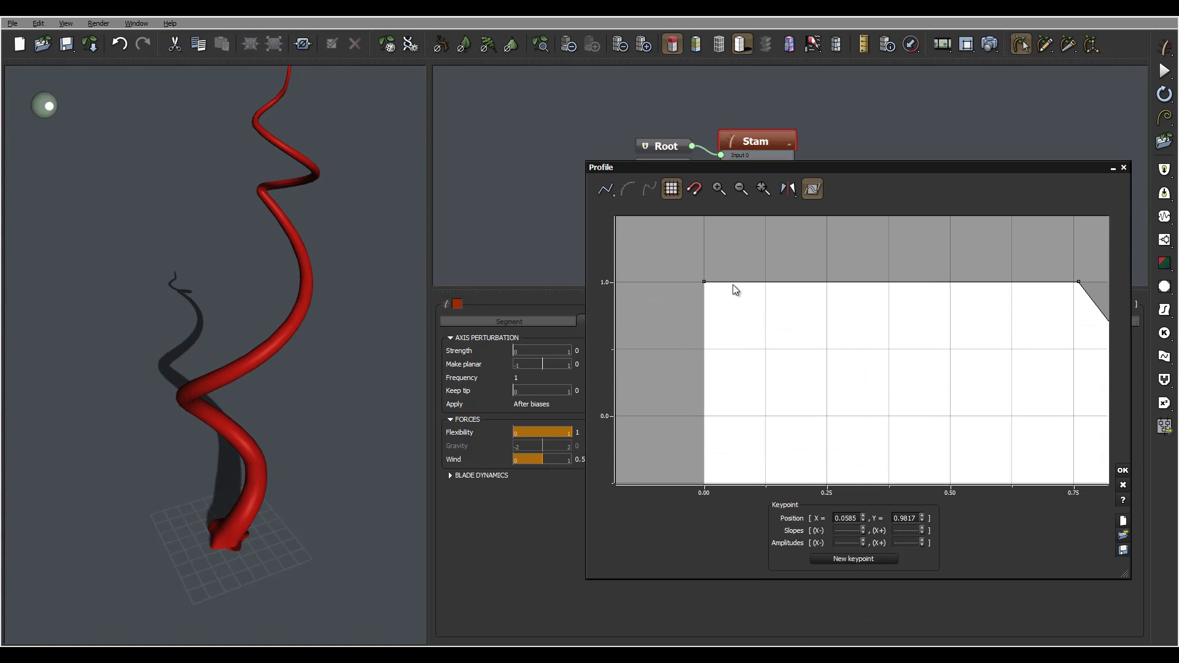
pyautogui.moveTo(707, 282); pyautogui.dragTo(726, 465)
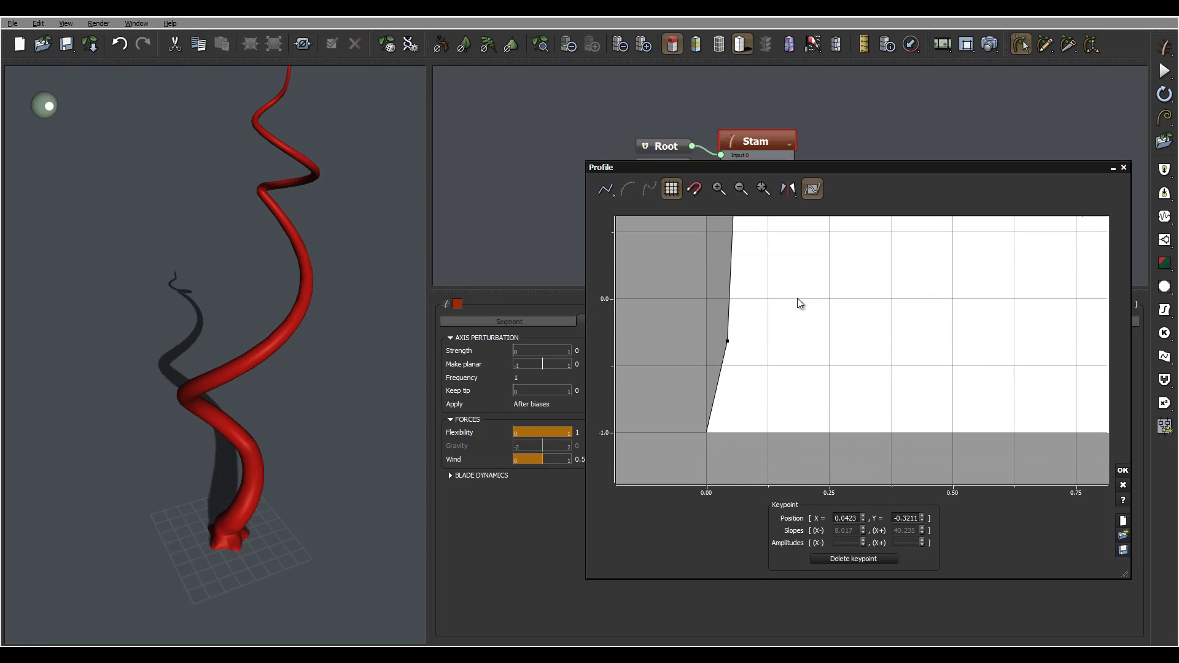
pyautogui.moveTo(731, 344); pyautogui.dragTo(728, 222)
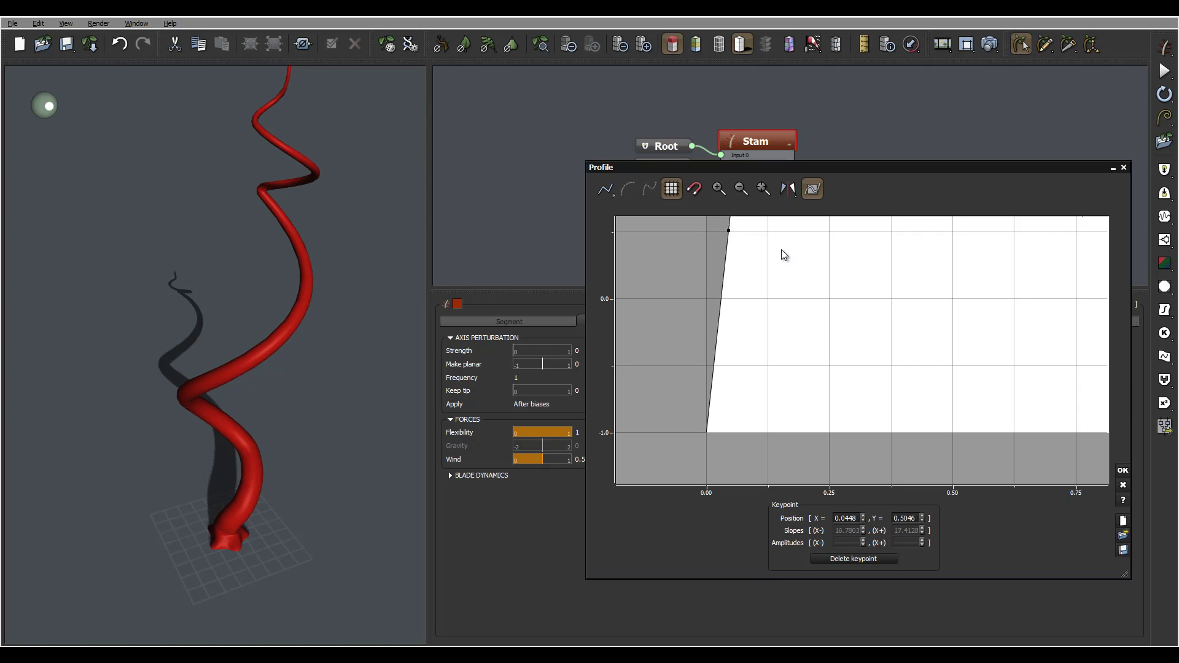
pyautogui.moveTo(676, 322); pyautogui.dragTo(692, 321)
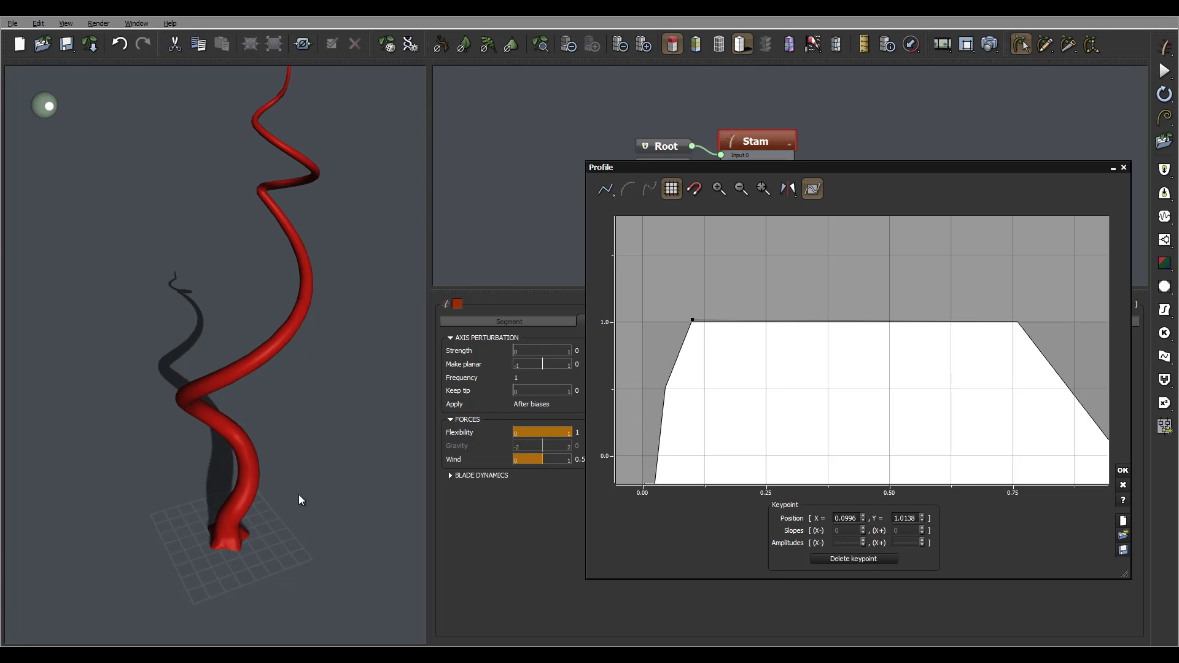
pyautogui.moveTo(298, 494); pyautogui.dragTo(403, 550)
pyautogui.moveTo(721, 371); pyautogui.dragTo(762, 285, button='middle')
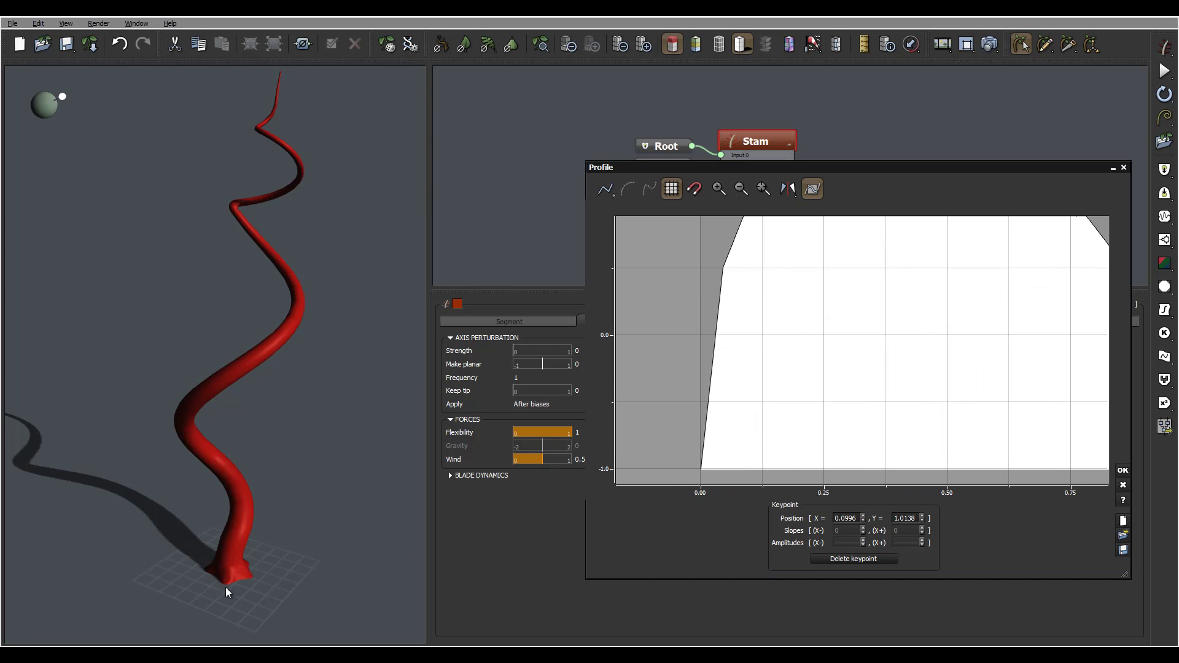
pyautogui.moveTo(225, 545); pyautogui.dragTo(258, 522)
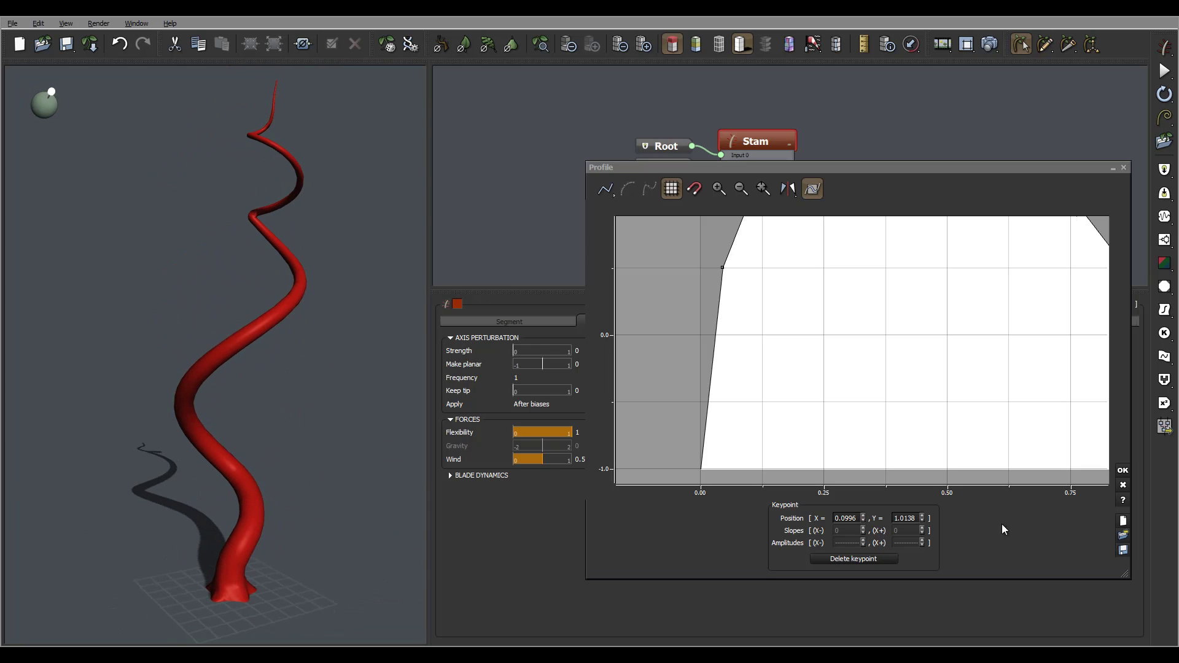
pyautogui.click(1122, 469)
# Step: On the Segment tab, set the root flare count variation to ± 4
pyautogui.click(528, 322)
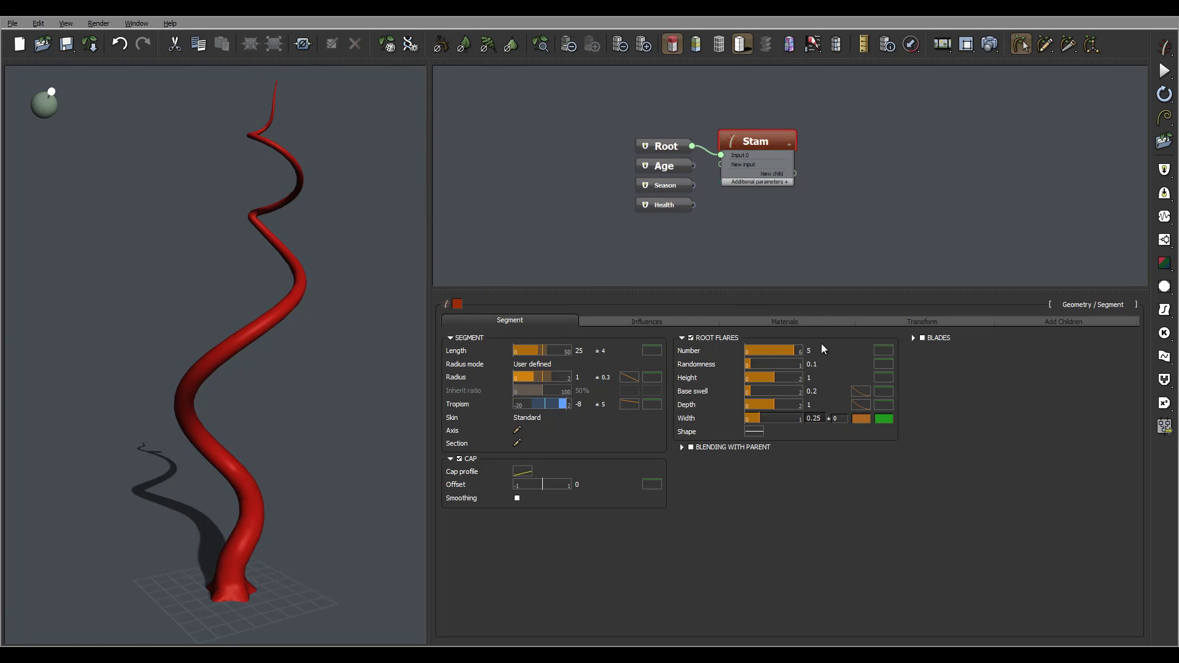
pyautogui.moveTo(811, 347)
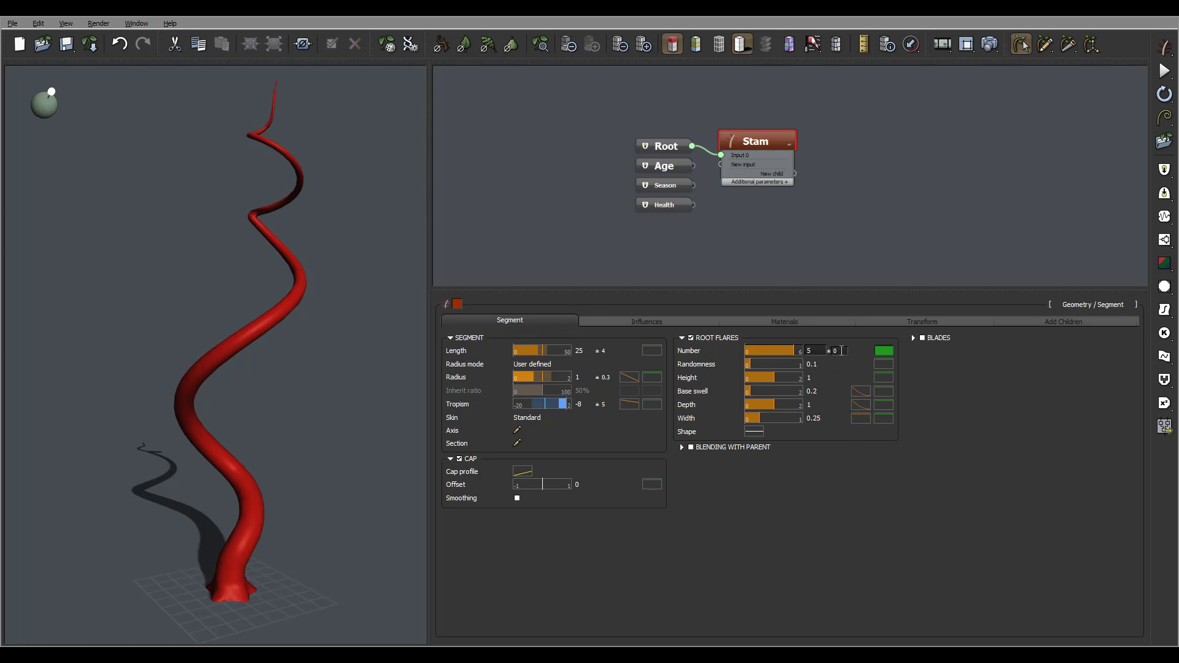
pyautogui.doubleClick(839, 350)
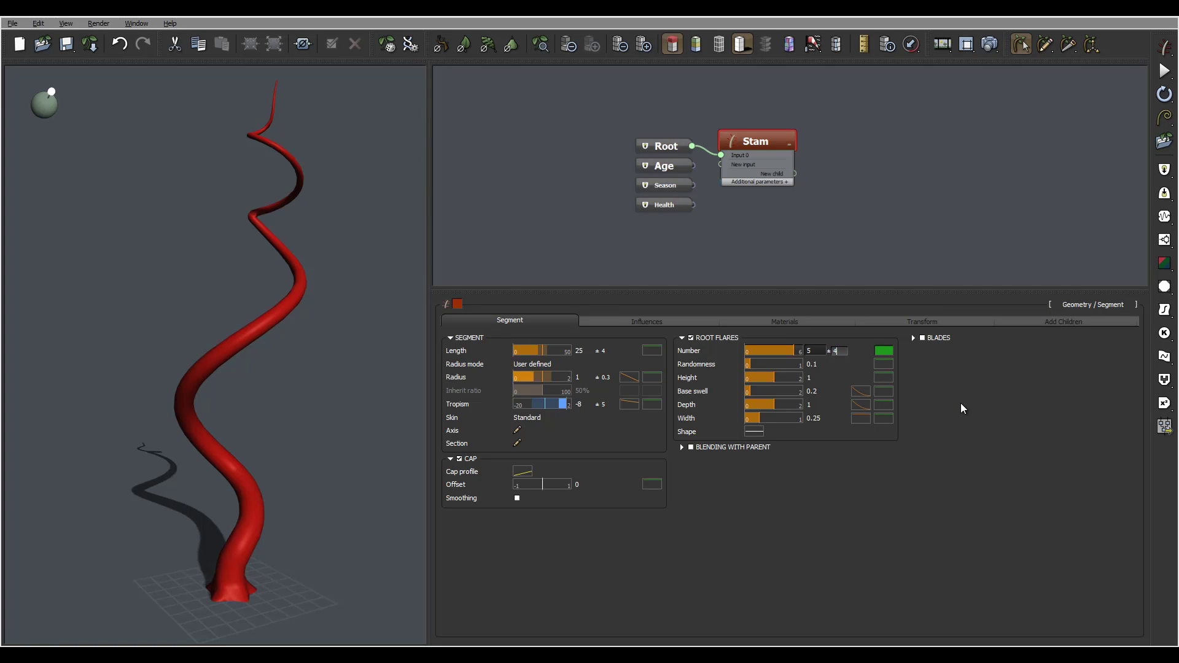
pyautogui.press('Return')
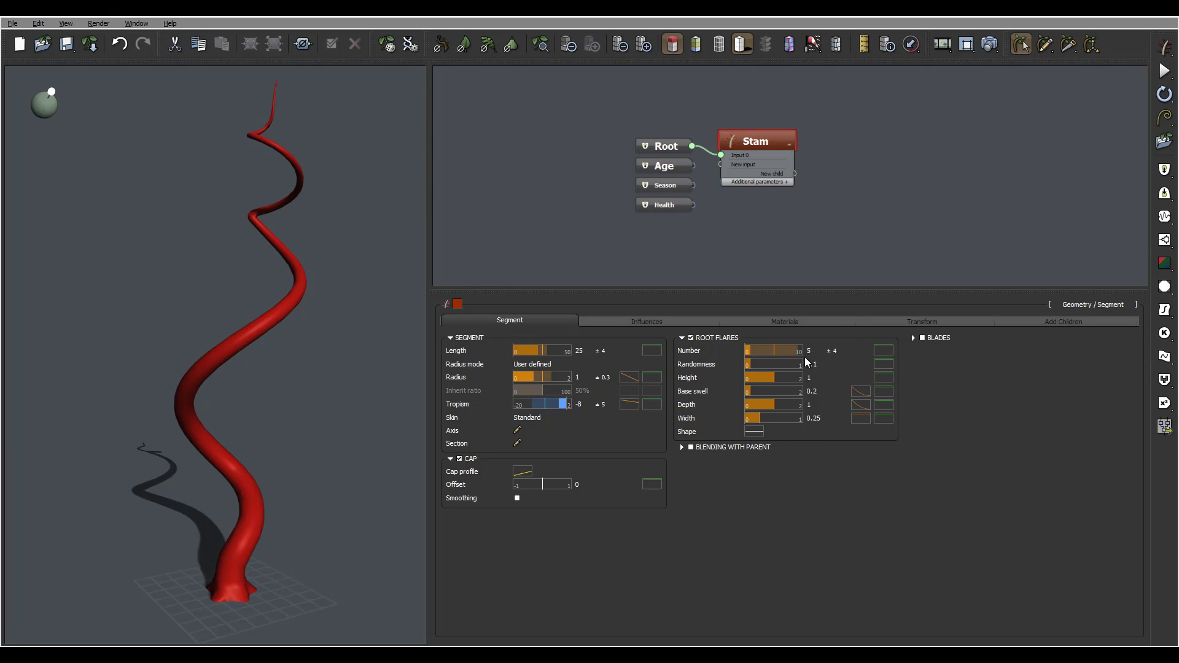
# Step: Set flare randomness 0.42, height 1.42, base swell 0.32, depth 1.06 and width 0.16
pyautogui.moveTo(802, 363); pyautogui.dragTo(777, 362)
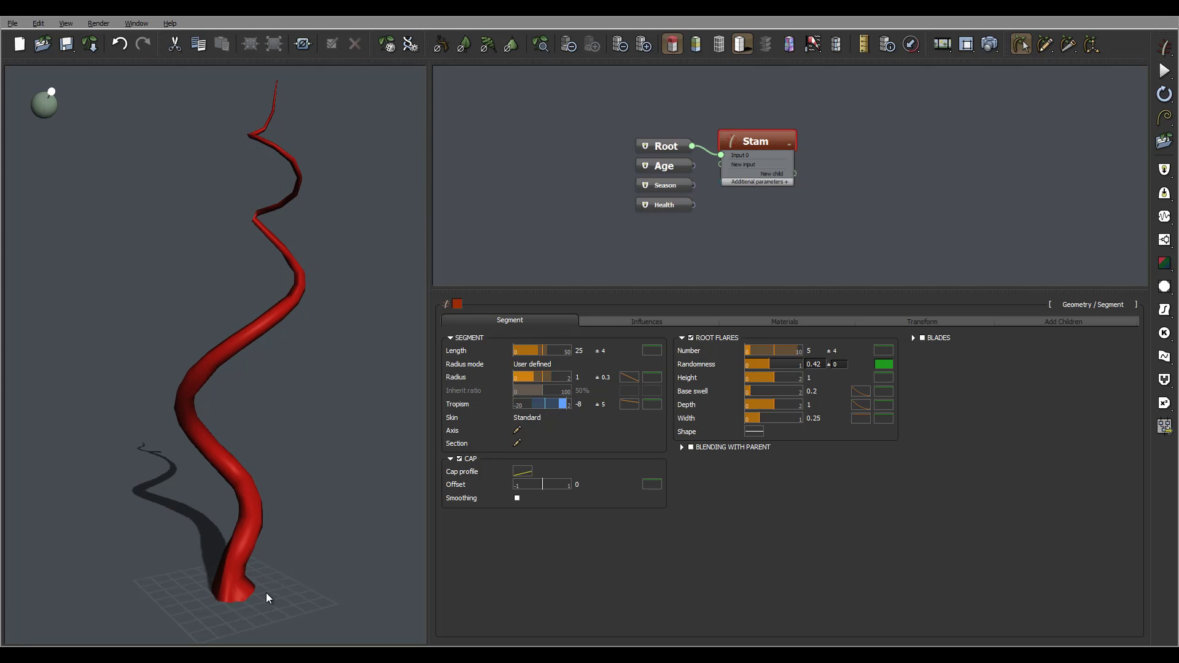
pyautogui.moveTo(204, 605); pyautogui.dragTo(344, 568)
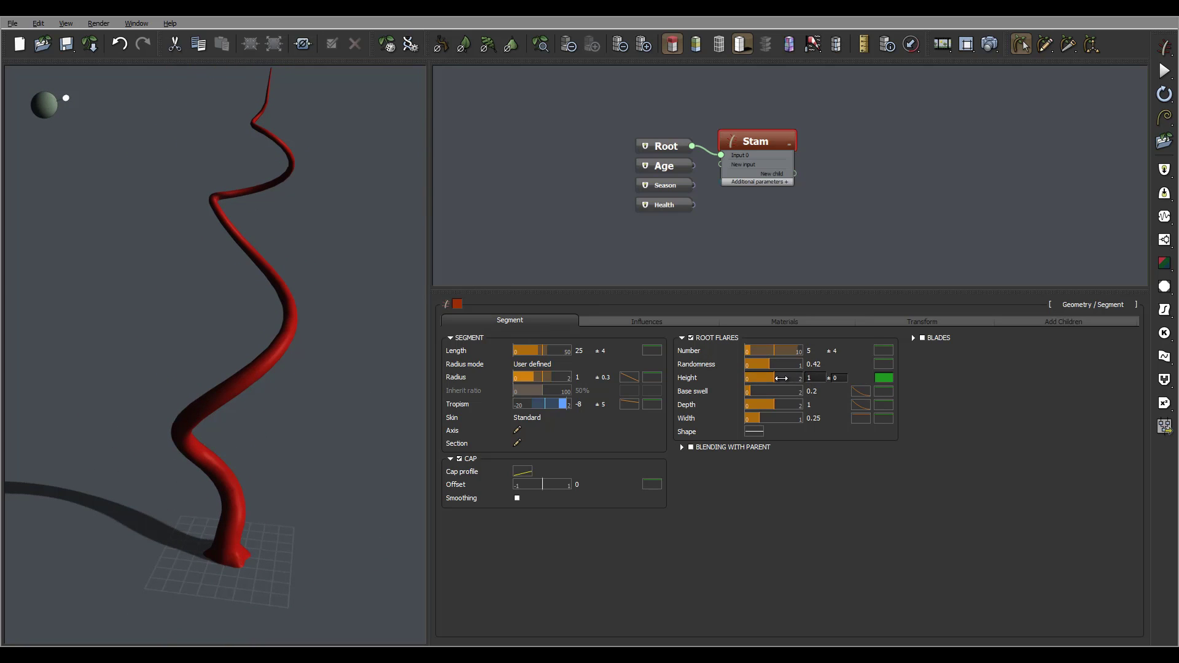
pyautogui.moveTo(771, 379); pyautogui.dragTo(783, 379)
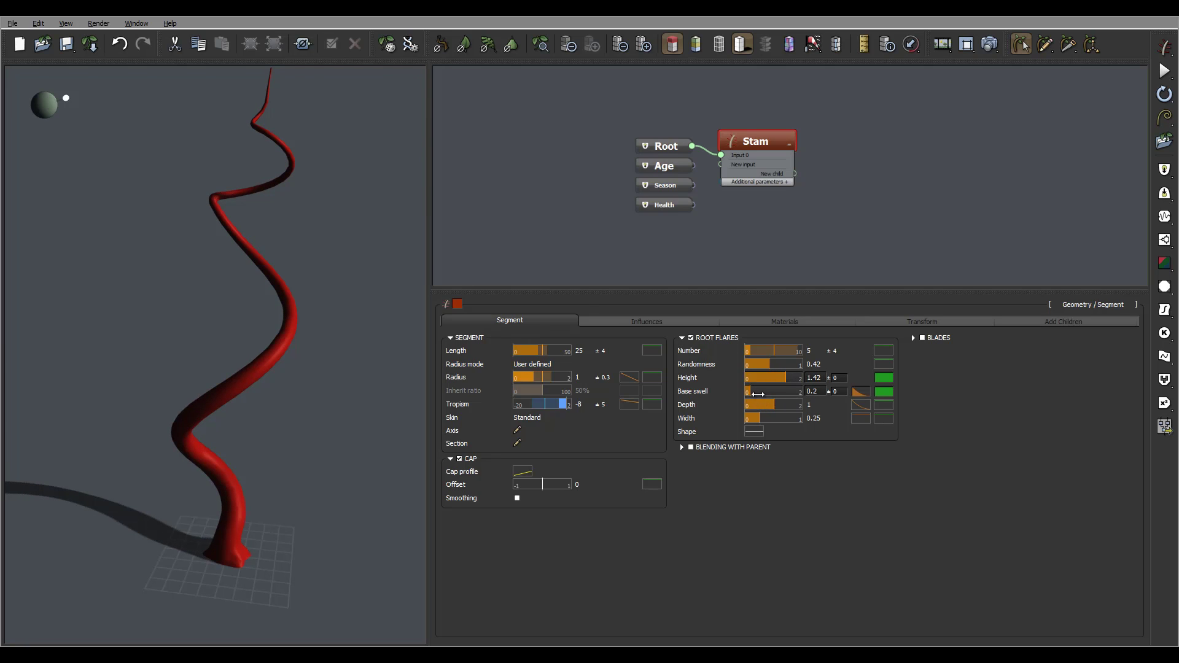
pyautogui.moveTo(758, 394); pyautogui.dragTo(763, 391)
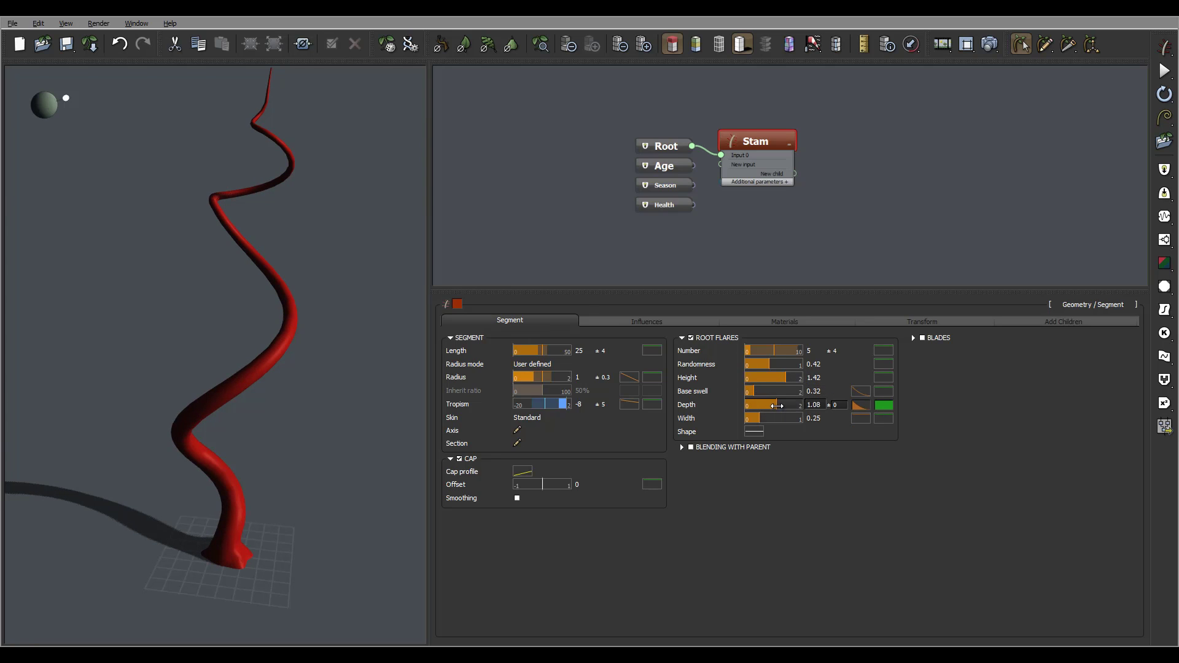
pyautogui.moveTo(772, 406); pyautogui.dragTo(775, 406)
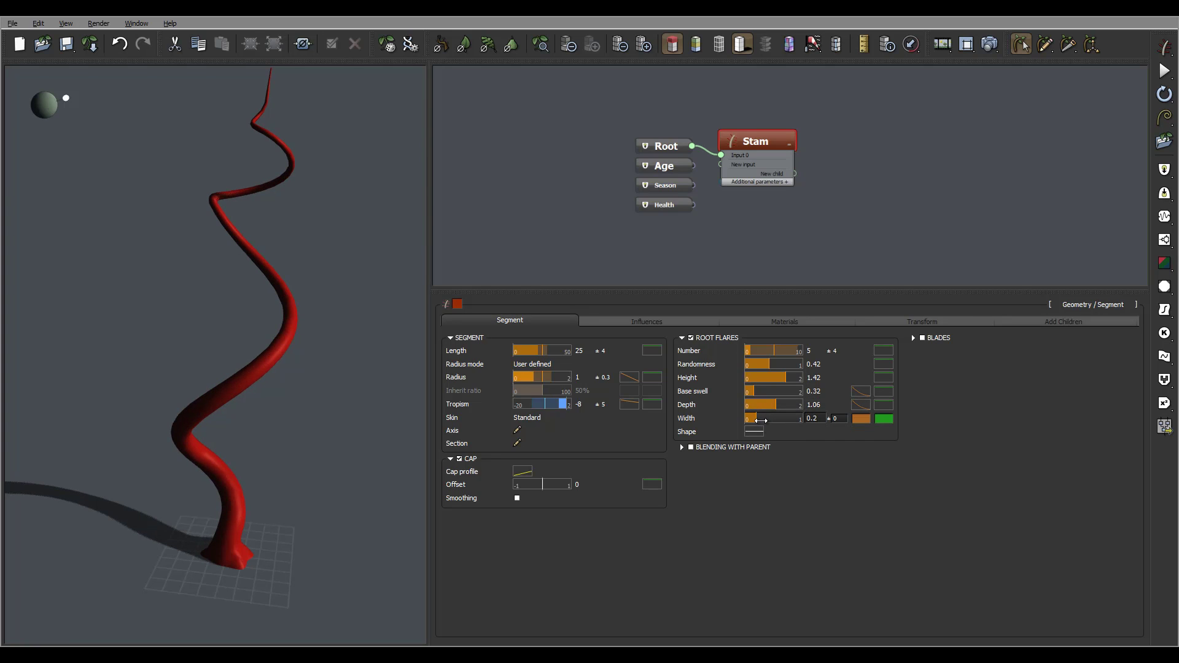
pyautogui.moveTo(761, 420); pyautogui.dragTo(759, 420)
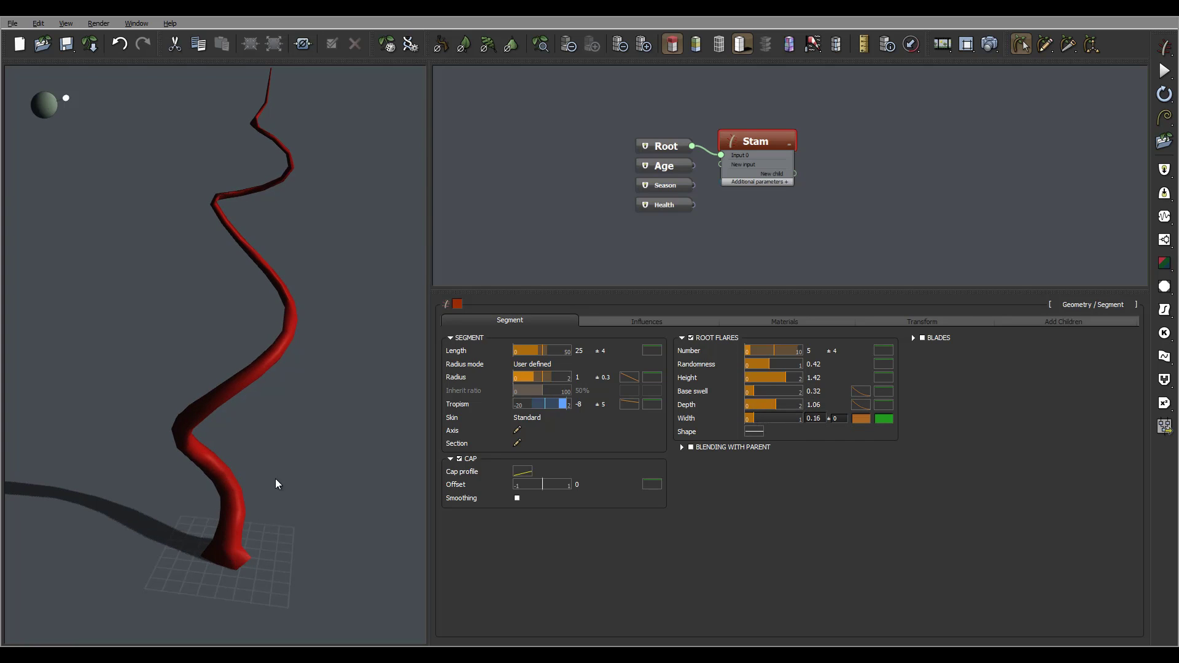
pyautogui.moveTo(279, 477)
pyautogui.mouseDown()
pyautogui.moveTo(226, 463)
pyautogui.moveTo(240, 590)
pyautogui.moveTo(336, 558)
pyautogui.moveTo(200, 573)
pyautogui.moveTo(340, 558)
pyautogui.moveTo(211, 505)
pyautogui.moveTo(218, 488)
pyautogui.moveTo(344, 473)
pyautogui.mouseUp()
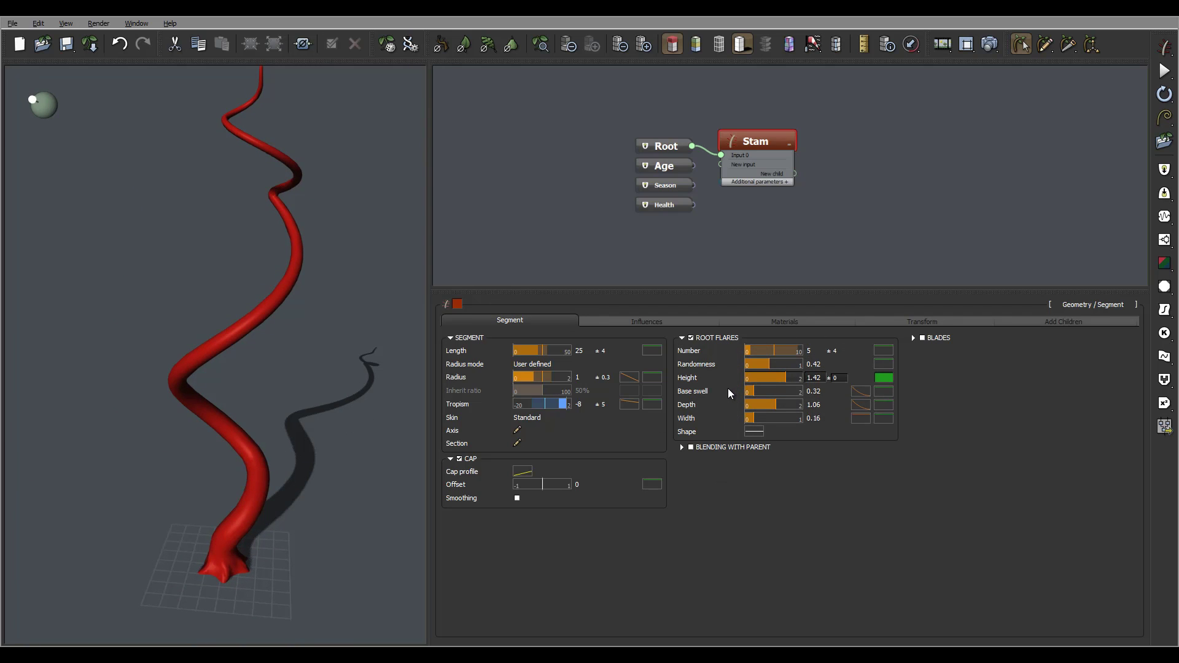
# Step: Review the flared red trunk from several angles, then nudge the Stam node in the graph
pyautogui.moveTo(334, 443); pyautogui.dragTo(369, 438)
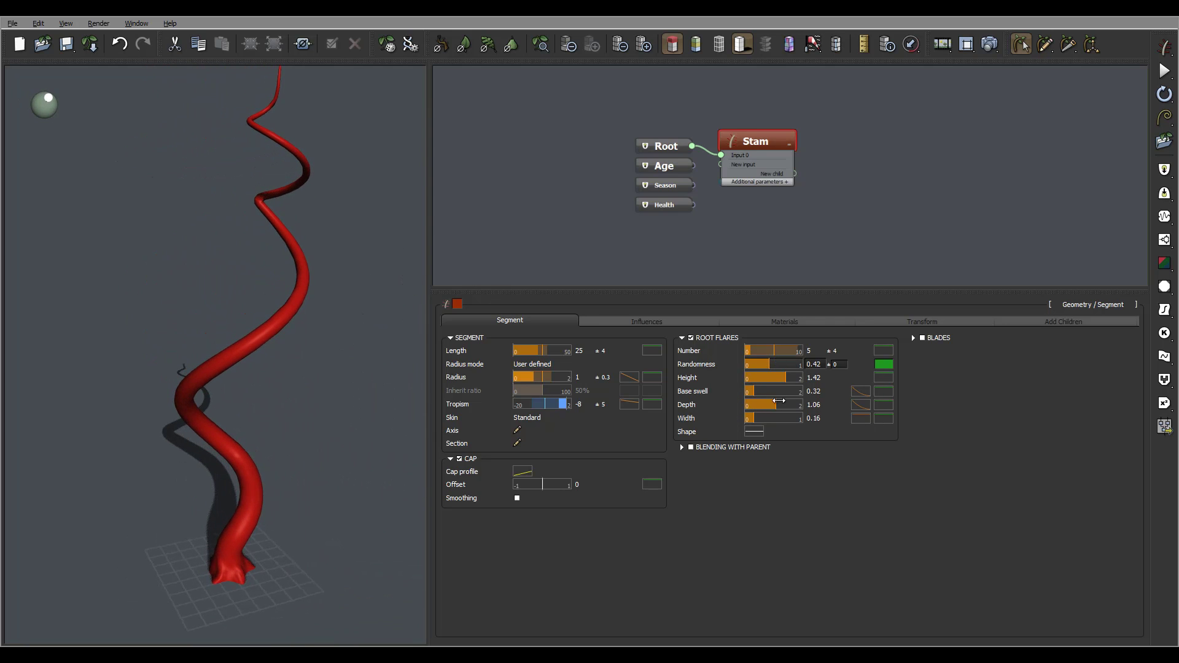
pyautogui.moveTo(291, 519); pyautogui.dragTo(327, 463)
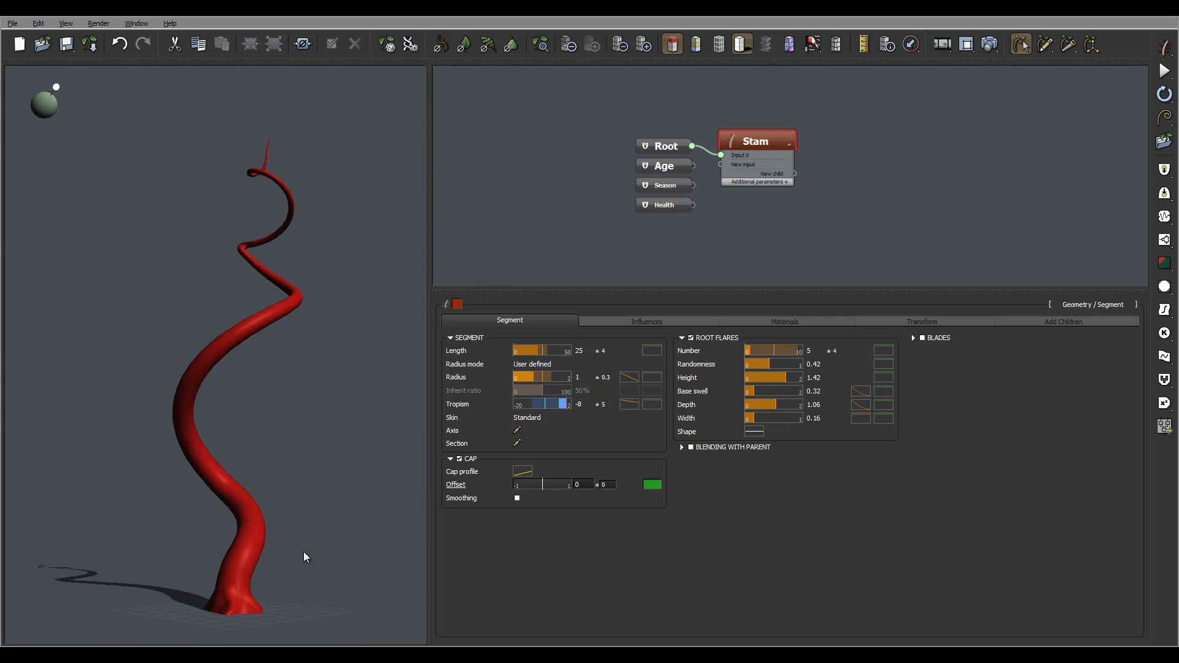
pyautogui.moveTo(303, 556); pyautogui.dragTo(304, 584)
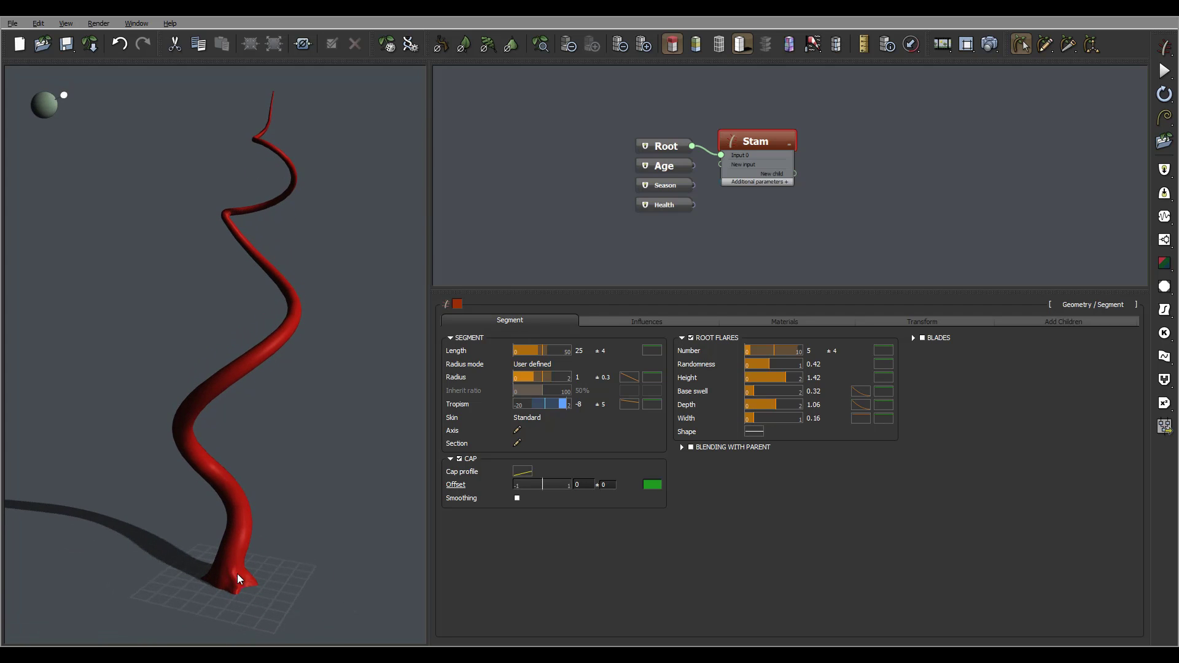
pyautogui.moveTo(262, 587); pyautogui.dragTo(240, 603)
pyautogui.moveTo(277, 563); pyautogui.dragTo(269, 440)
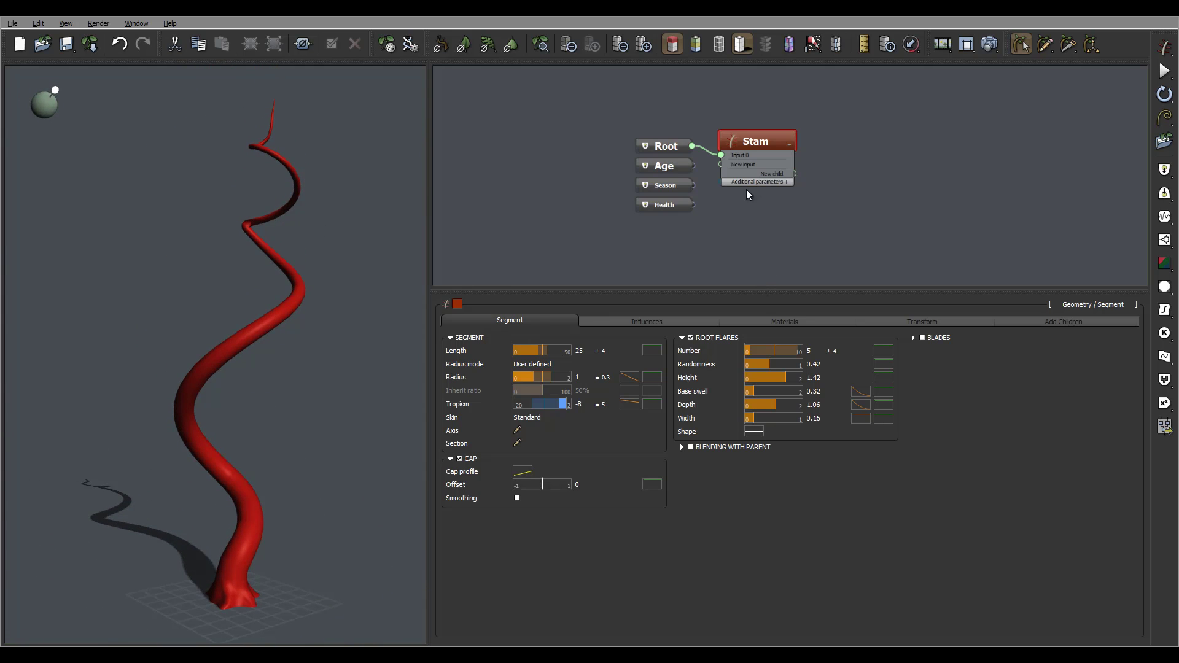
pyautogui.moveTo(702, 171); pyautogui.dragTo(722, 156)
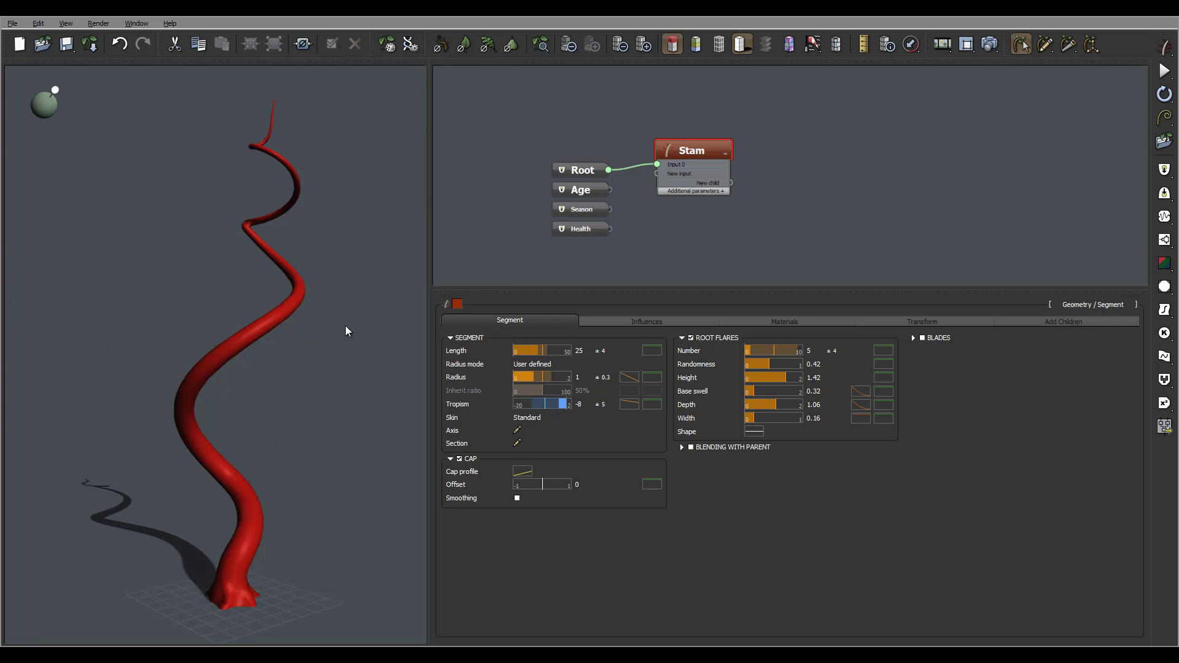
pyautogui.moveTo(714, 146); pyautogui.dragTo(704, 172)
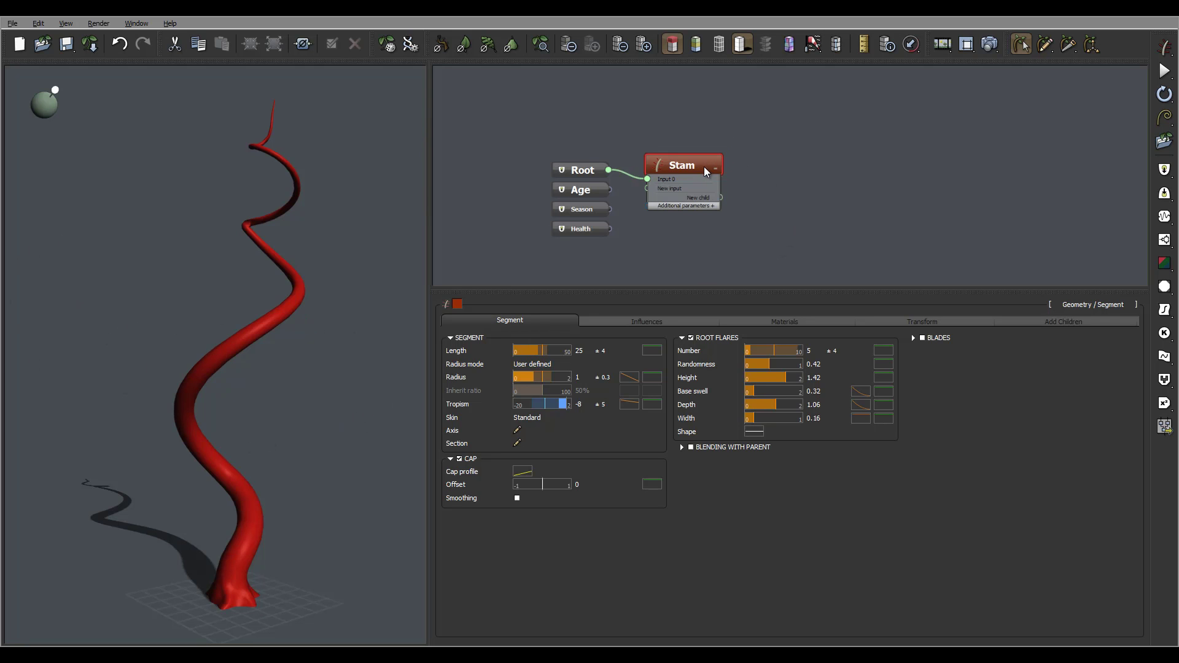